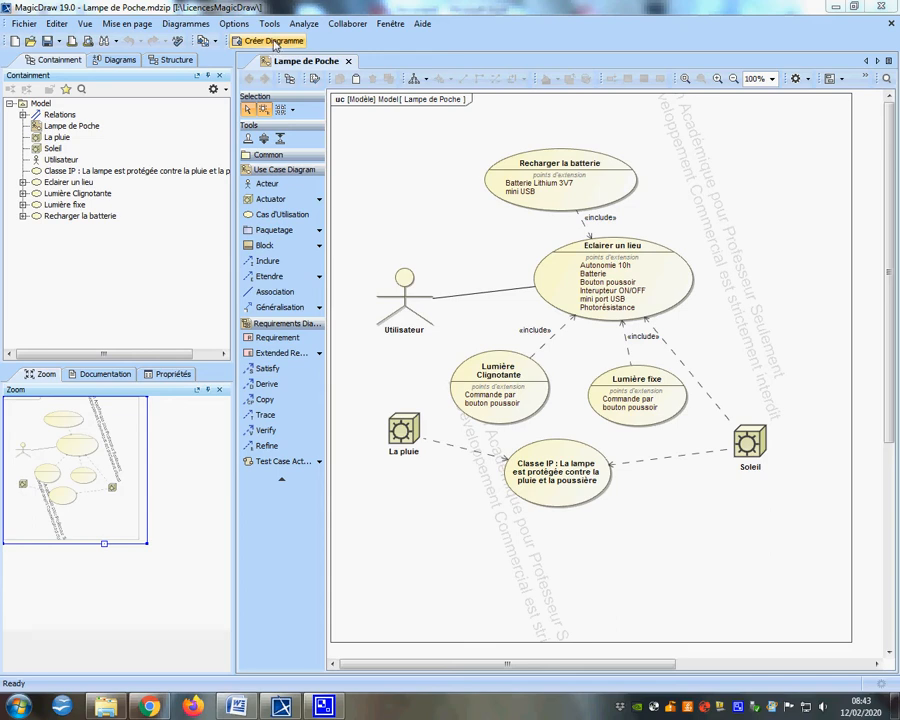
Create a Requirement Diagram in the model and name it "Lampe de Poche"
click(276, 43)
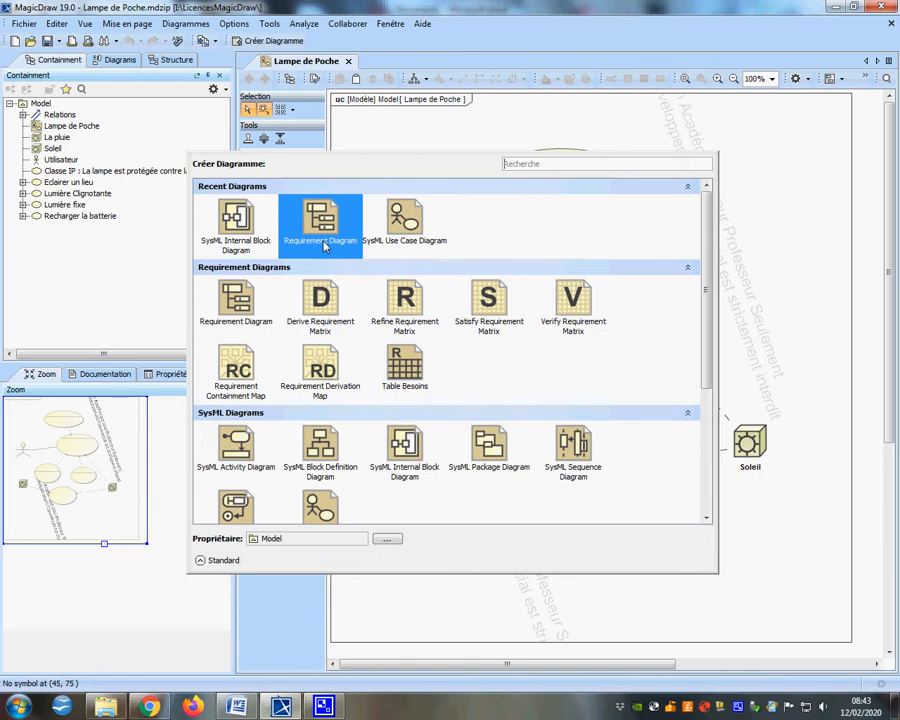
click(320, 247)
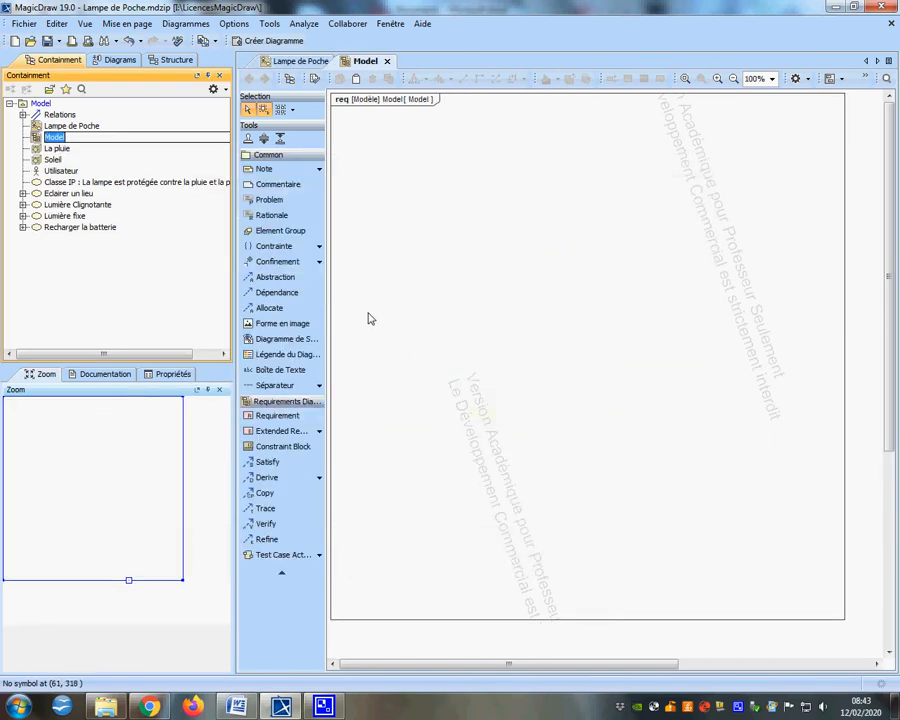
right_click(361, 110)
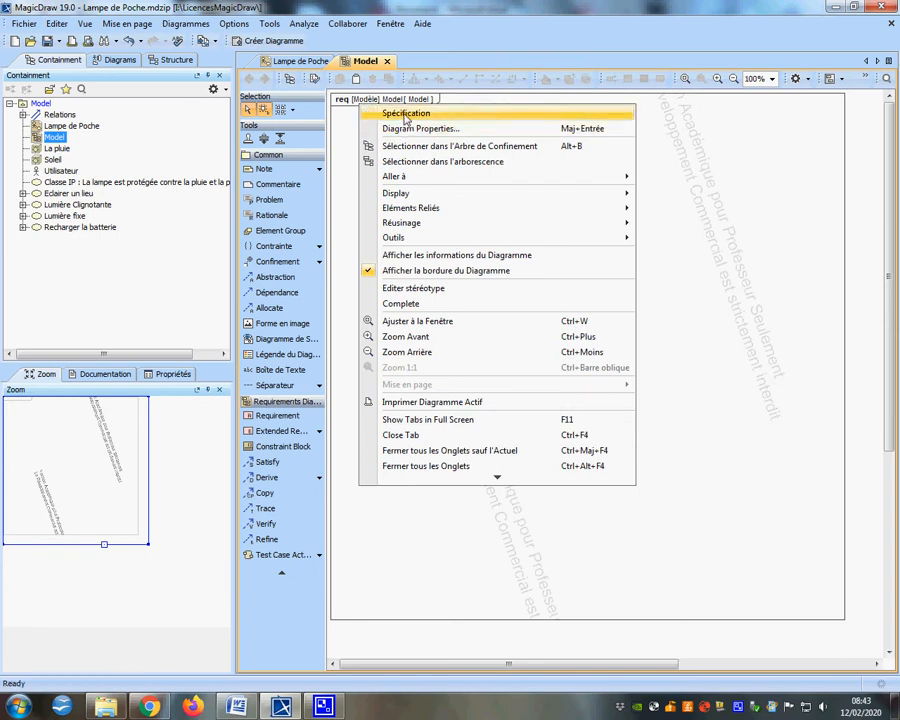
click(342, 135)
double_click(368, 105)
right_click(368, 107)
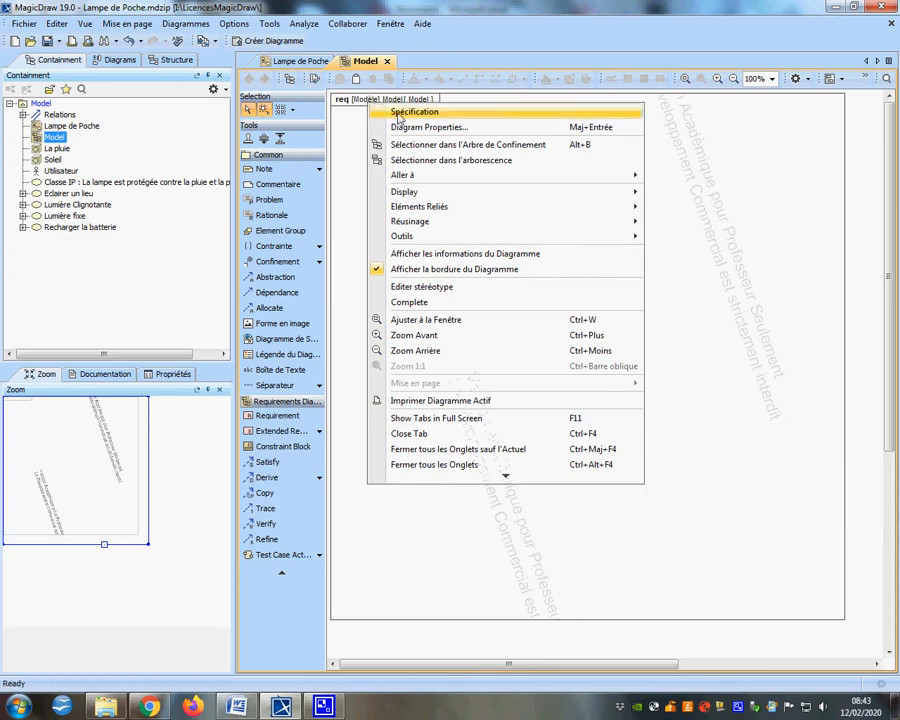
click(404, 112)
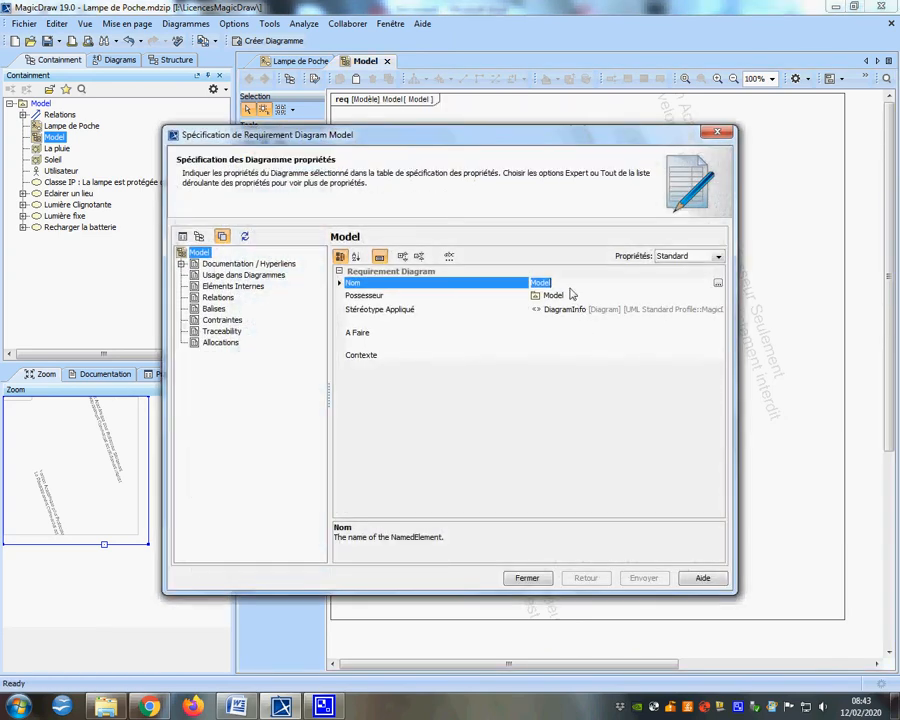
text(Lampe de Poche)
click(536, 580)
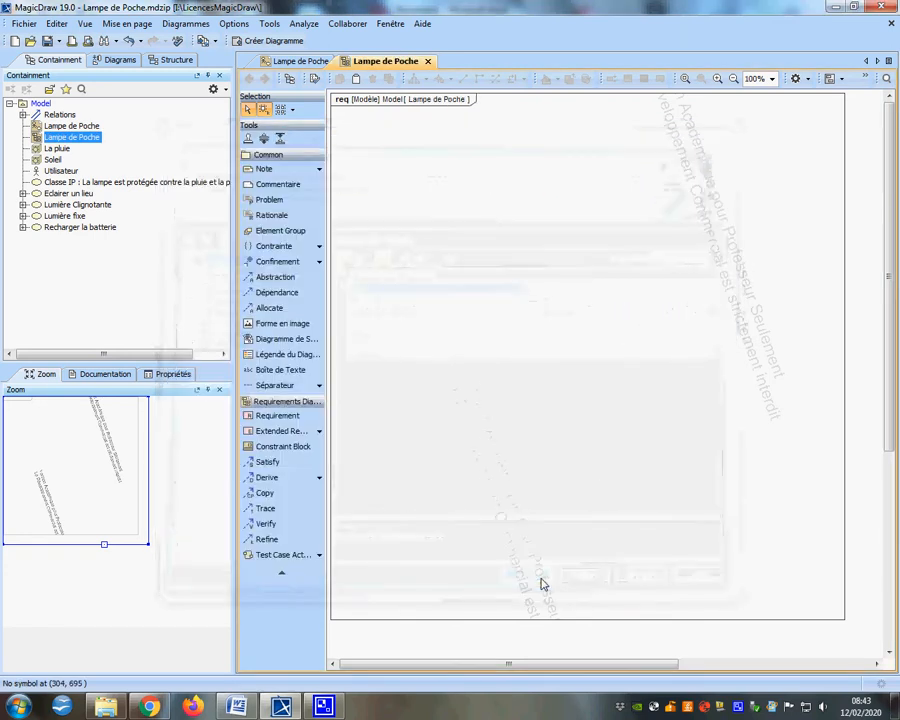
Place a constraint block on the left side of the requirement diagram and name it "Mécanique"
click(279, 450)
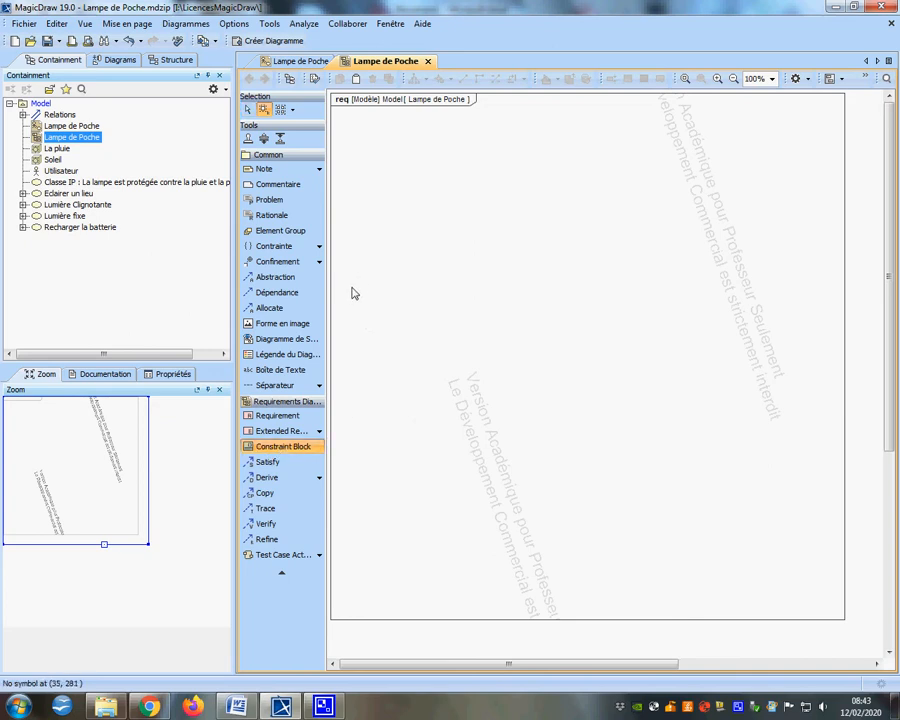
drag(347, 289, 473, 358)
click(381, 306)
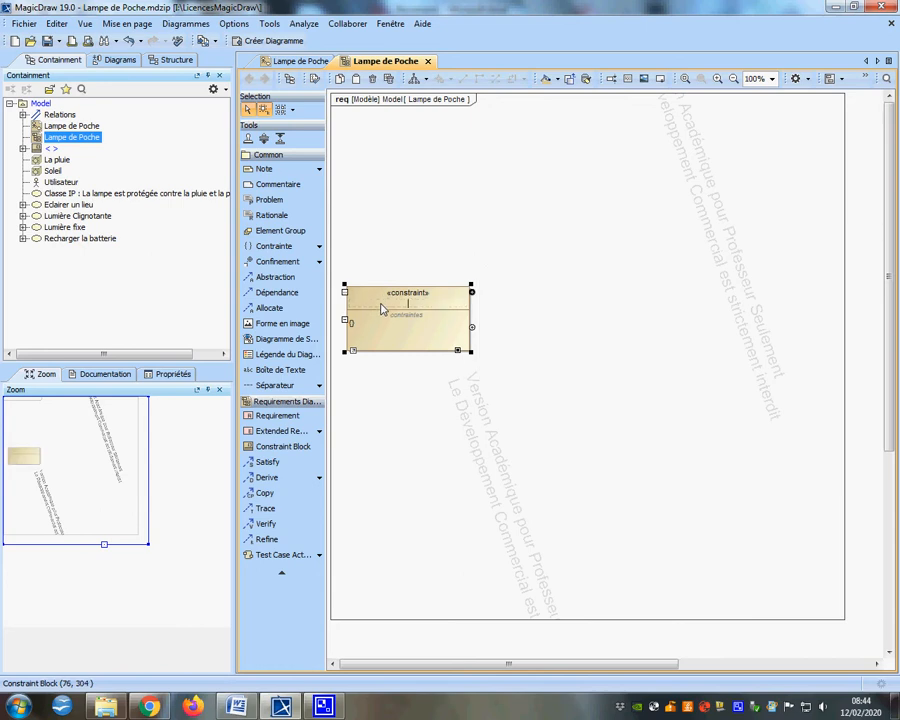
text(Mécanqiue)
key(BackSpace)
key(BackSpace)
key(BackSpace)
key(BackSpace)
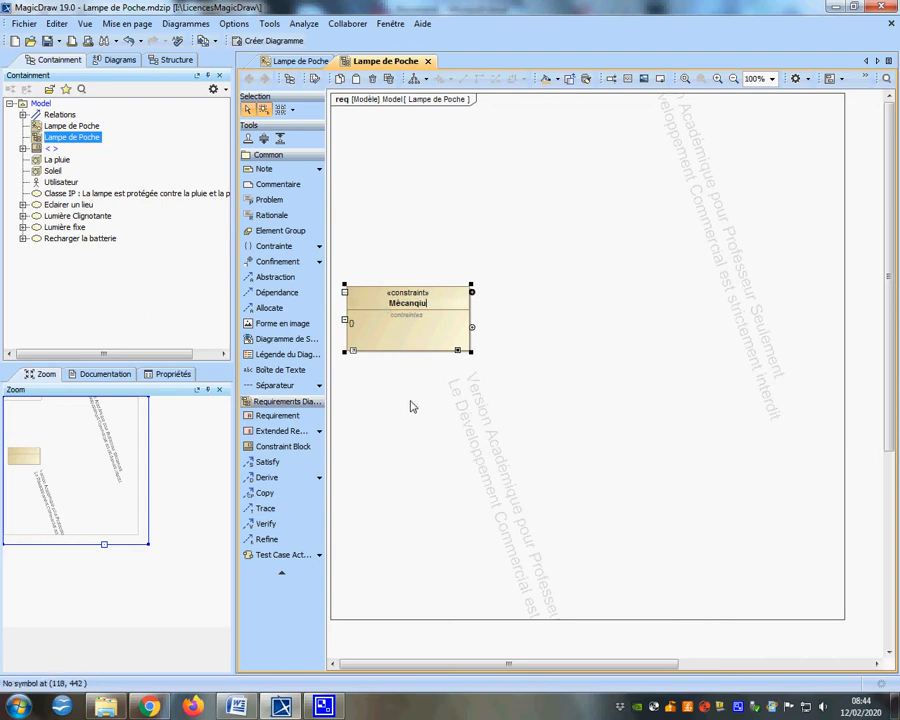
text(ique)
mouse_move(458, 351)
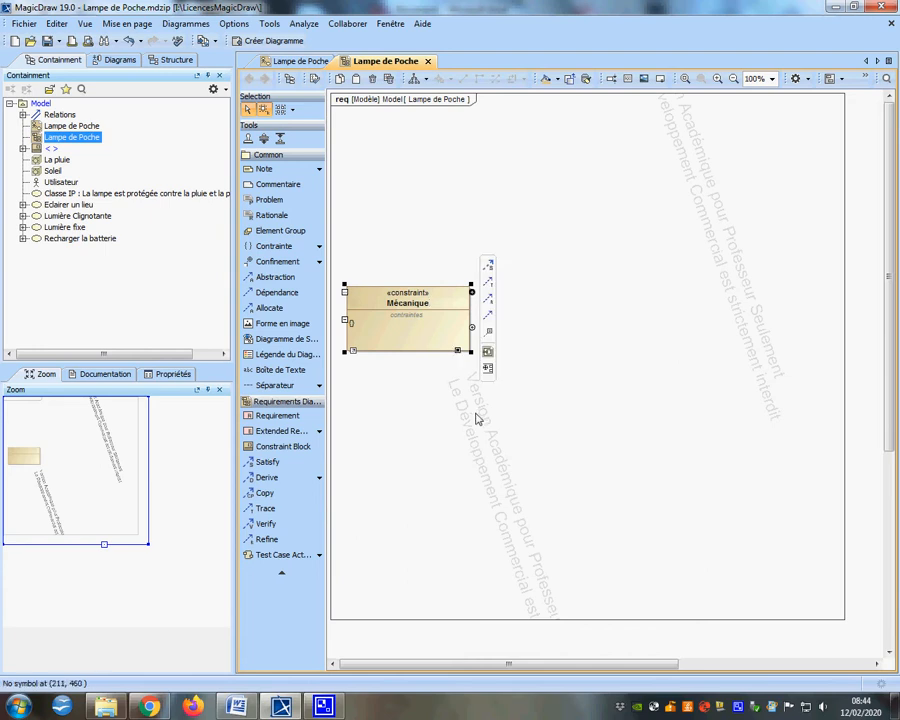
key(Return)
click(446, 434)
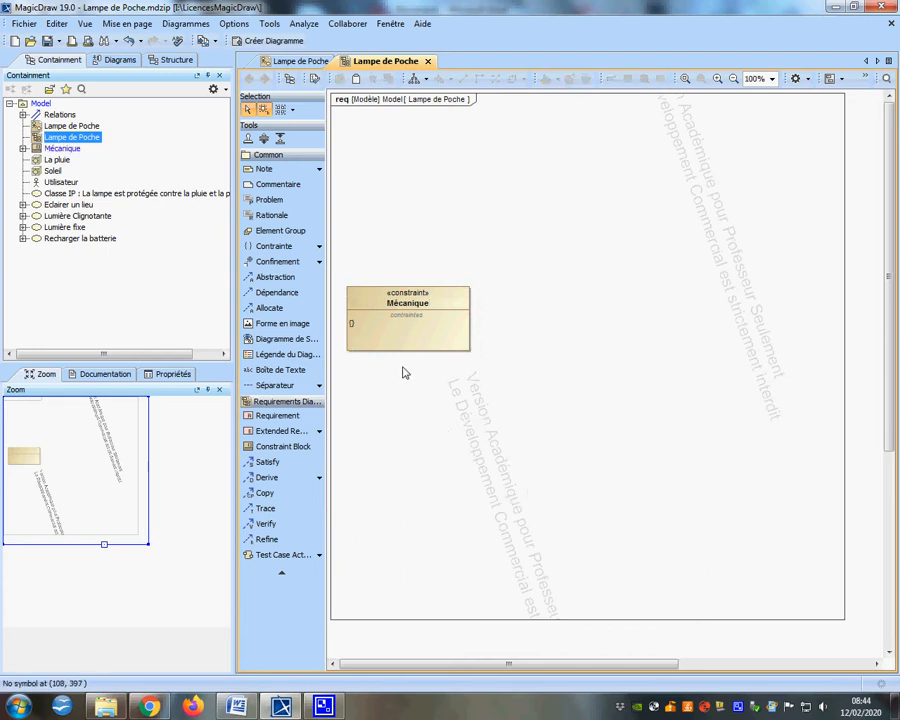
Fill in the empty constraint of the Mécanique block with "boitier doit être cylindrique"
click(355, 330)
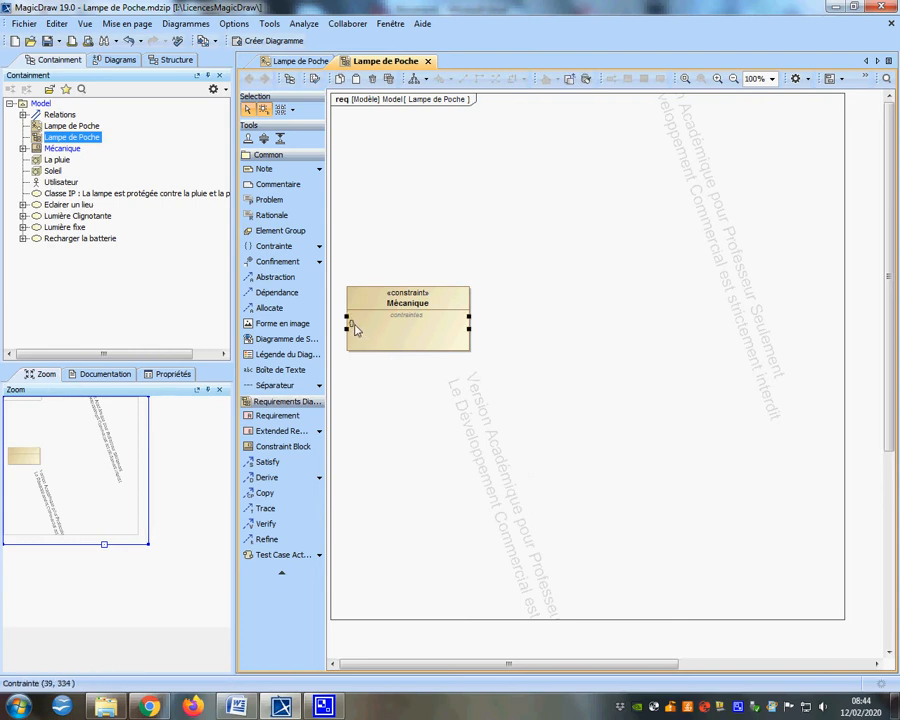
click(467, 352)
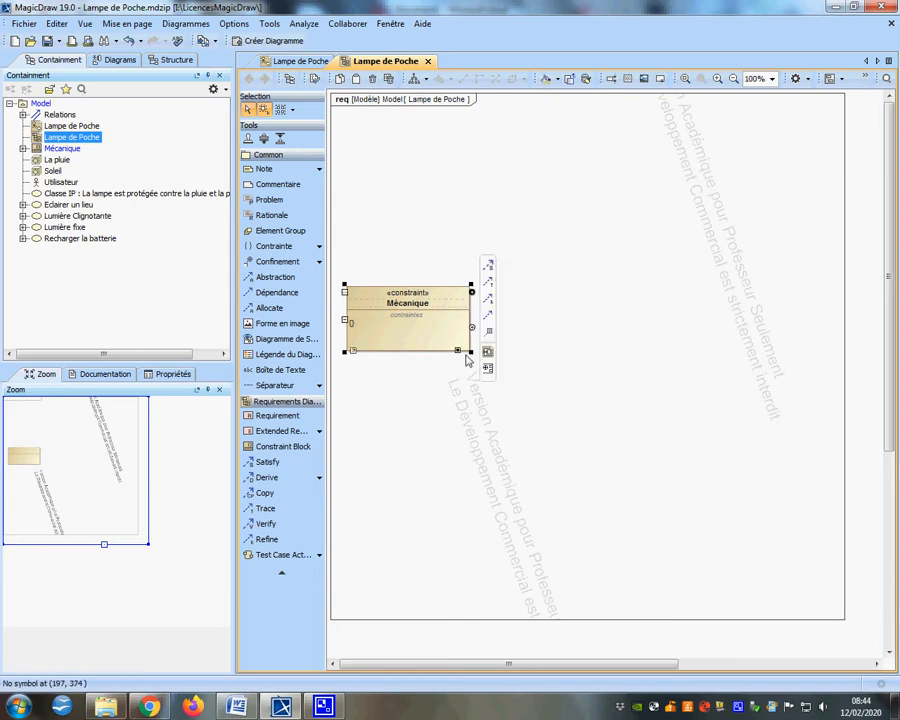
click(352, 330)
text(boitier doit être cylindrique)
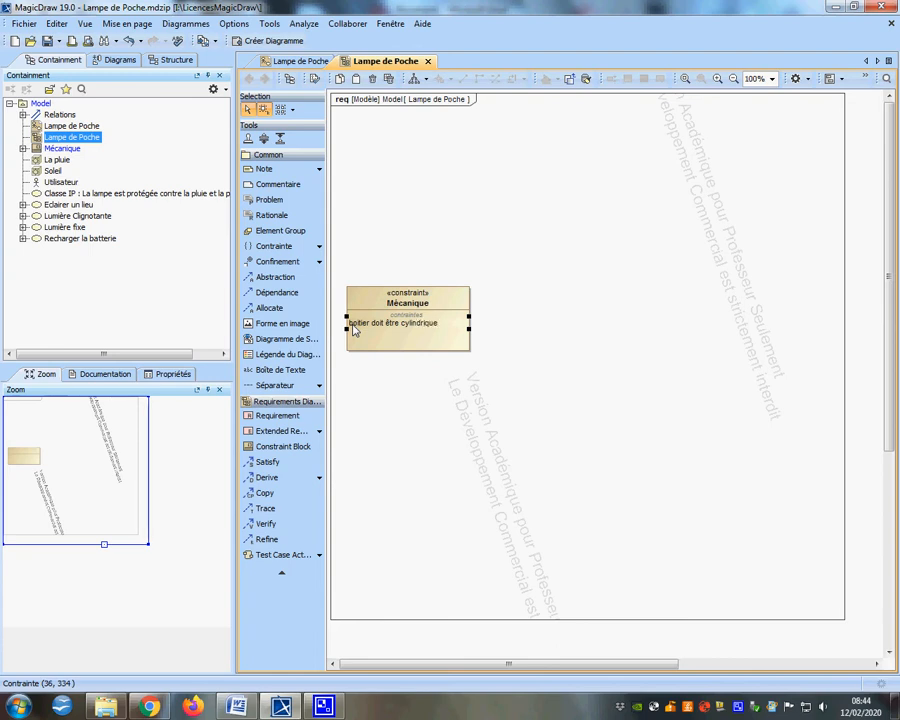
key(Return)
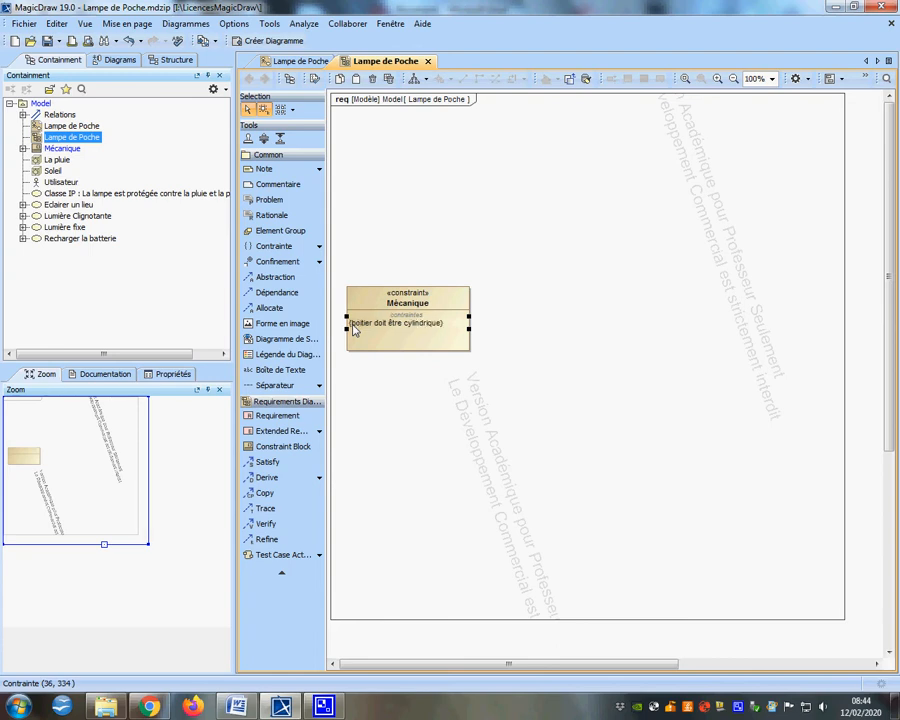
click(308, 276)
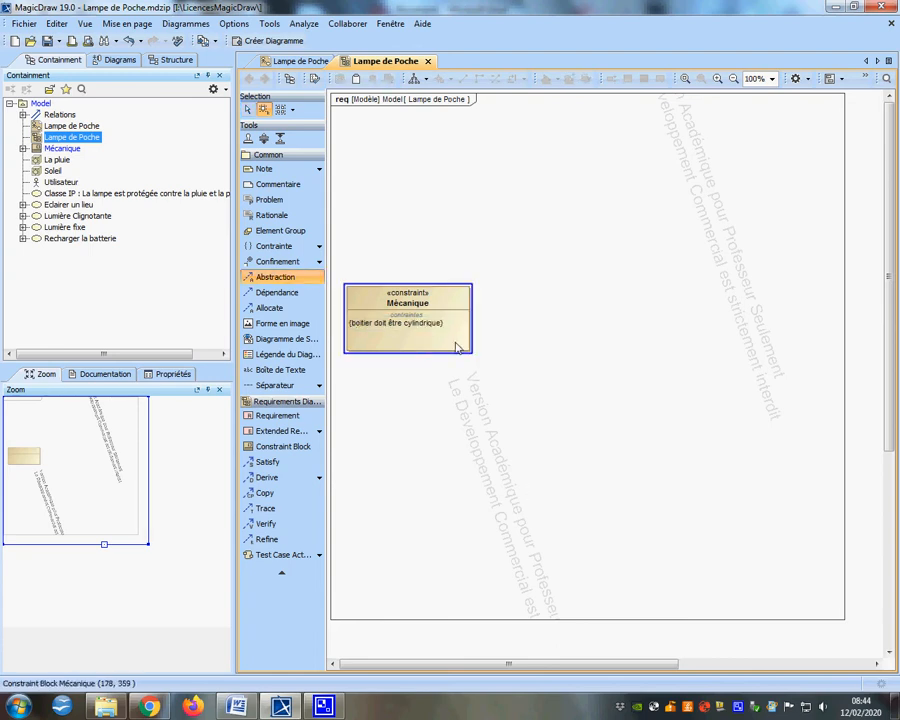
click(462, 348)
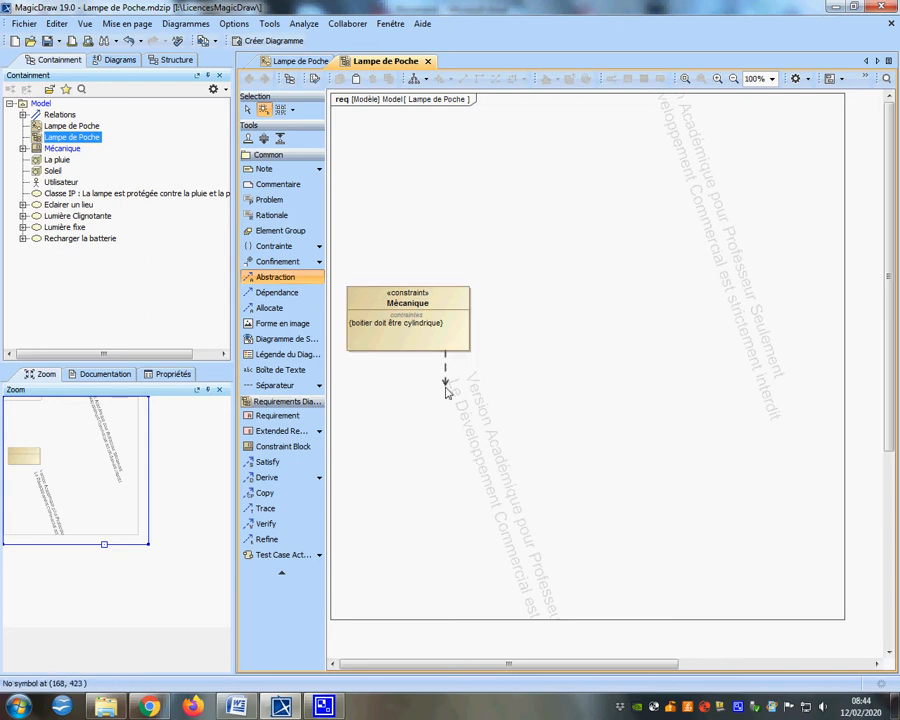
key(Escape)
Add a second constraint named "100mmx50mm" to the Mécanique block
click(448, 342)
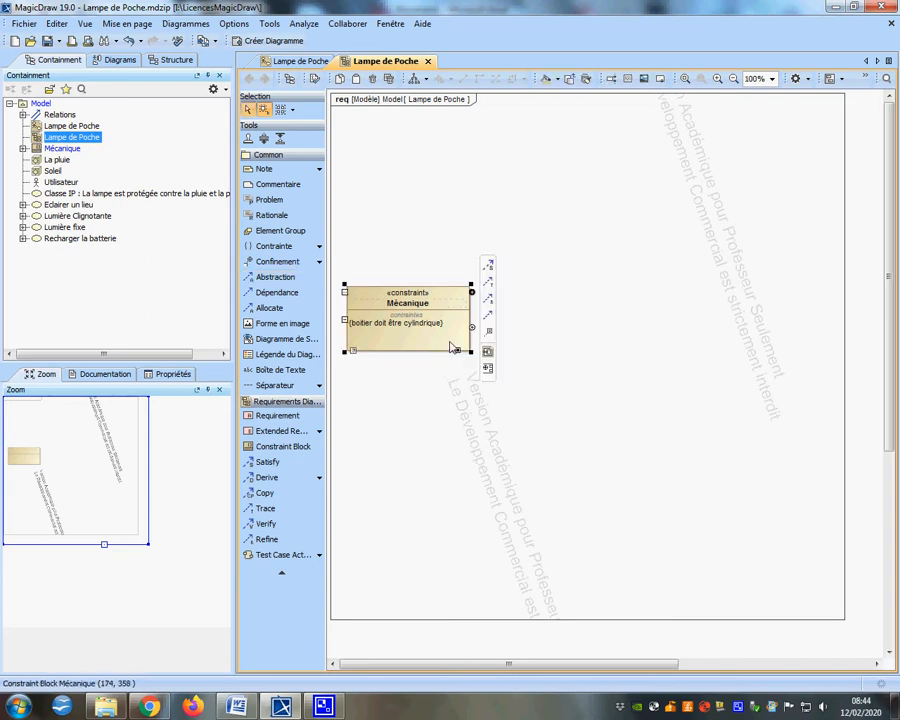
click(472, 329)
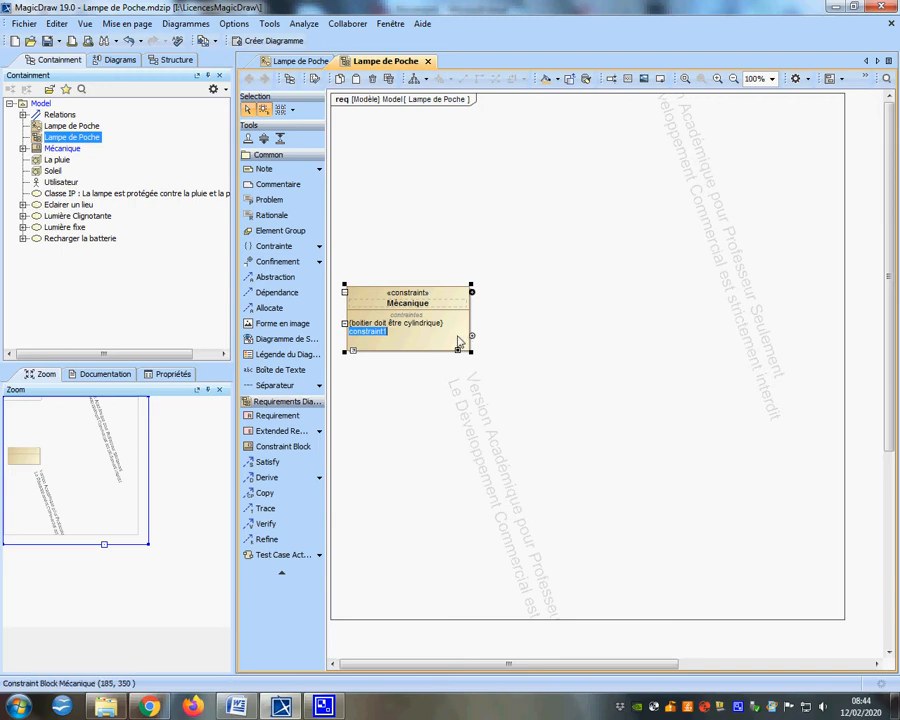
text(100mmx50mm)
click(405, 398)
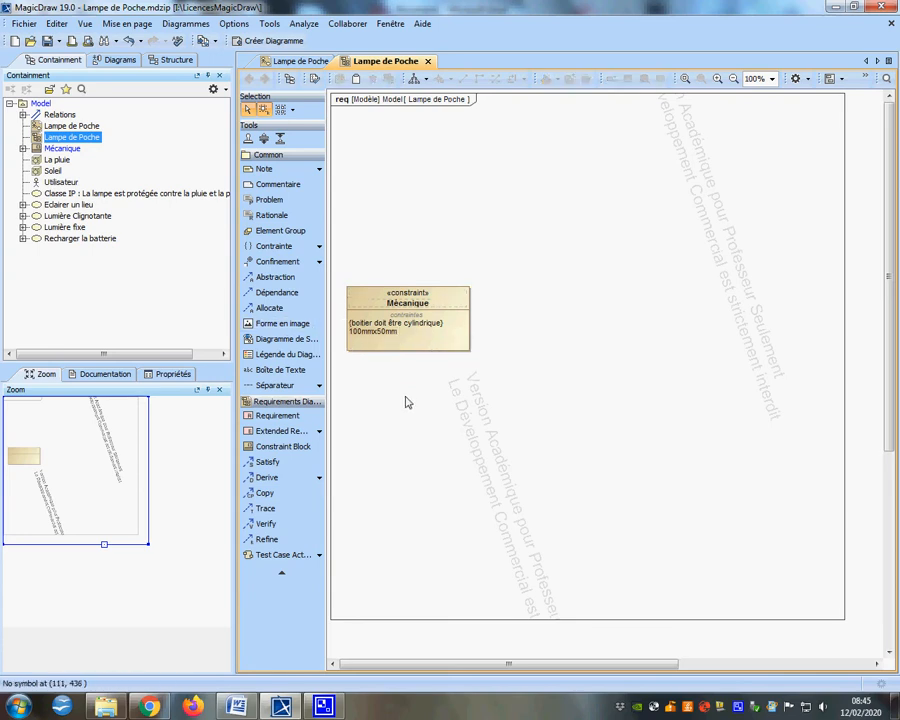
Place an unnamed, slightly smaller constraint block just below the Mécanique block
click(422, 338)
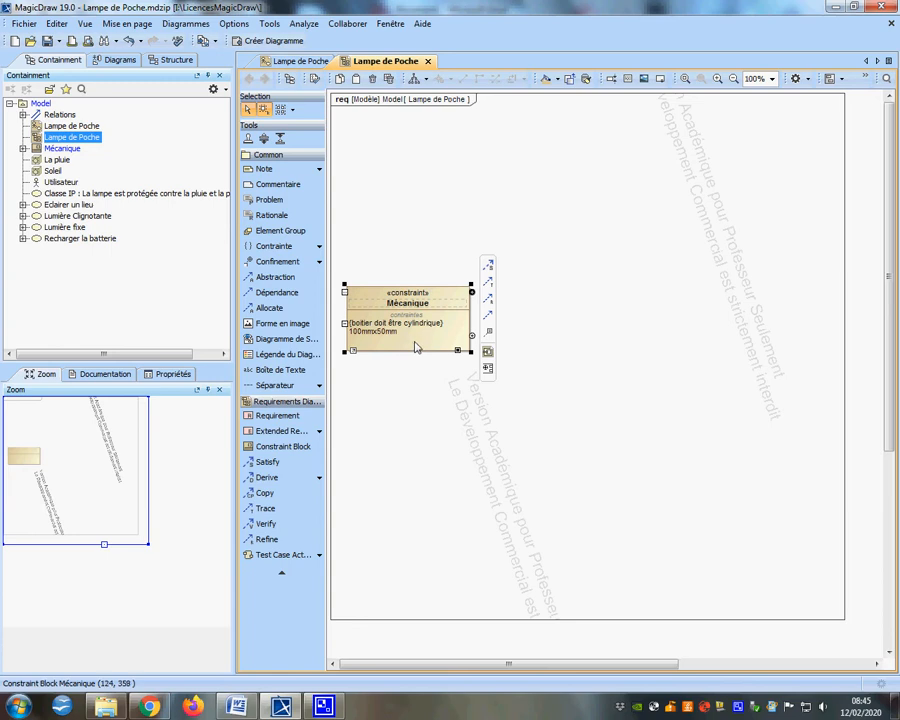
click(266, 451)
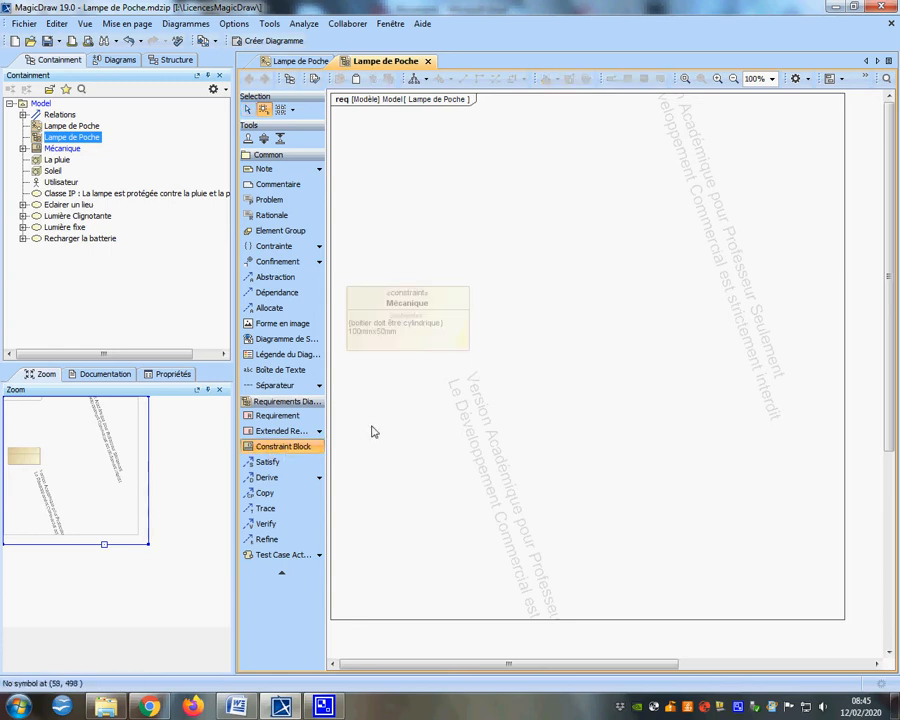
drag(357, 390, 446, 446)
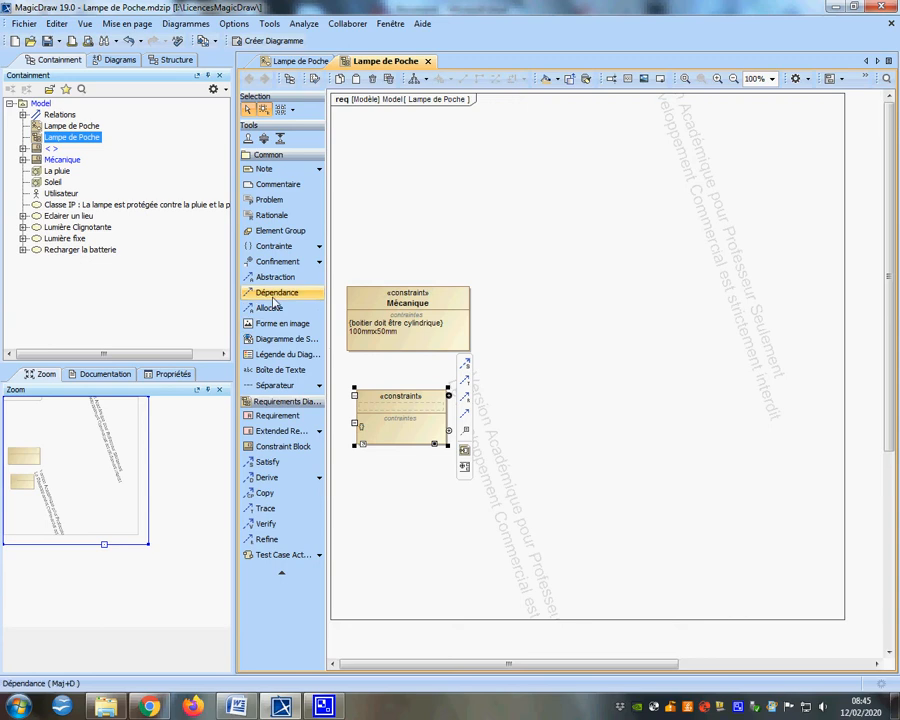
click(277, 261)
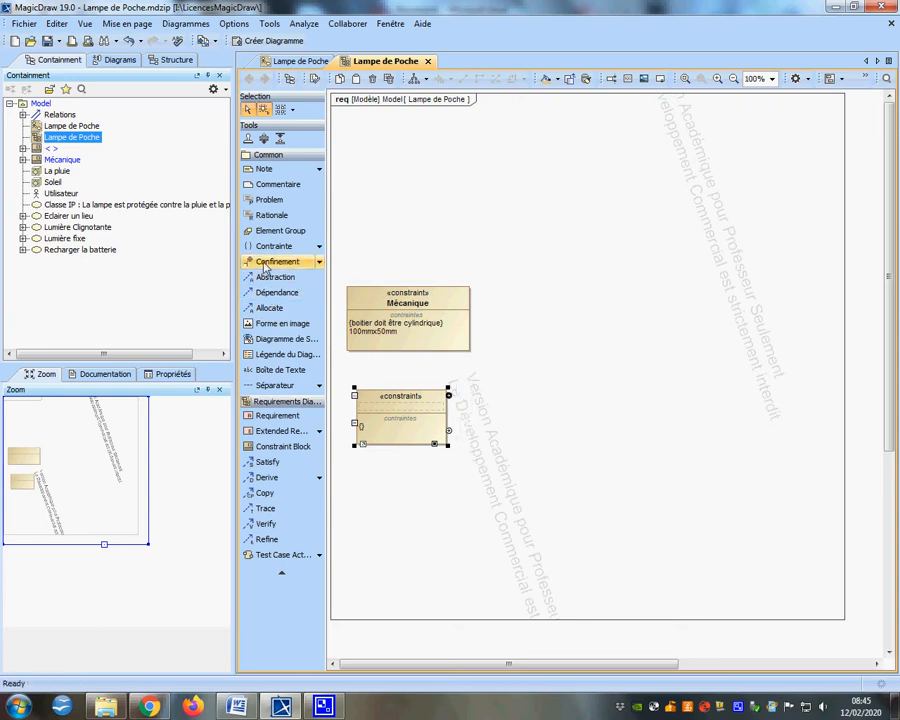
click(396, 350)
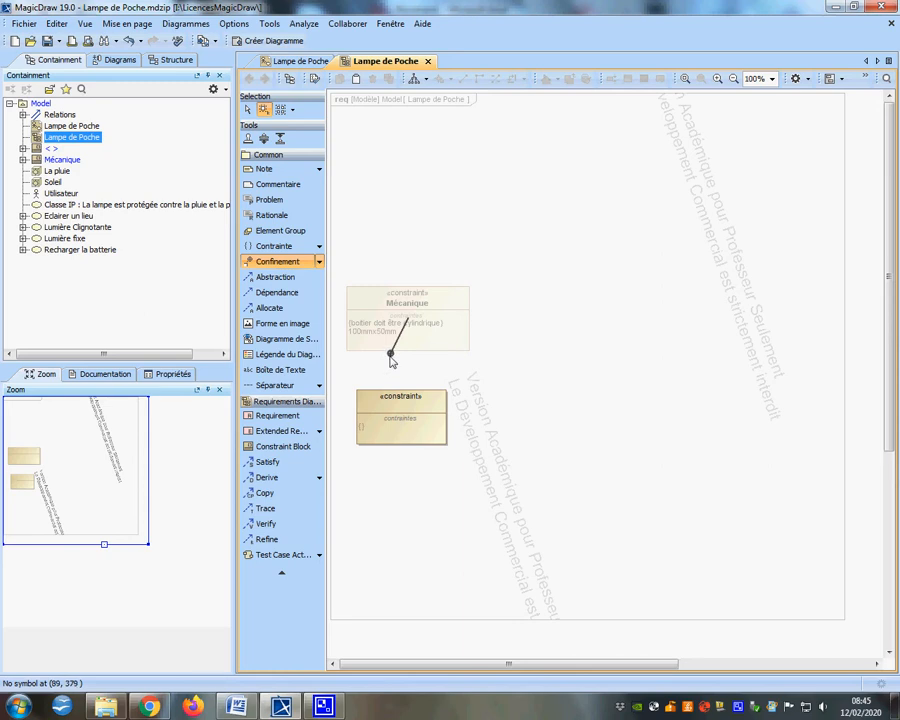
key(Escape)
Draw a Confinement link from the unnamed lower constraint block to the Mécanique block
click(270, 261)
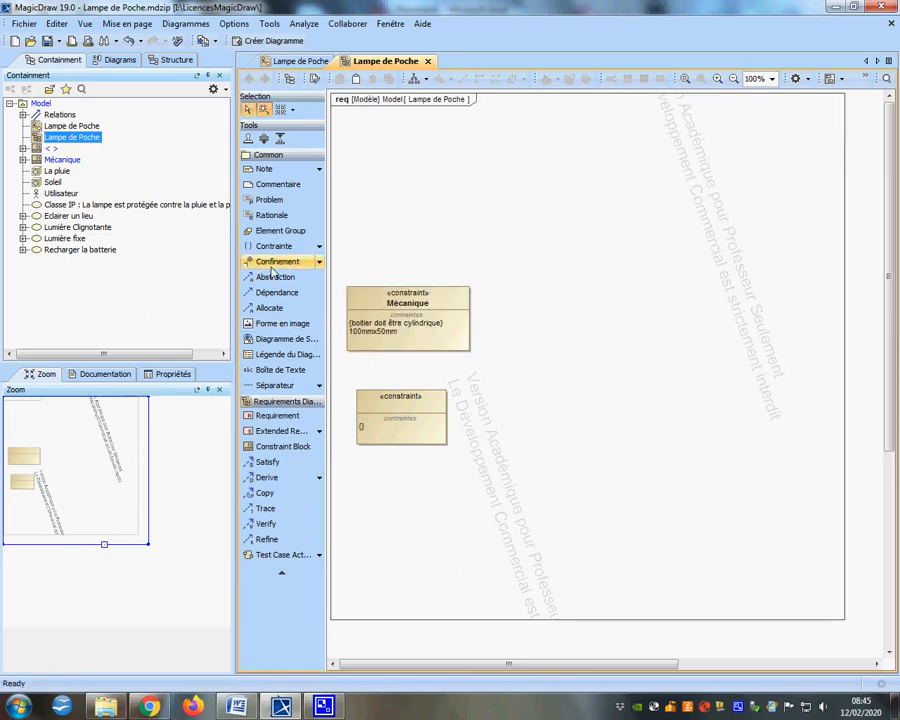
click(400, 417)
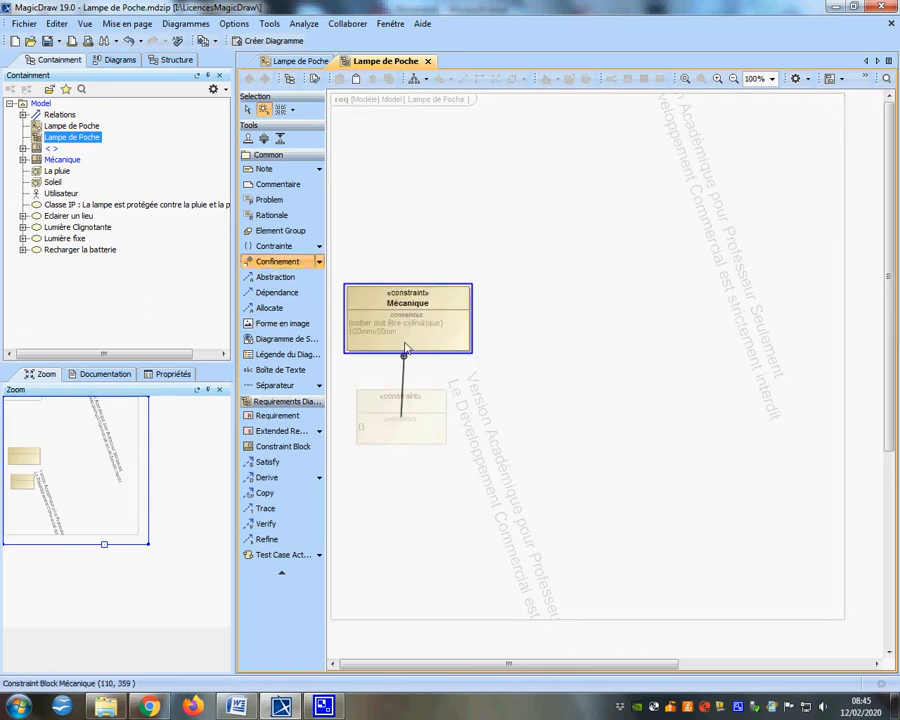
click(403, 348)
Name the constraint block below Mécanique "zone éclairage"
double_click(396, 428)
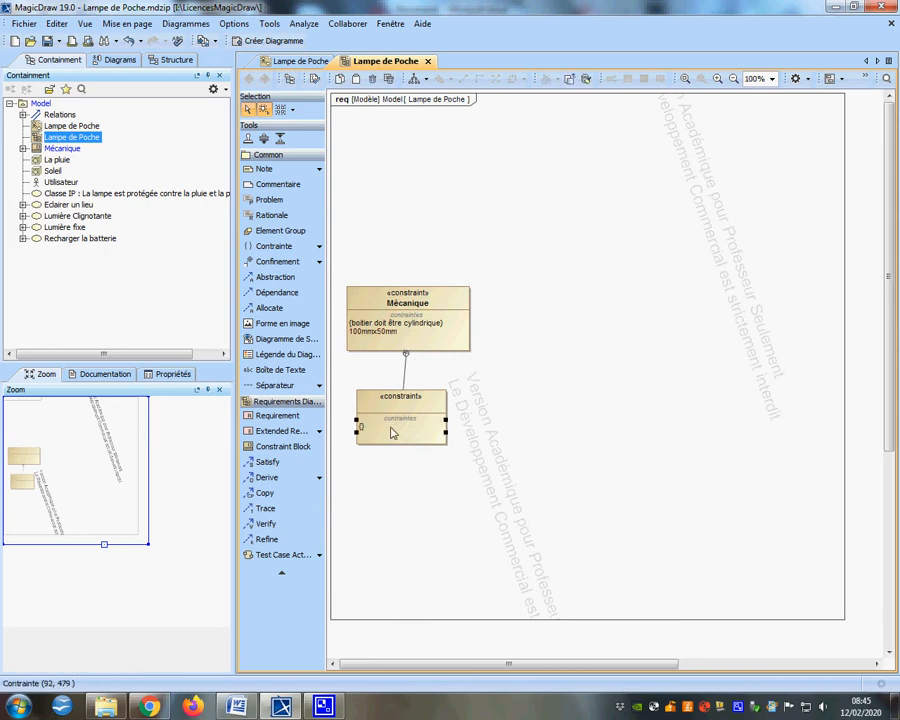
click(396, 406)
click(398, 409)
click(386, 404)
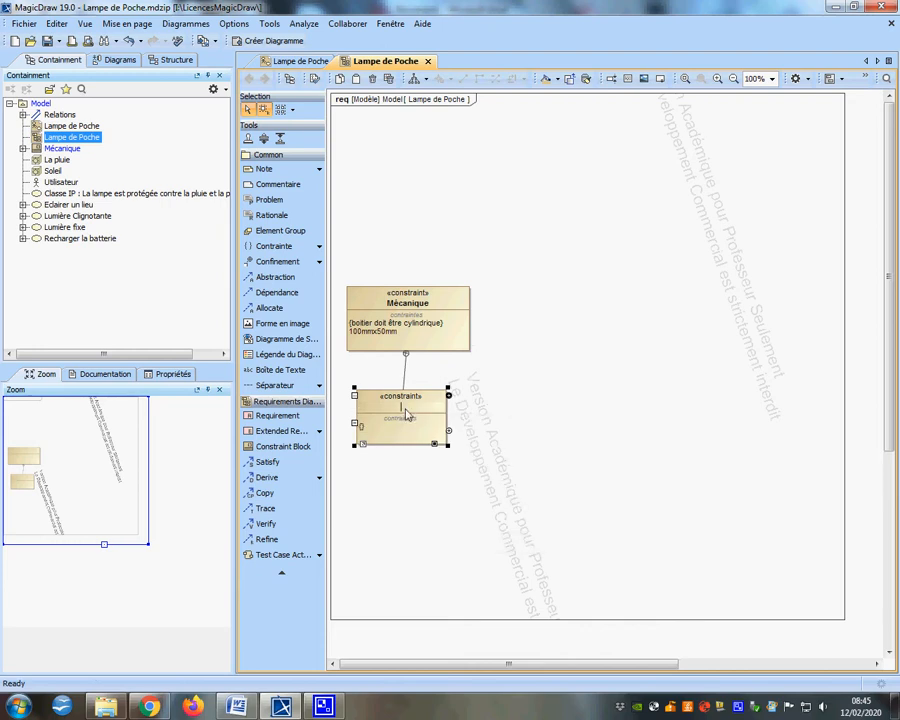
text(inte)
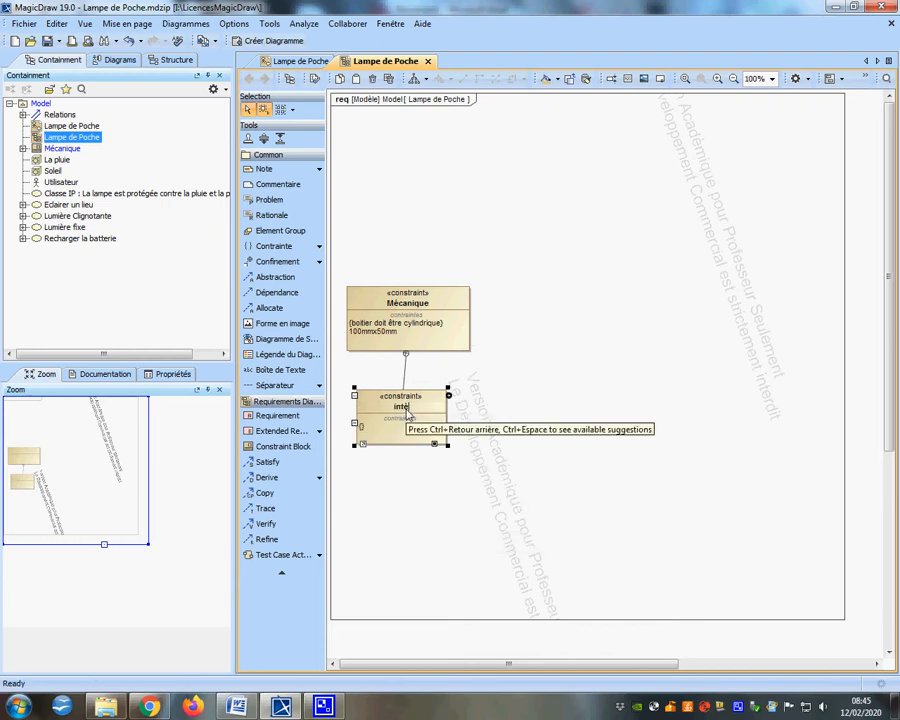
text(gre)
key(BackSpace)
key(BackSpace)
key(BackSpace)
key(BackSpace)
key(BackSpace)
key(BackSpace)
key(BackSpace)
key(ctrl+space)
text(zone)
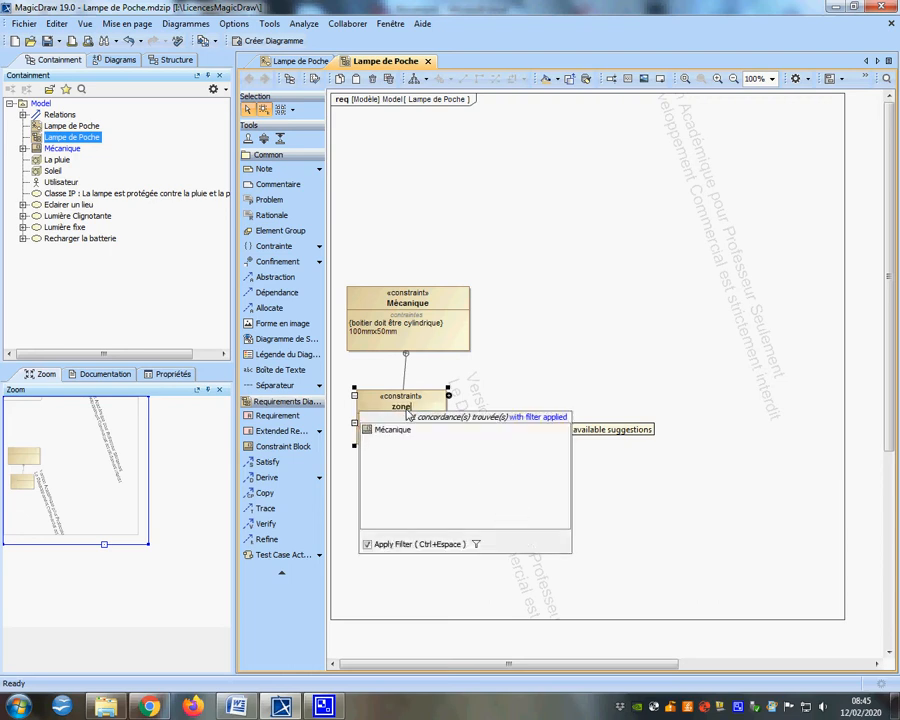
text( éclairage)
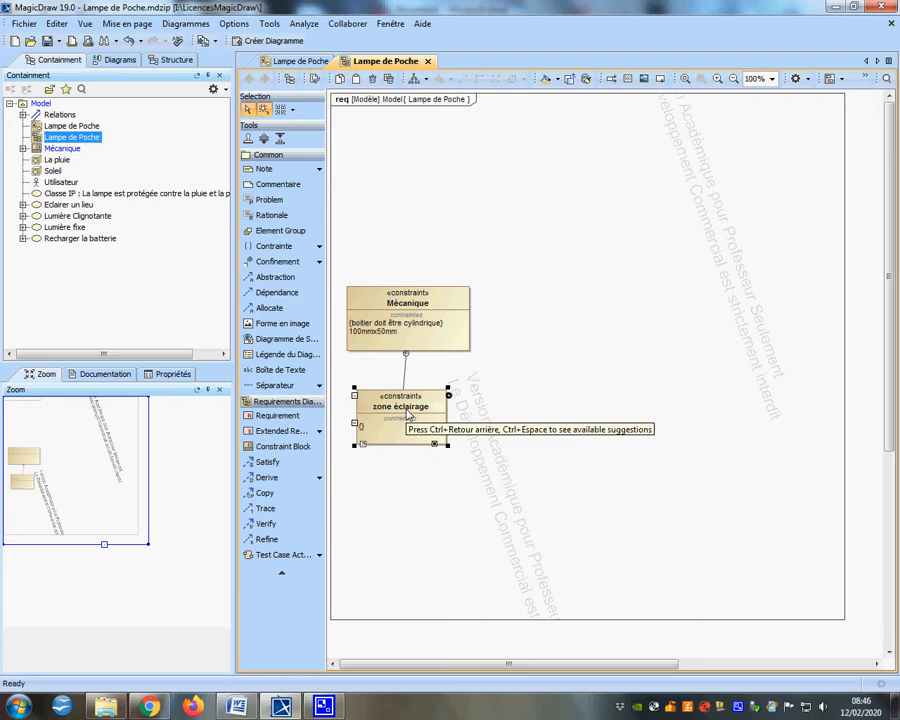
key(Return)
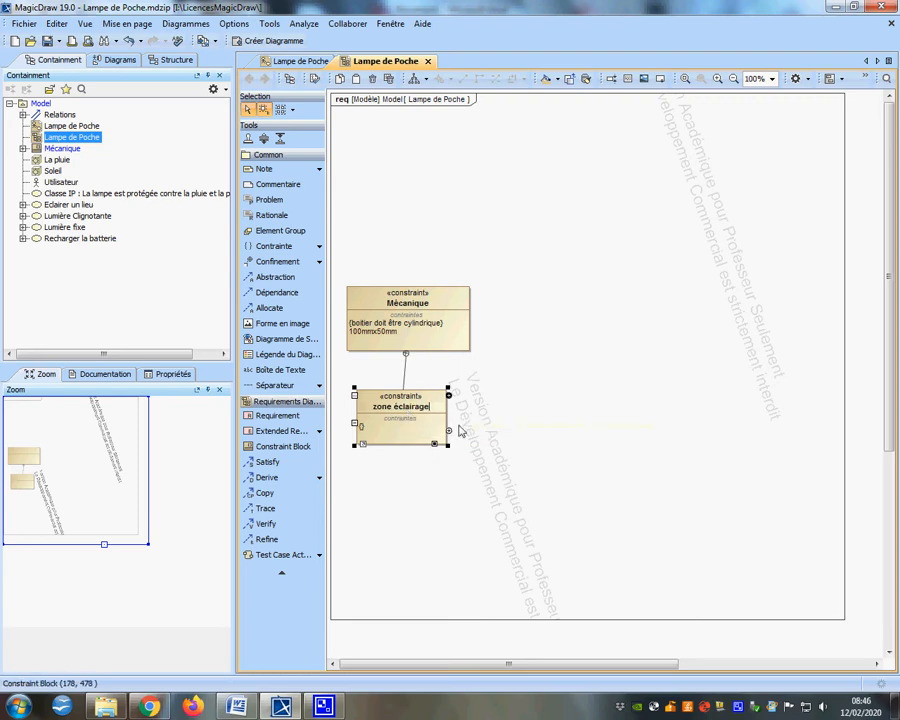
Fill in the empty constraint of the zone éclairage block with "lentille de protection"
double_click(365, 430)
key(Escape)
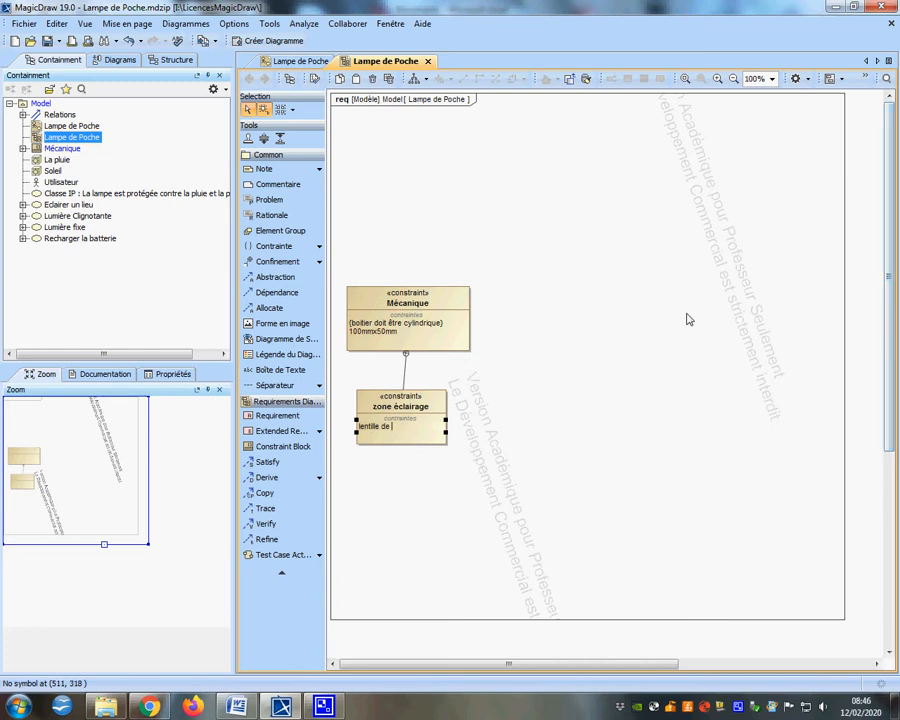
text(tection)
key(Return)
click(389, 507)
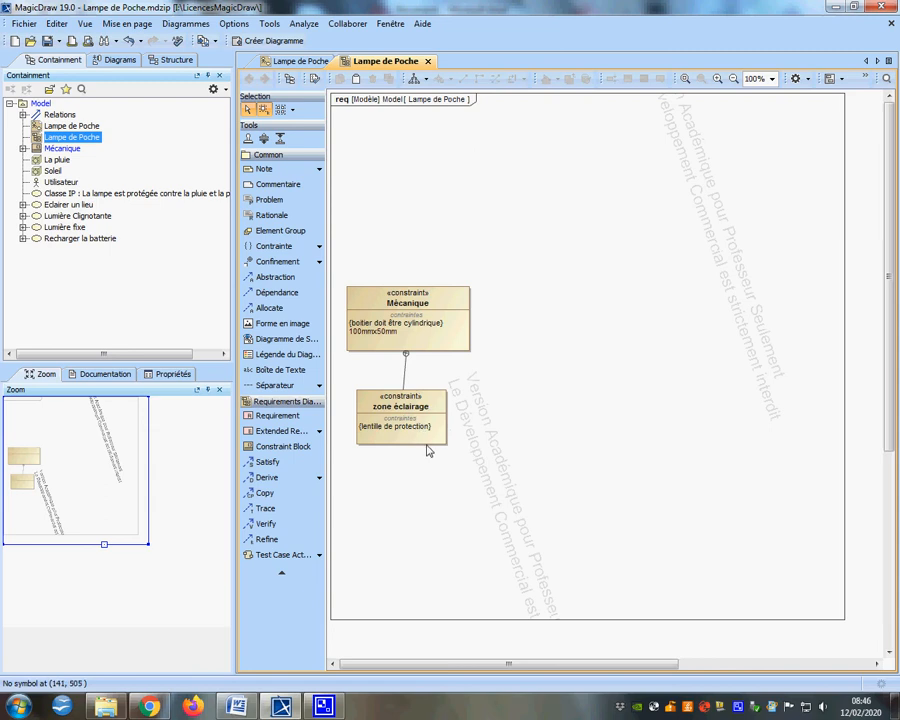
Shift the zone éclairage block up and to the left under Mécanique, and place a new unnamed constraint block to its right
drag(429, 422, 411, 407)
click(454, 410)
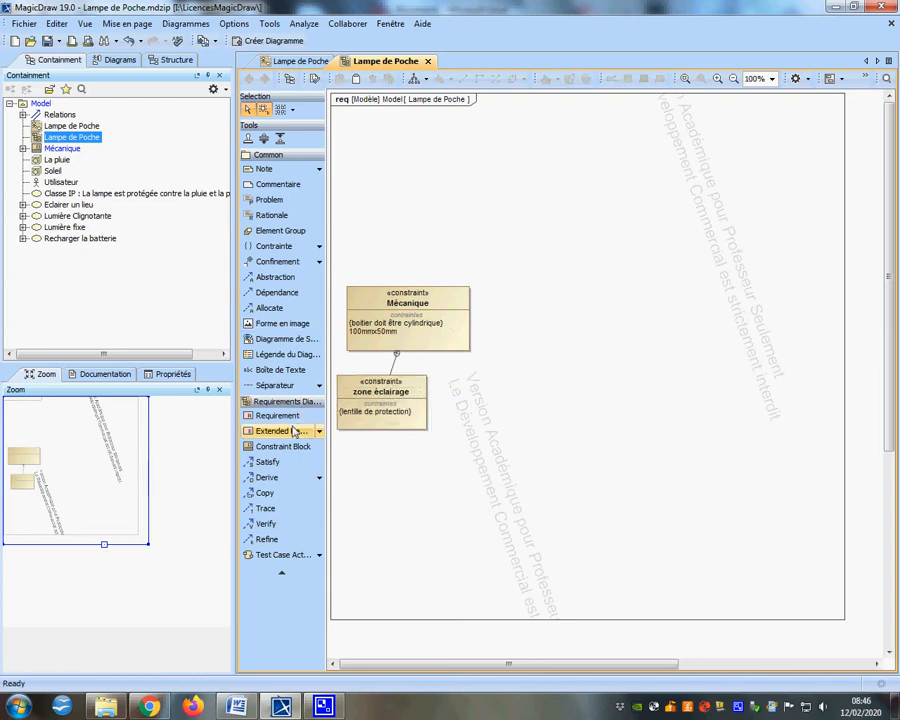
click(270, 449)
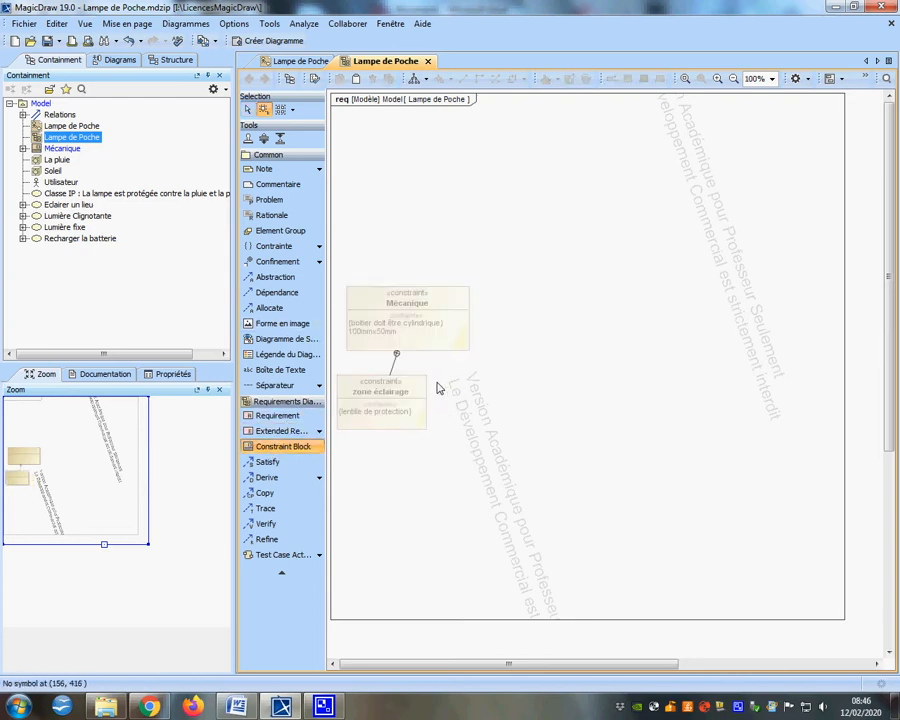
drag(487, 449, 512, 427)
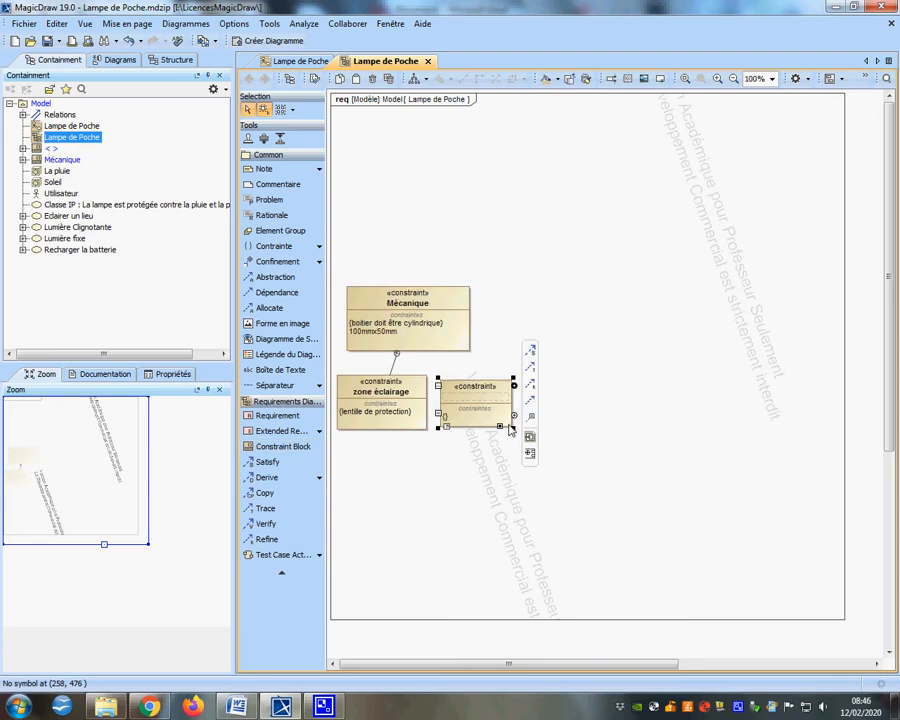
Draw a Confinement link between the Mécanique block and the new unnamed constraint block
click(410, 336)
click(277, 261)
click(410, 318)
click(478, 395)
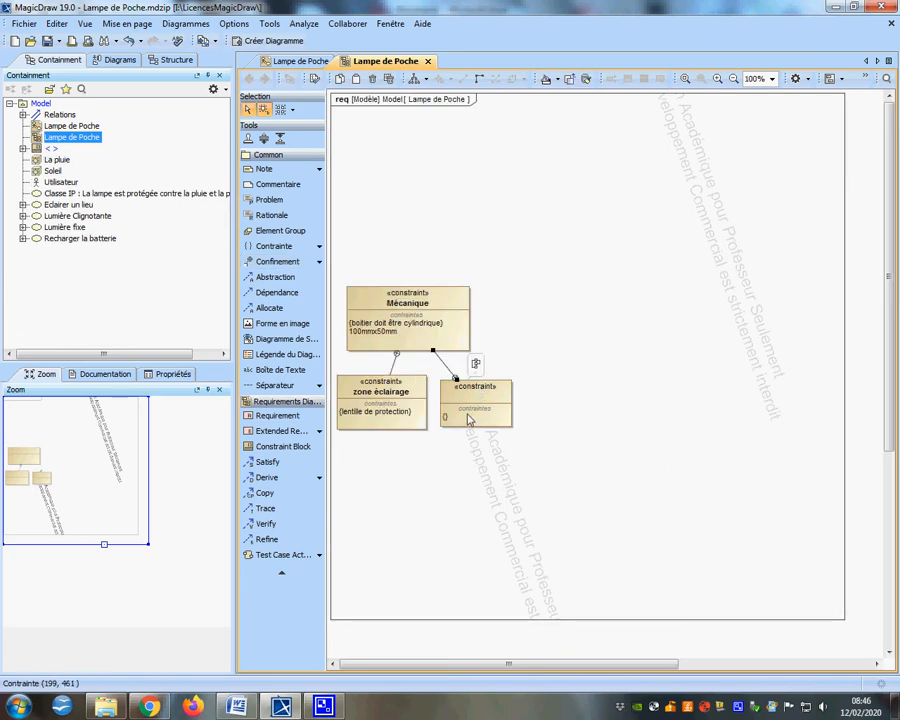
Name the unnamed constraint block "démontable" and fill in its empty constraint with "sans vis"
click(467, 392)
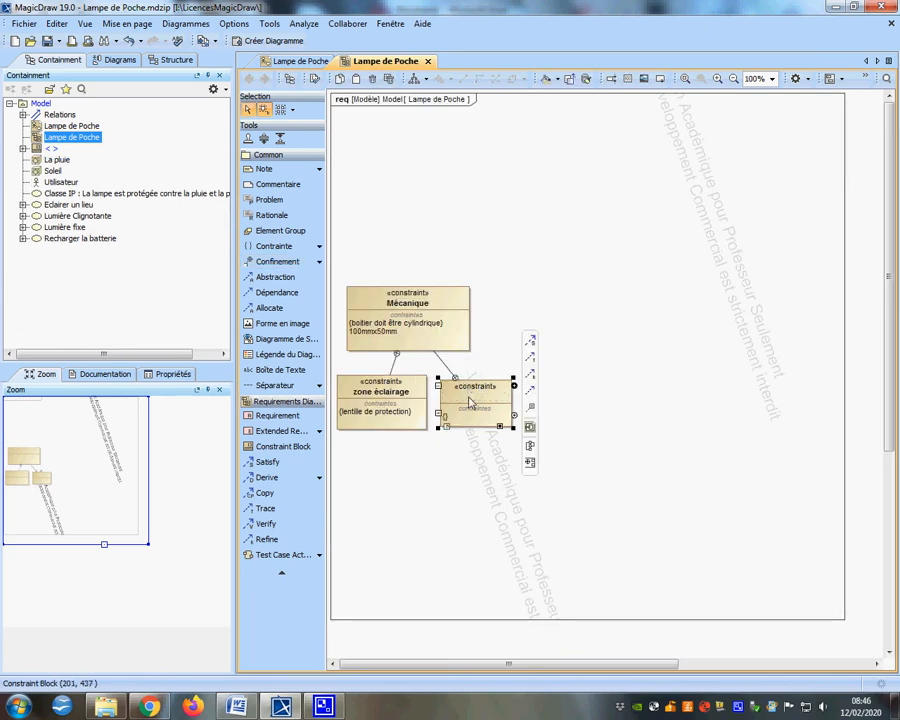
click(578, 362)
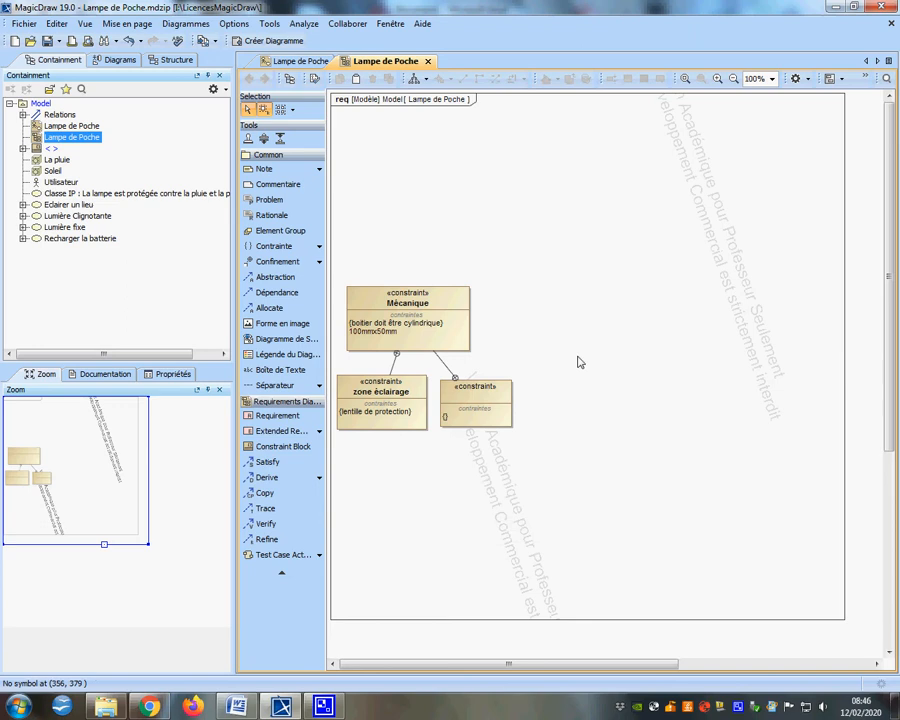
click(490, 401)
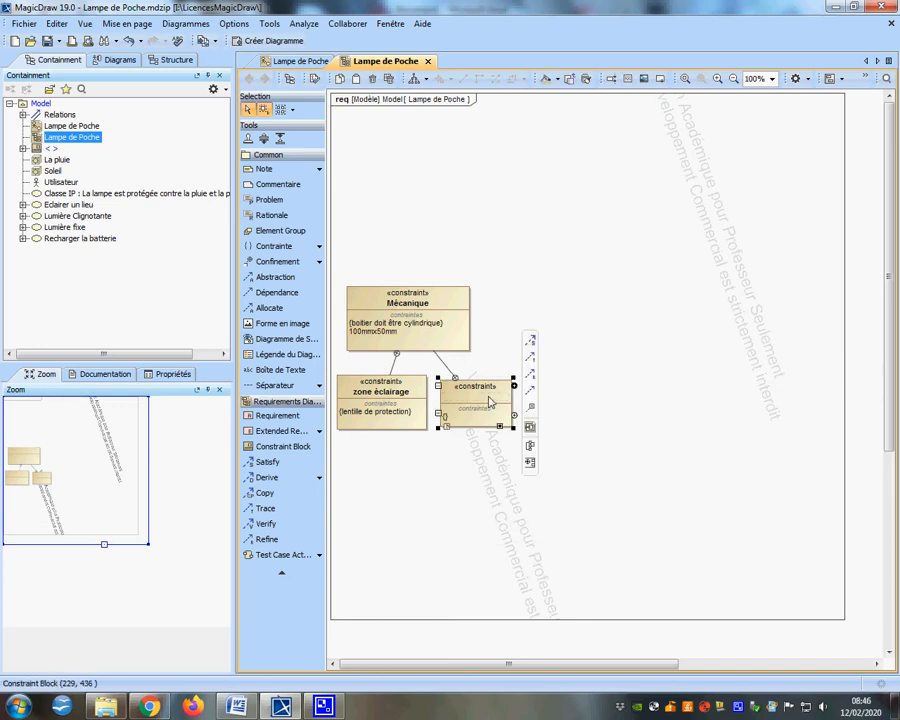
text(démontable)
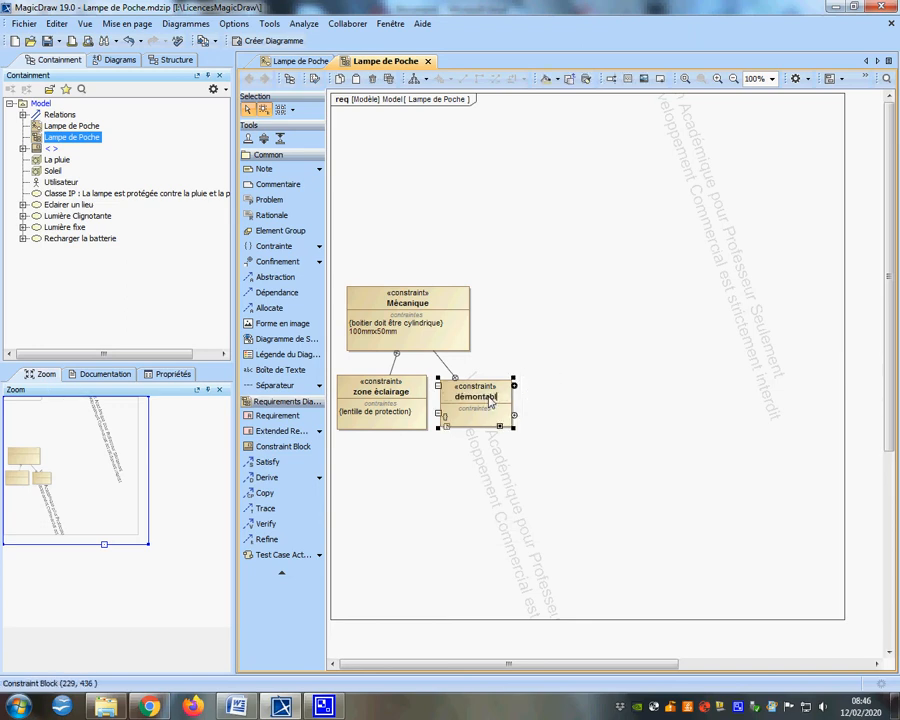
click(566, 450)
click(480, 417)
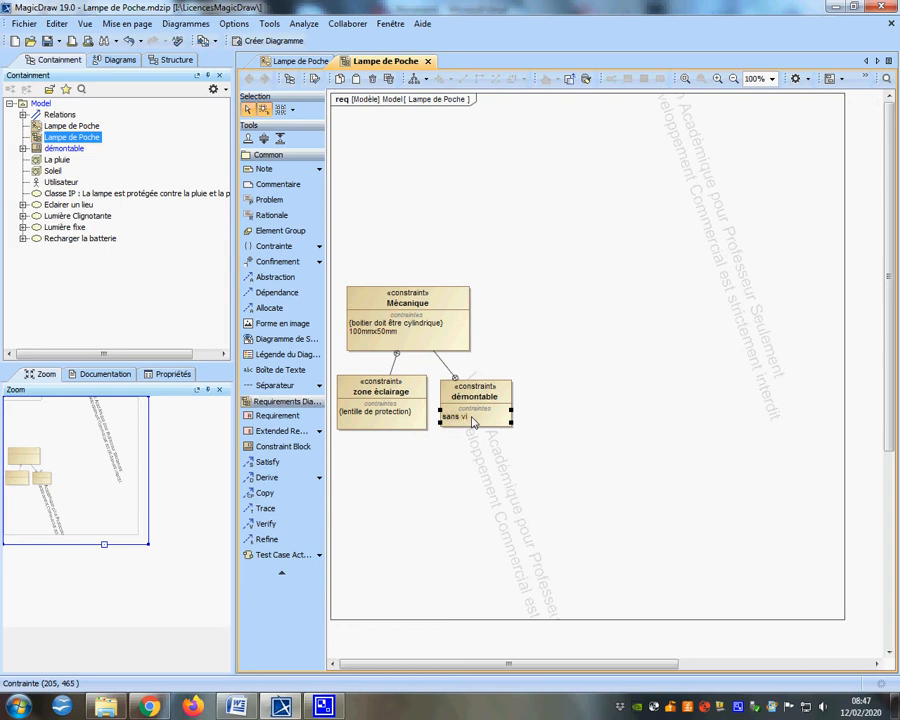
click(543, 484)
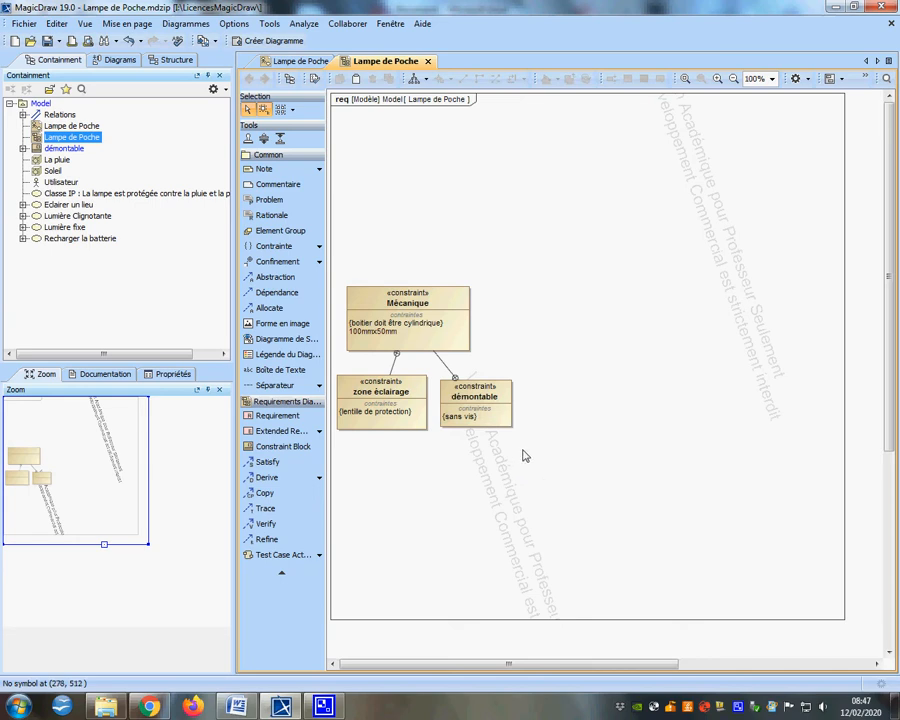
Shrink the Mécanique, zone éclairage and démontable blocks to fit their text, and bring démontable close beside zone éclairage
click(503, 421)
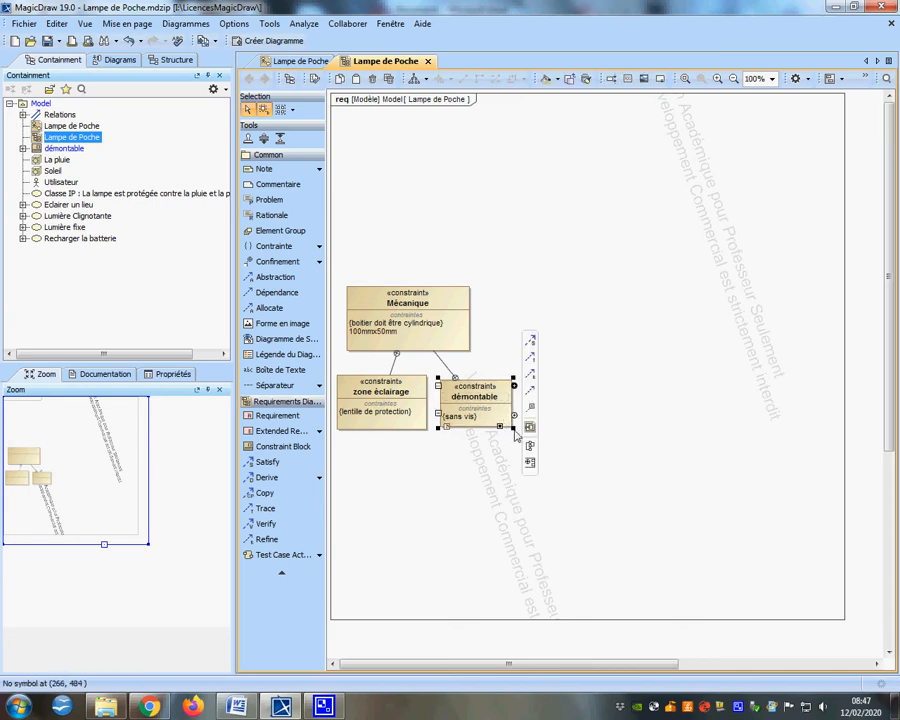
click(424, 340)
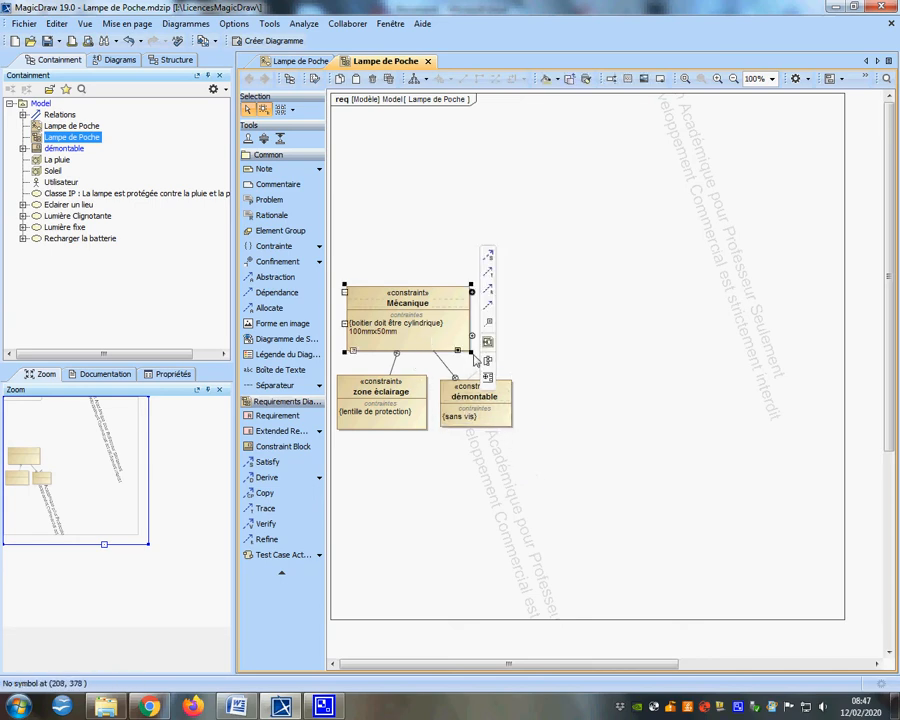
drag(471, 354, 446, 341)
click(417, 430)
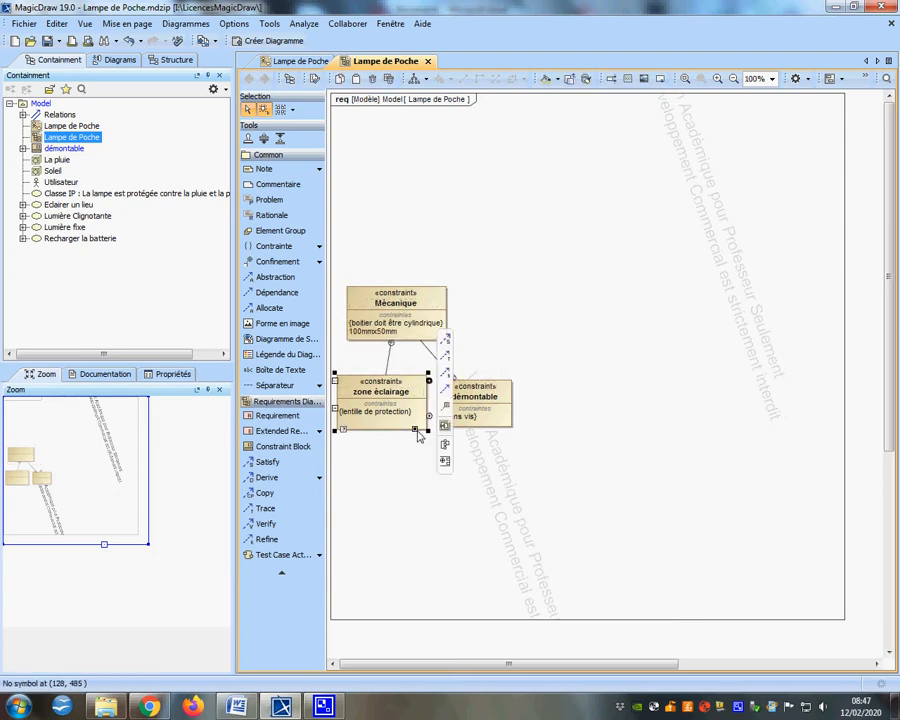
drag(414, 431, 412, 422)
click(510, 426)
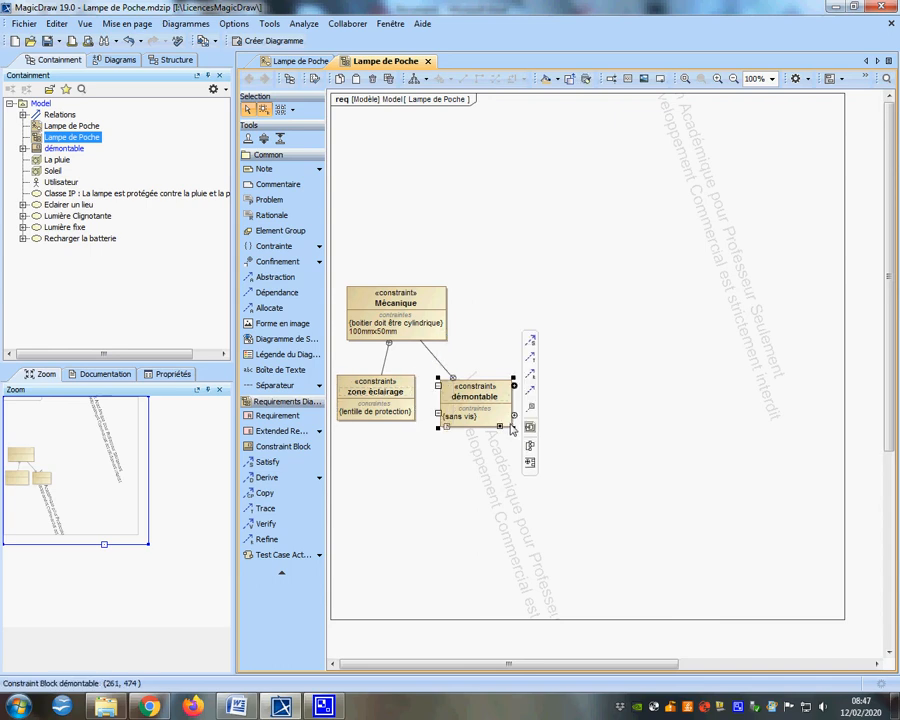
drag(470, 408, 446, 397)
click(548, 431)
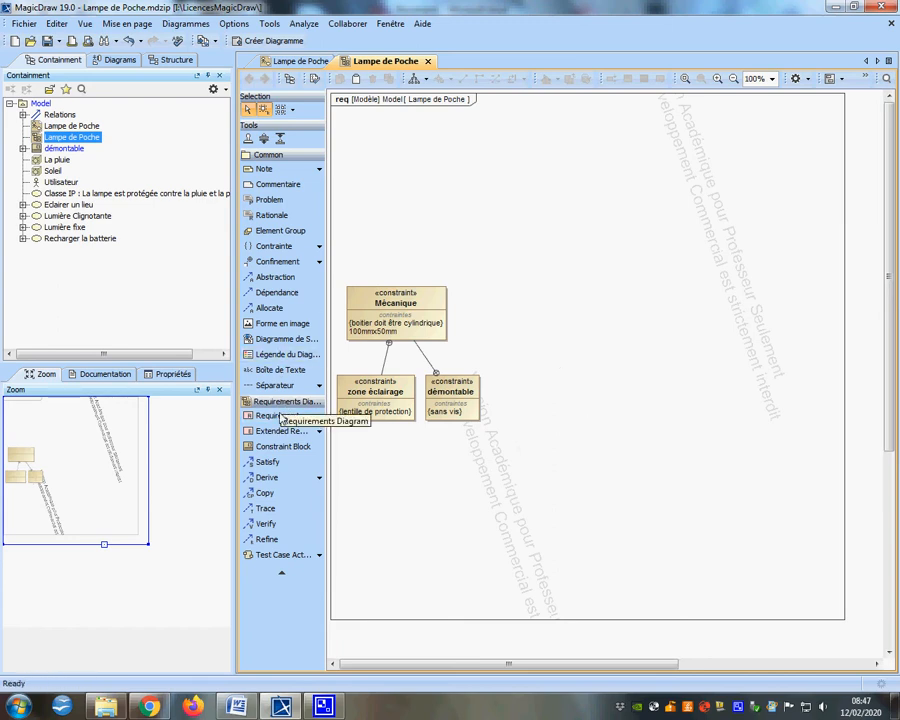
Add a constraint block named "électrique" to the right of Mécanique, with "constitution" as its constraint
click(276, 446)
mouse_move(508, 282)
mouse_down()
mouse_move(534, 315)
mouse_move(607, 348)
mouse_up()
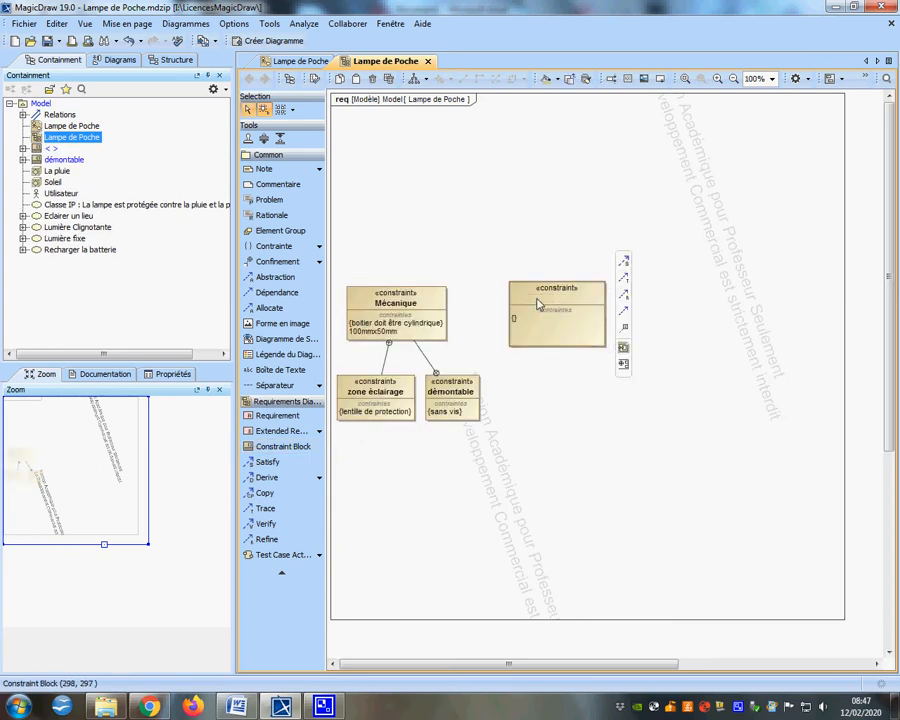
text(électrique)
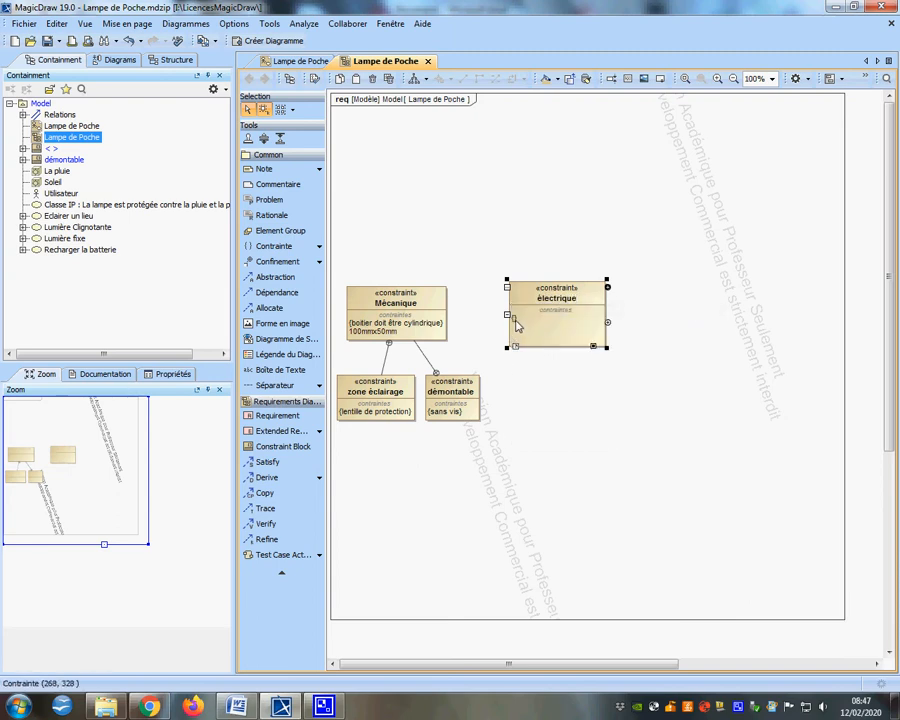
click(515, 322)
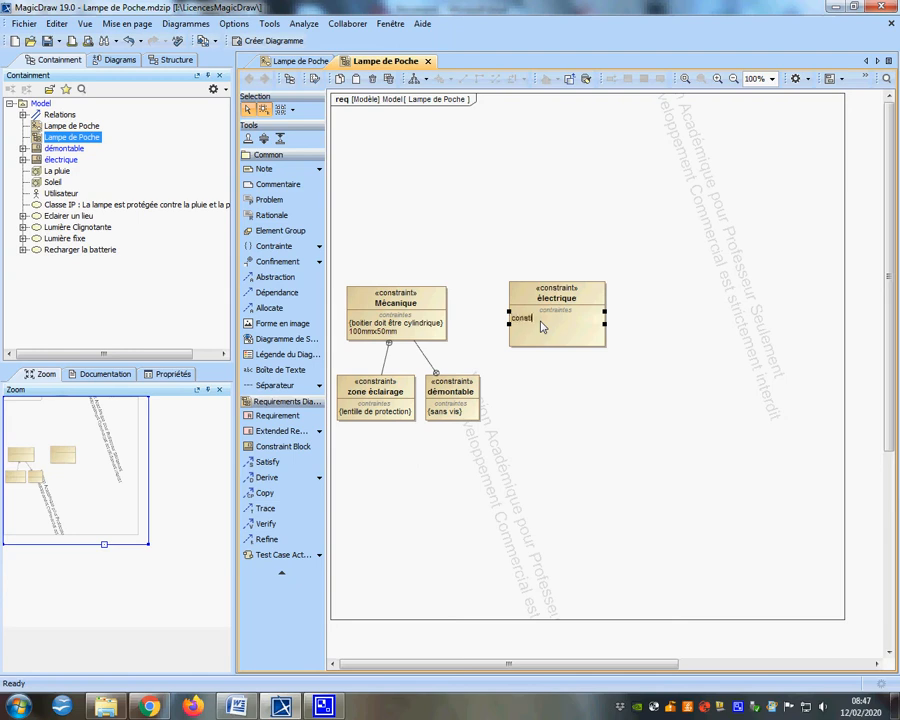
key(Return)
Add the constraint properties "bouton on/off", "bouton poussoir", "photorésistance" and "batterie" to the électrique block
click(575, 340)
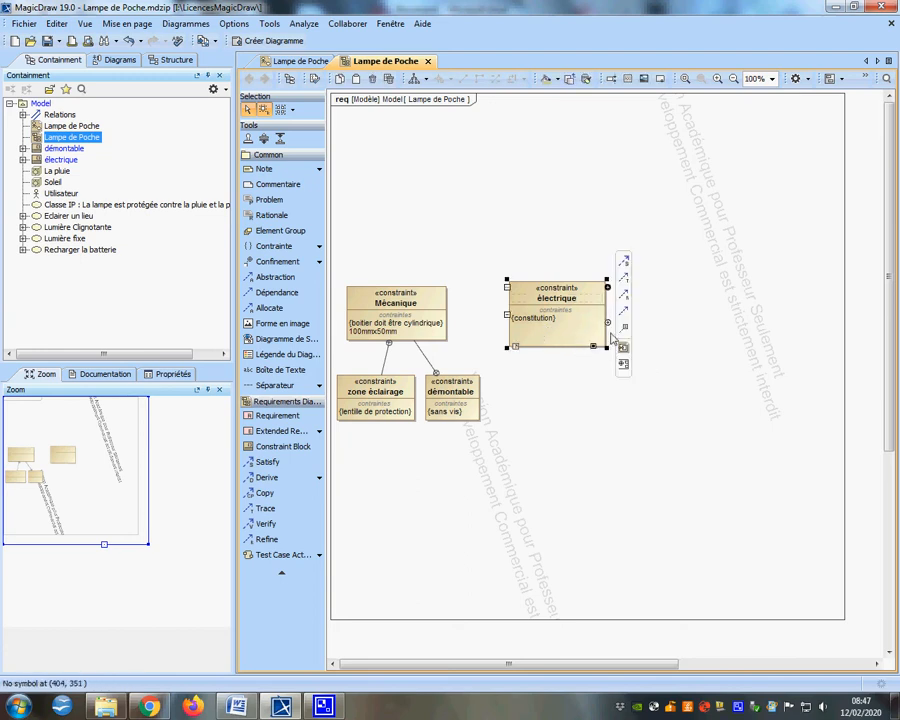
click(608, 323)
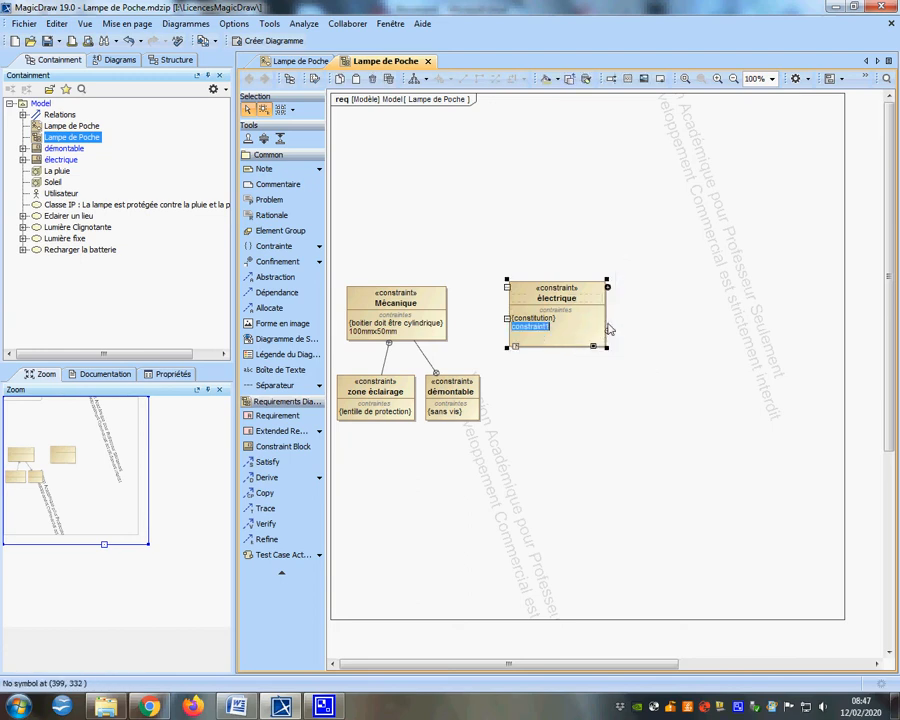
text(bouton on/off)
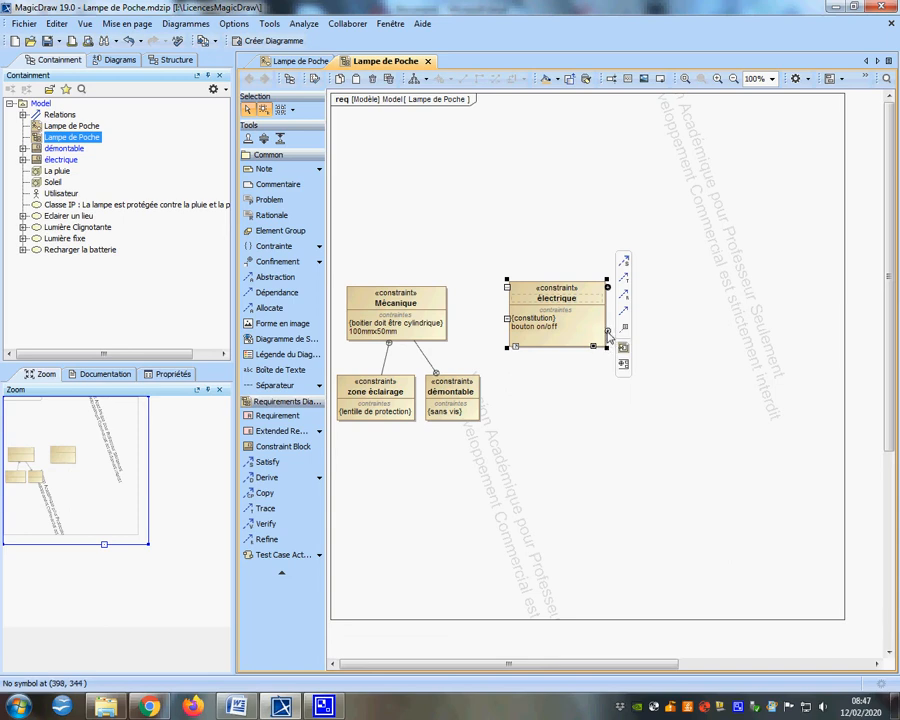
click(608, 333)
text(h)
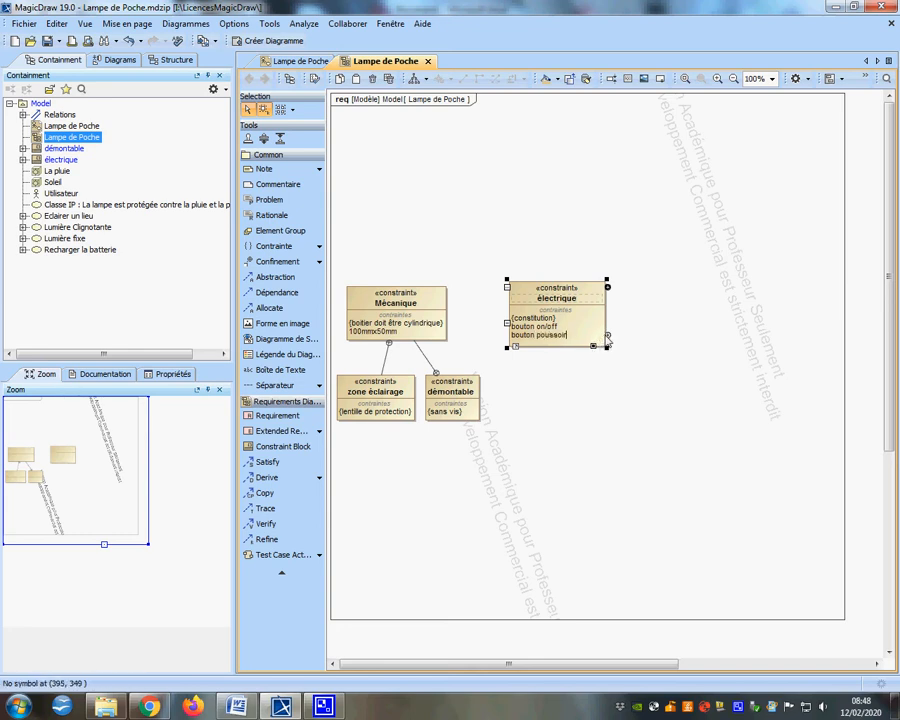
click(608, 337)
text(photorésistance)
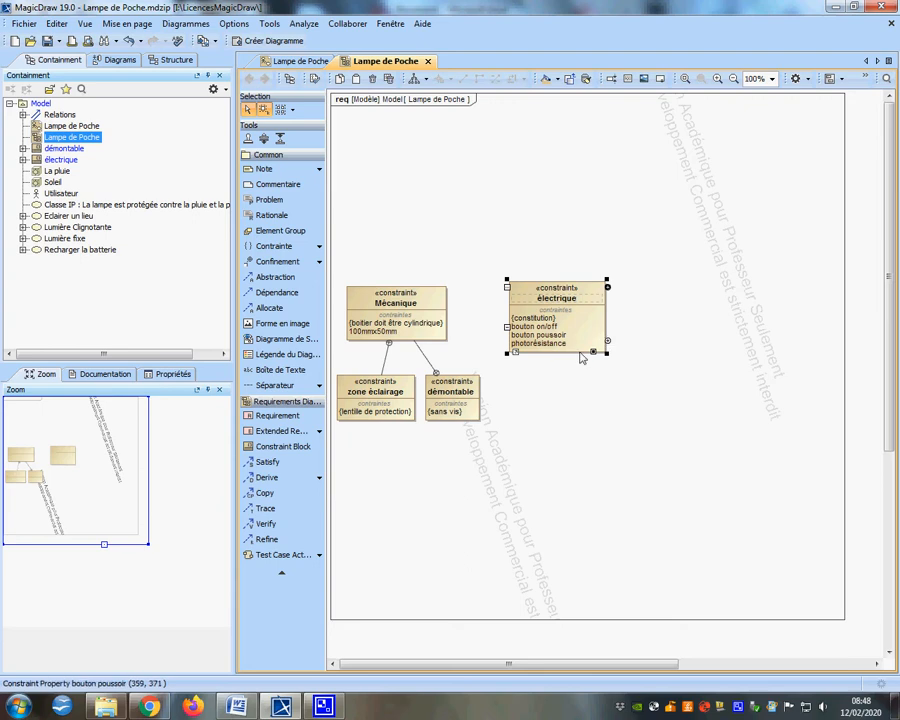
key(Return)
text(batterie)
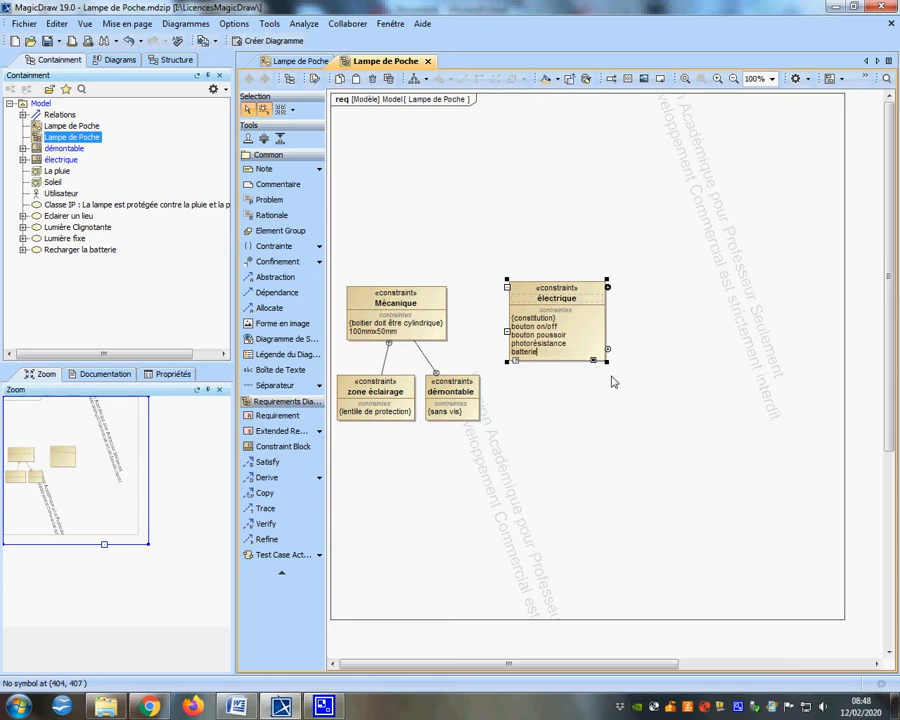
mouse_move(613, 355)
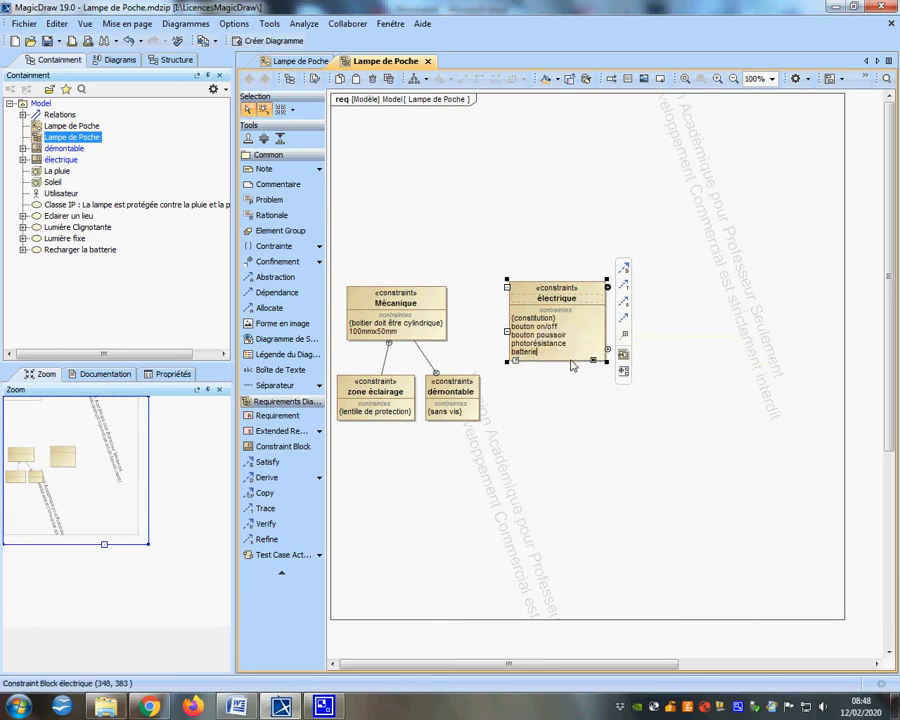
click(561, 404)
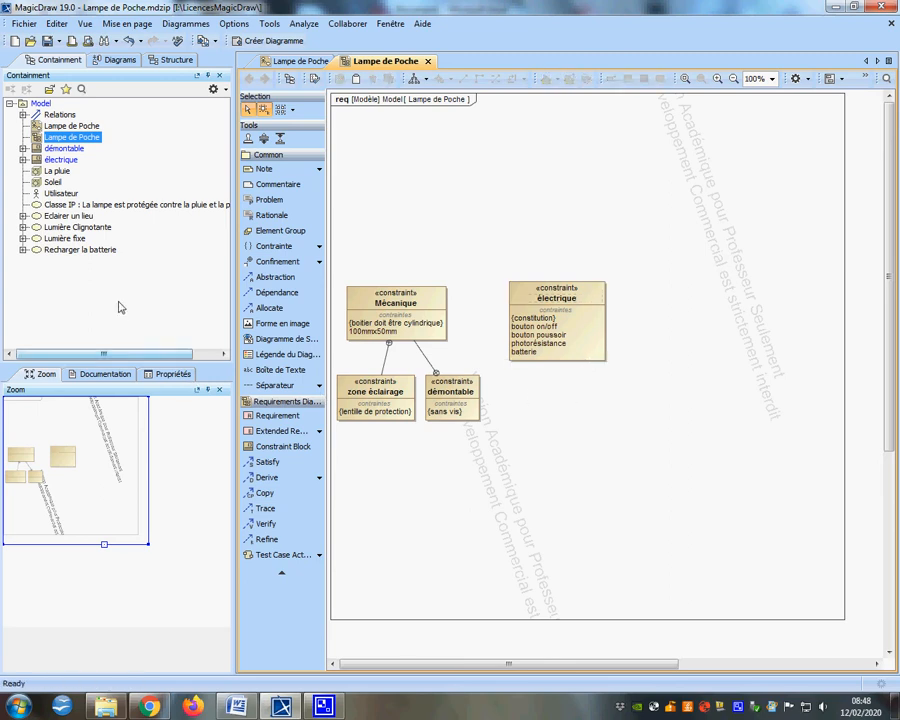
Place a constraint block below the électrique block and name it "batterie"
click(280, 446)
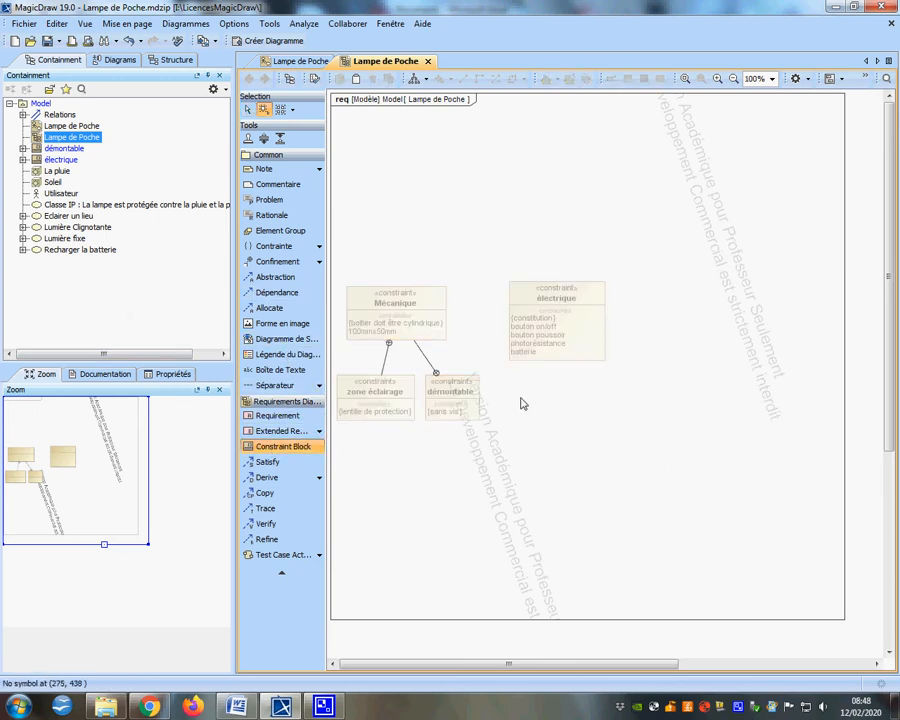
drag(510, 390, 596, 449)
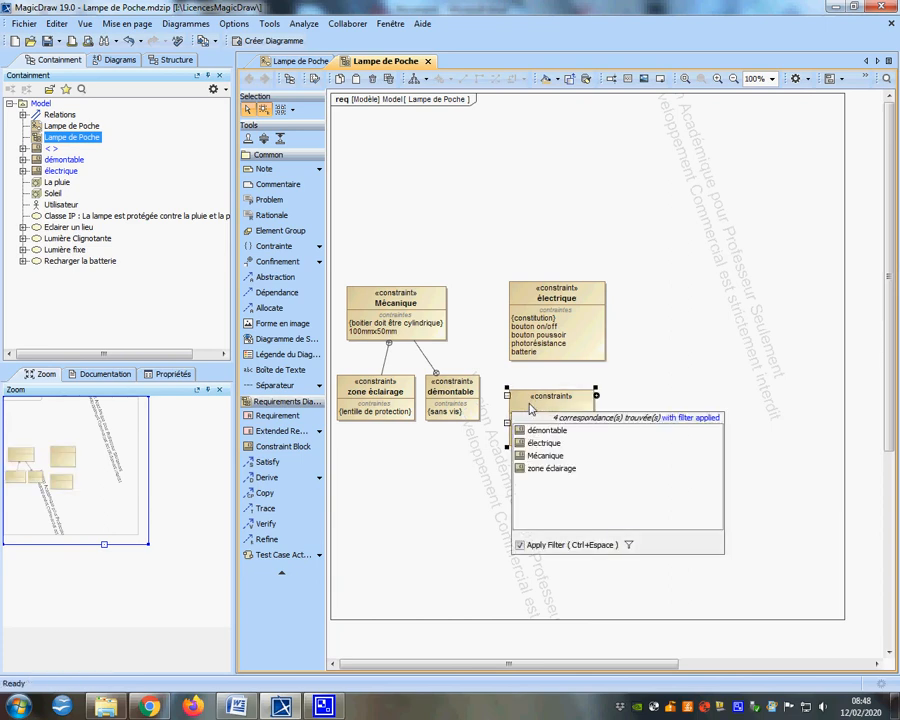
text(batterie)
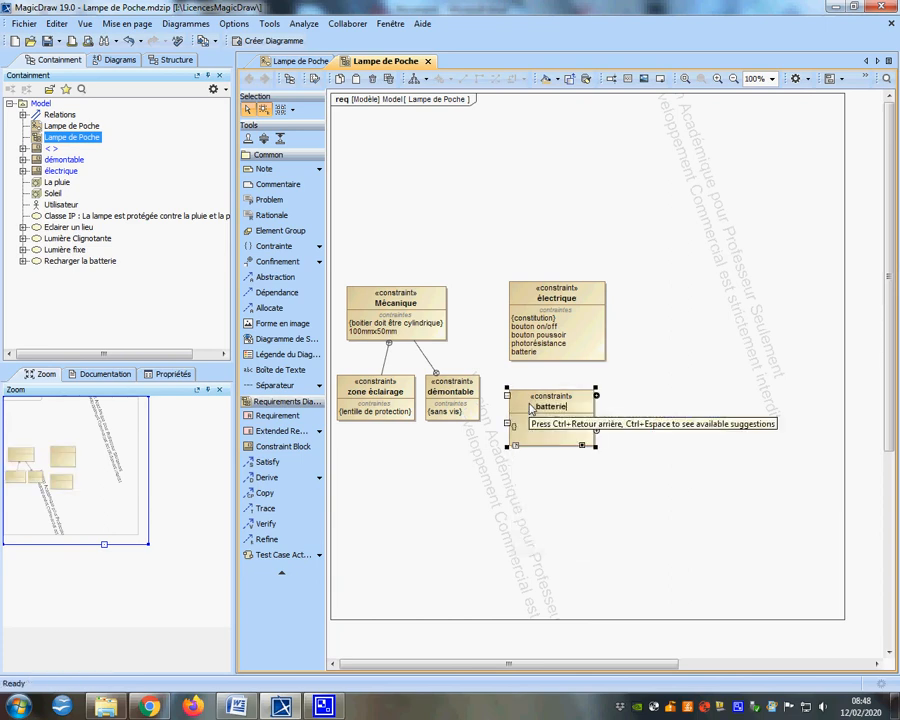
key(Return)
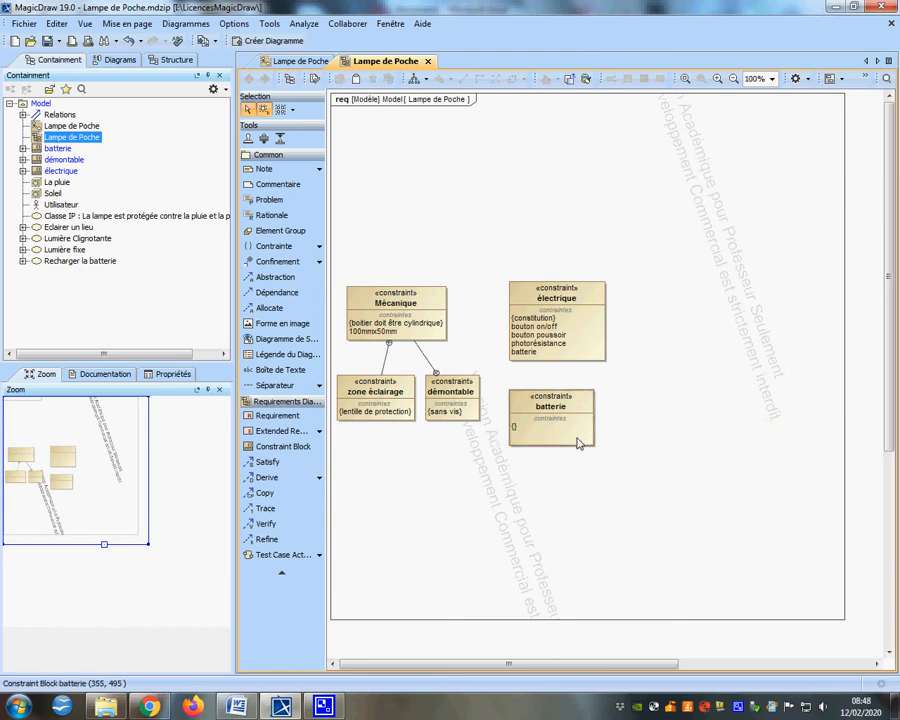
Fill in the batterie block's empty constraint with "constitution" and add the constraint property "lithium 3V7"
click(590, 432)
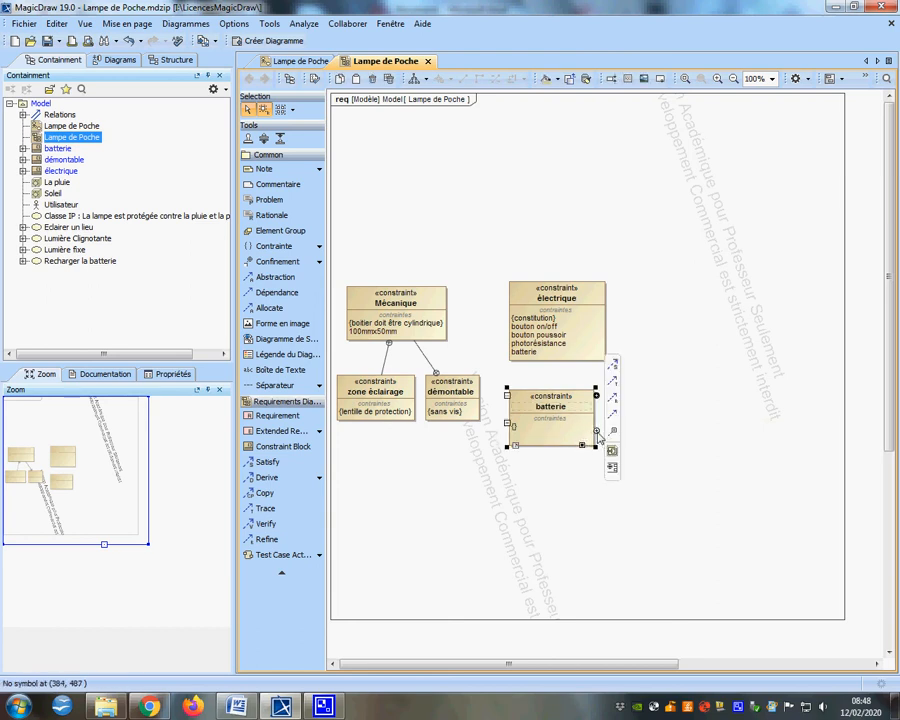
click(516, 428)
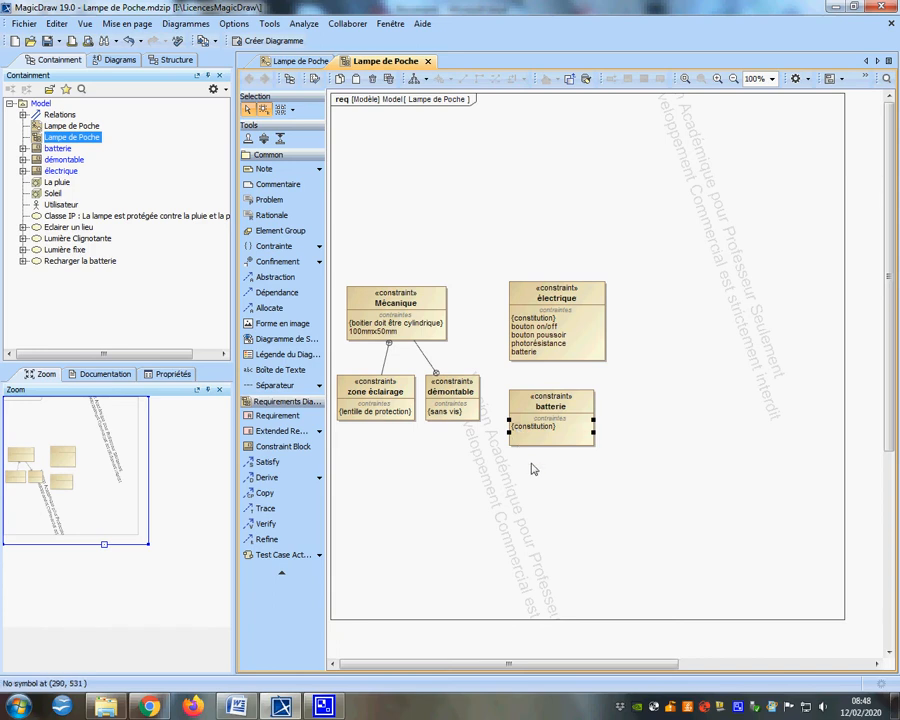
click(597, 432)
click(597, 432)
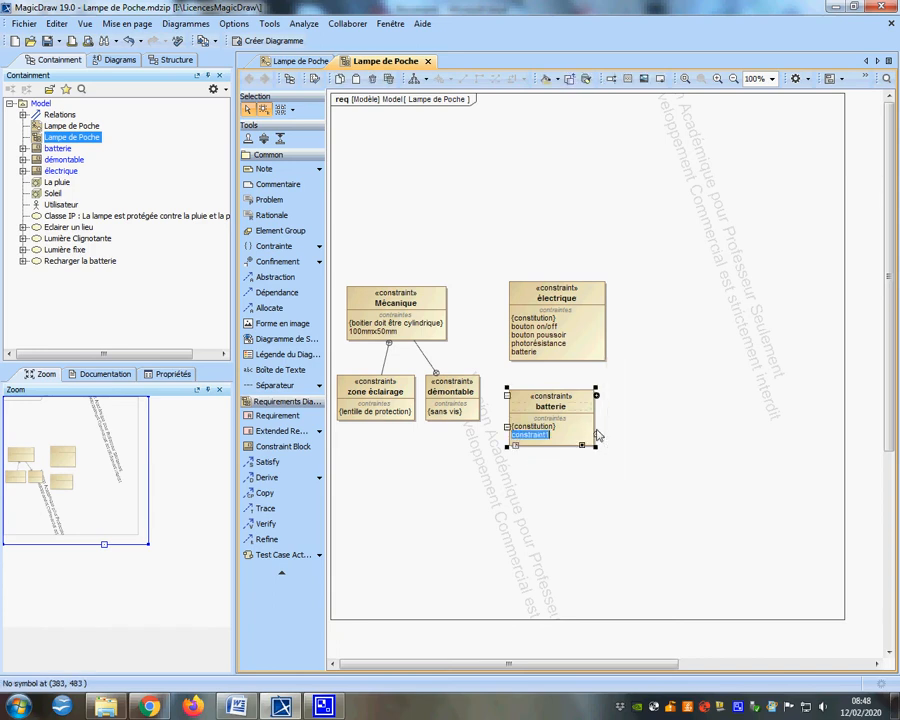
key(BackSpace)
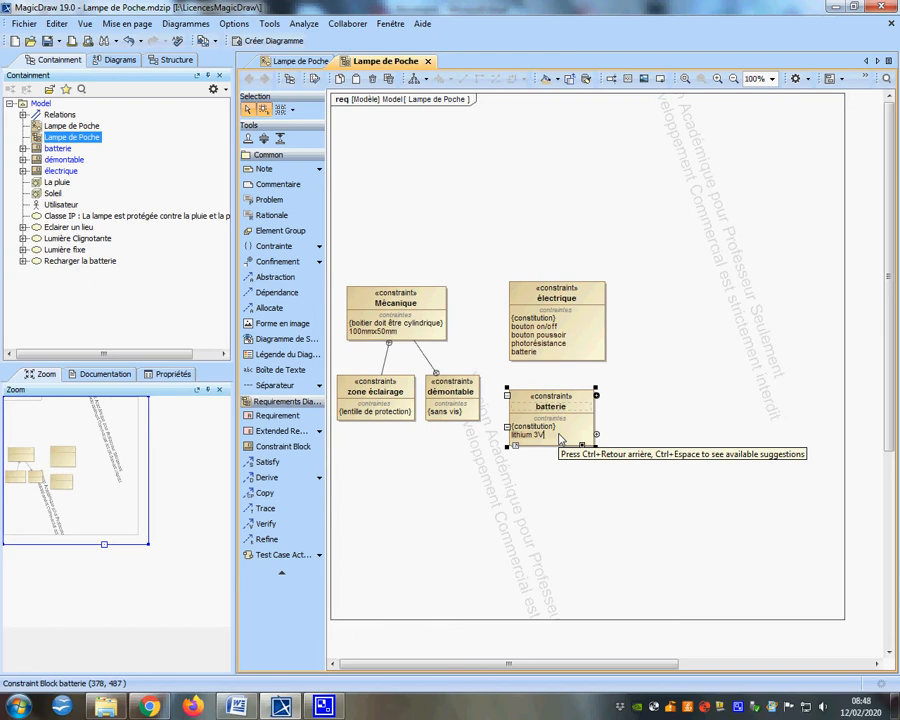
click(533, 491)
click(582, 439)
click(552, 468)
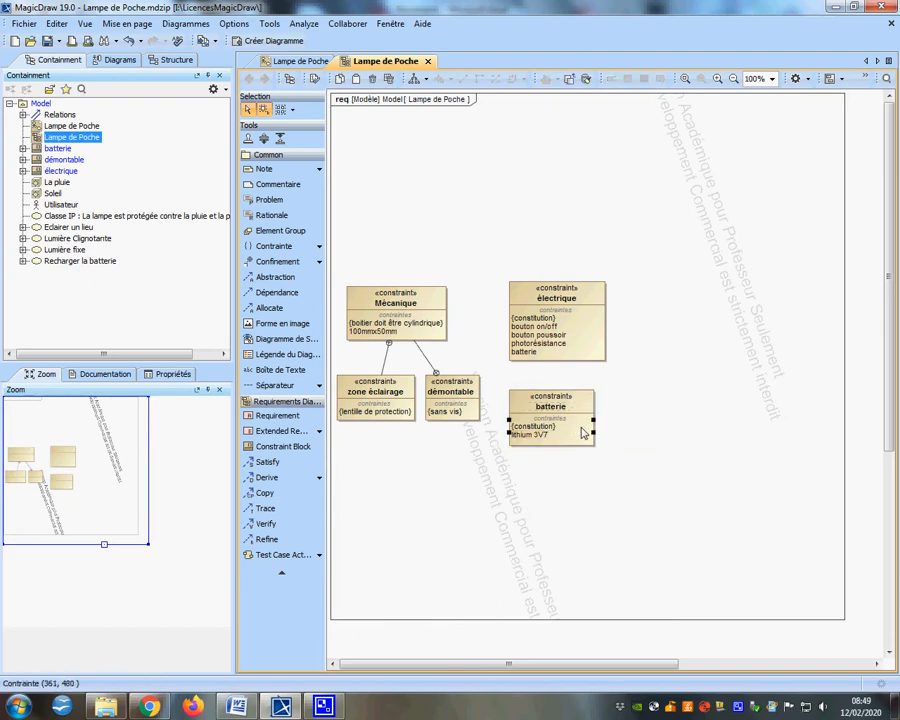
Add the constraint property "autonomie 10h" to the batterie block
click(591, 417)
click(565, 500)
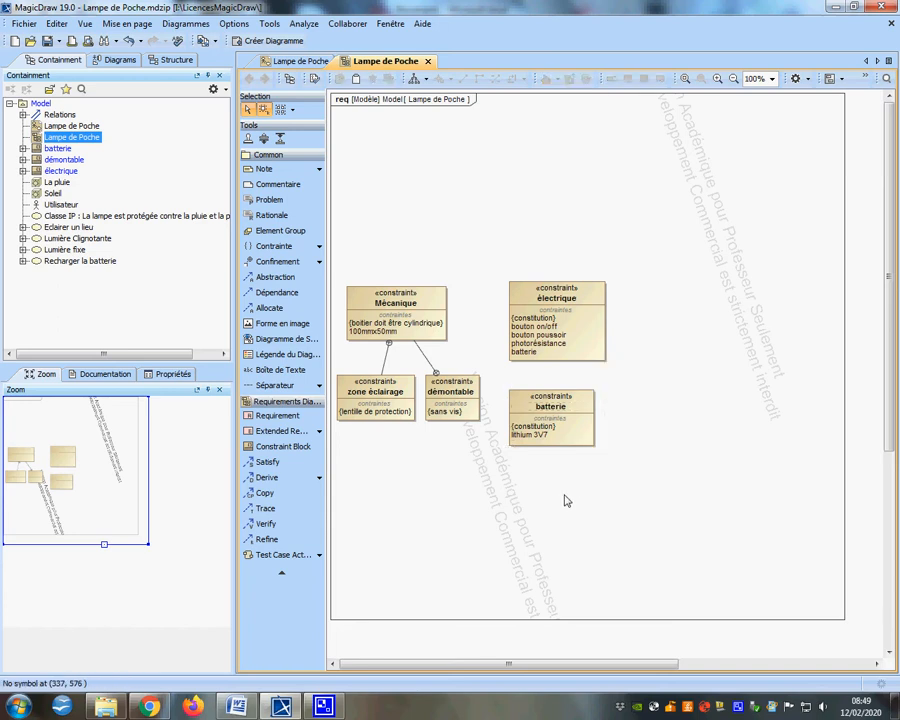
click(578, 443)
click(595, 435)
text(autonomie 10h)
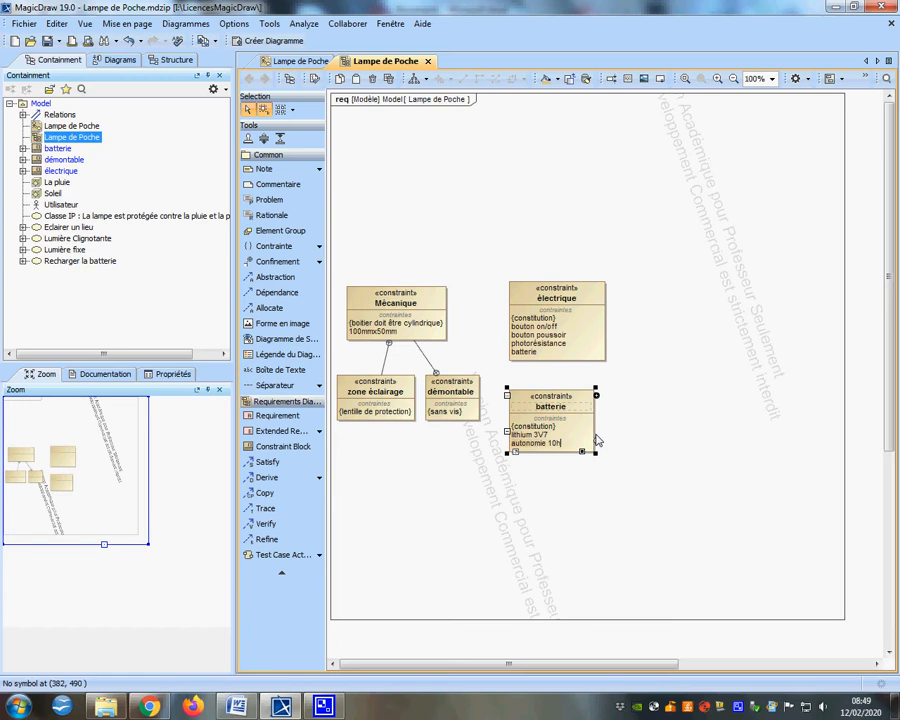
click(563, 508)
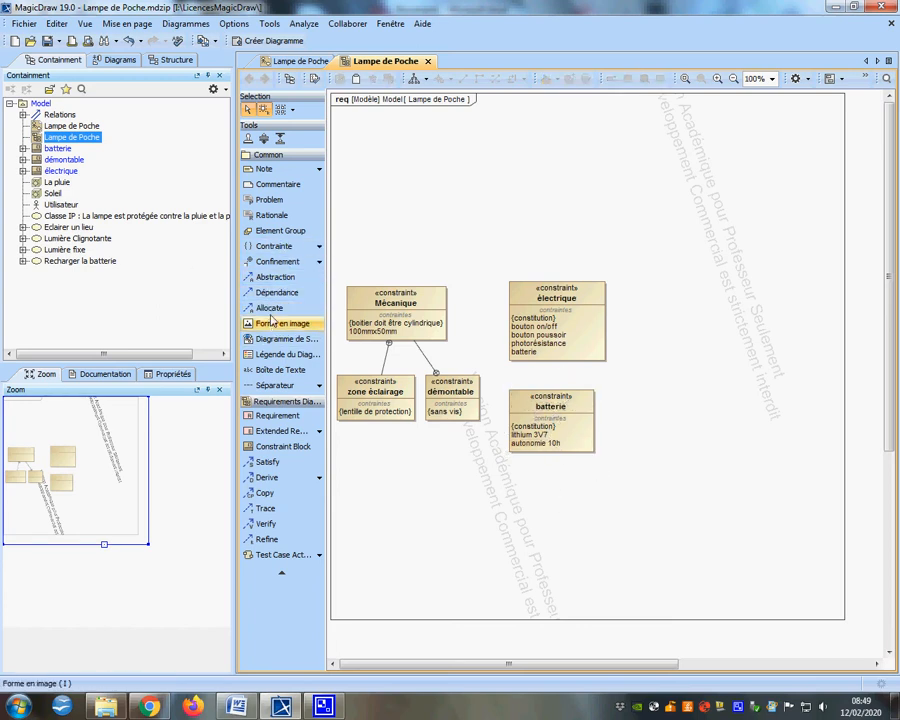
Try to draw a containment link starting from the électrique block and ending on the batterie block
click(273, 263)
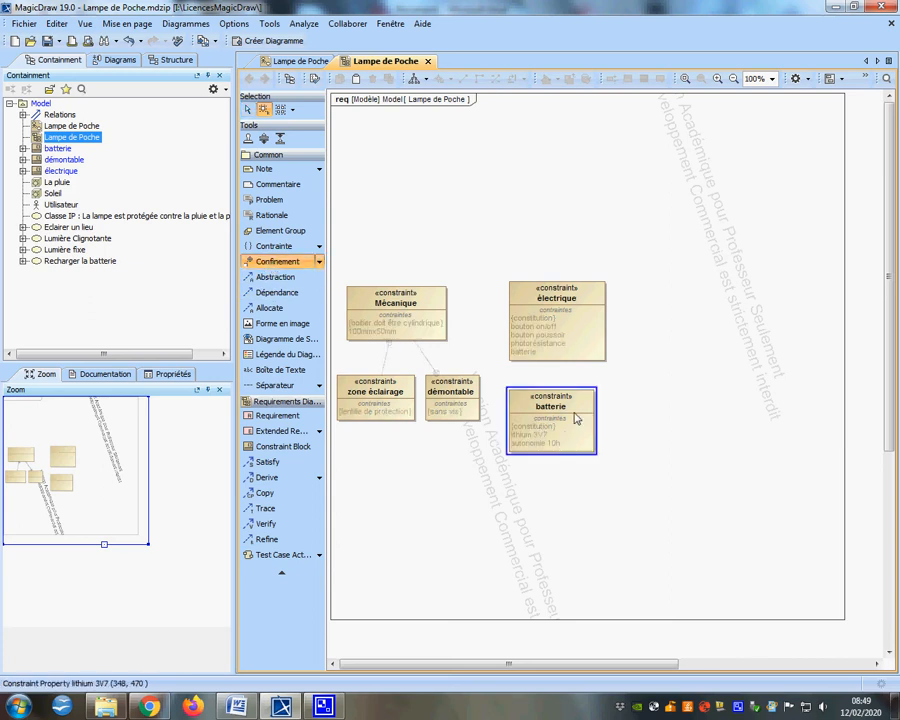
click(559, 353)
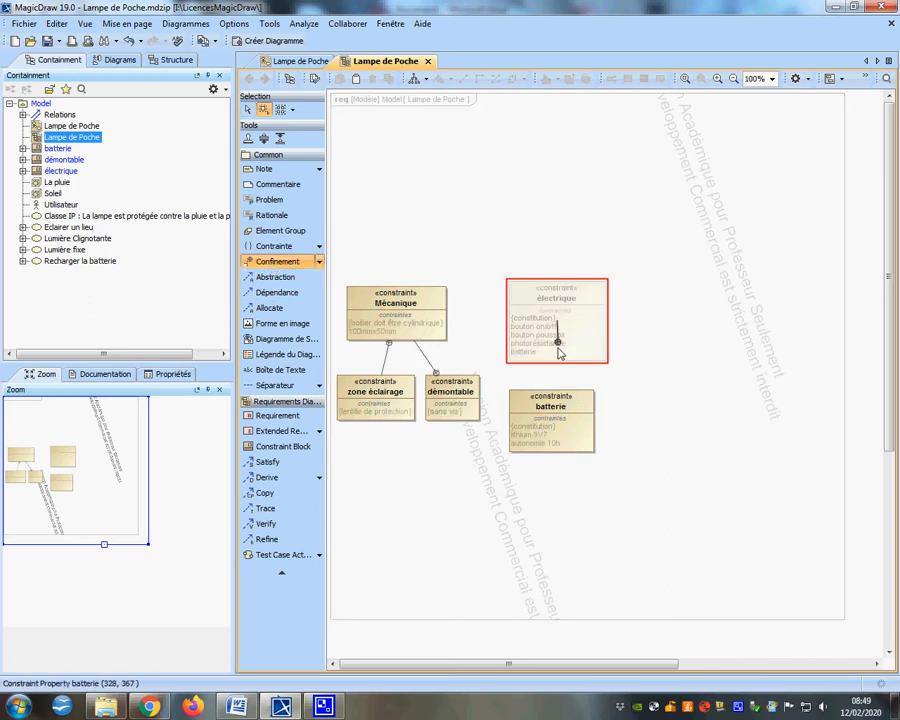
click(548, 405)
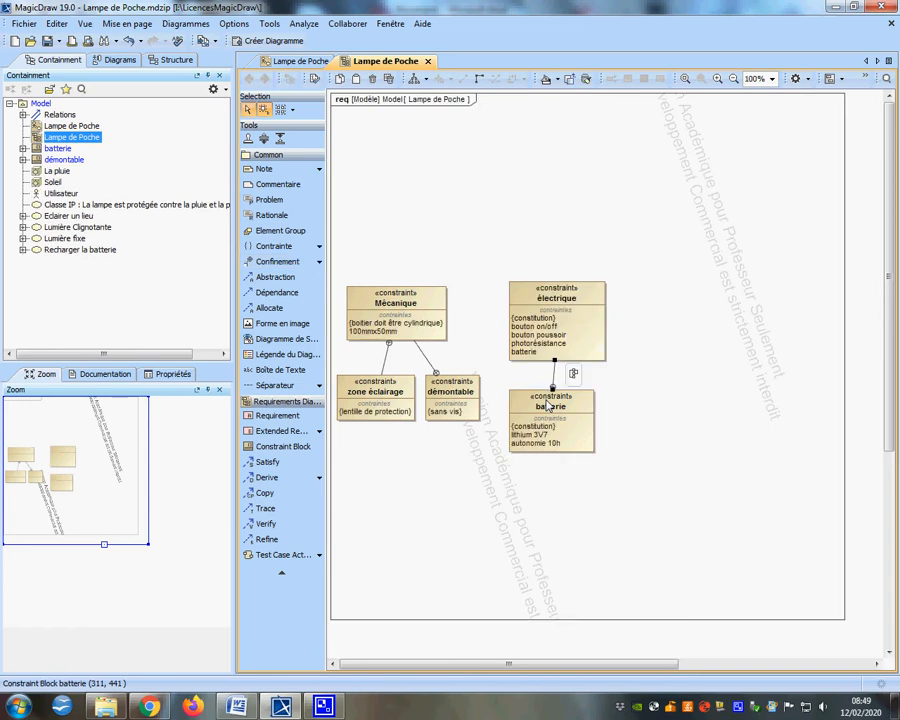
click(127, 40)
Draw a containment link from the batterie block up to the électrique block, so that électrique is the container
click(277, 261)
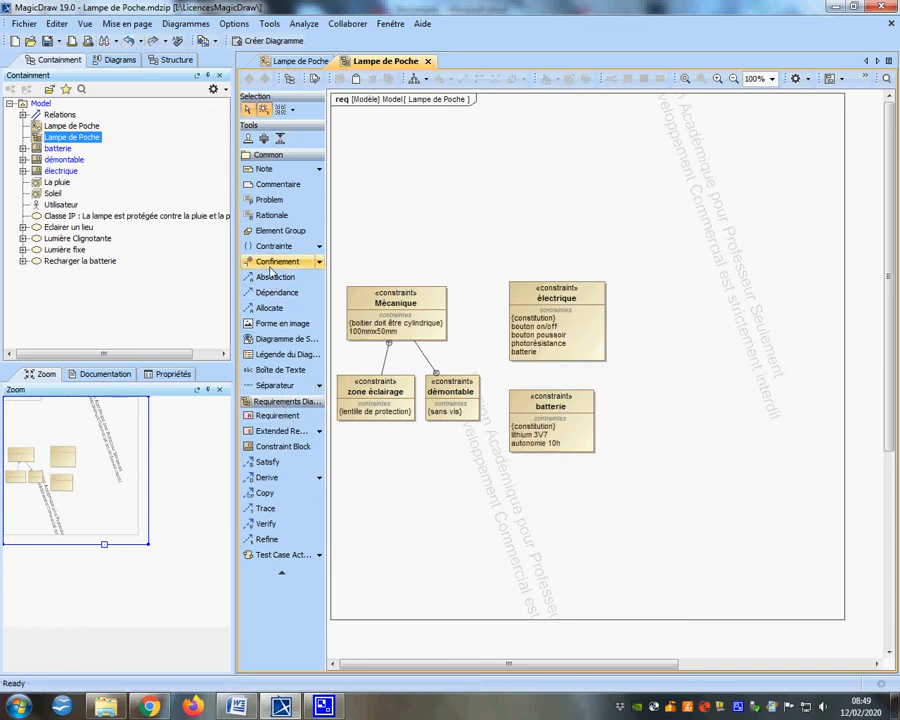
click(548, 420)
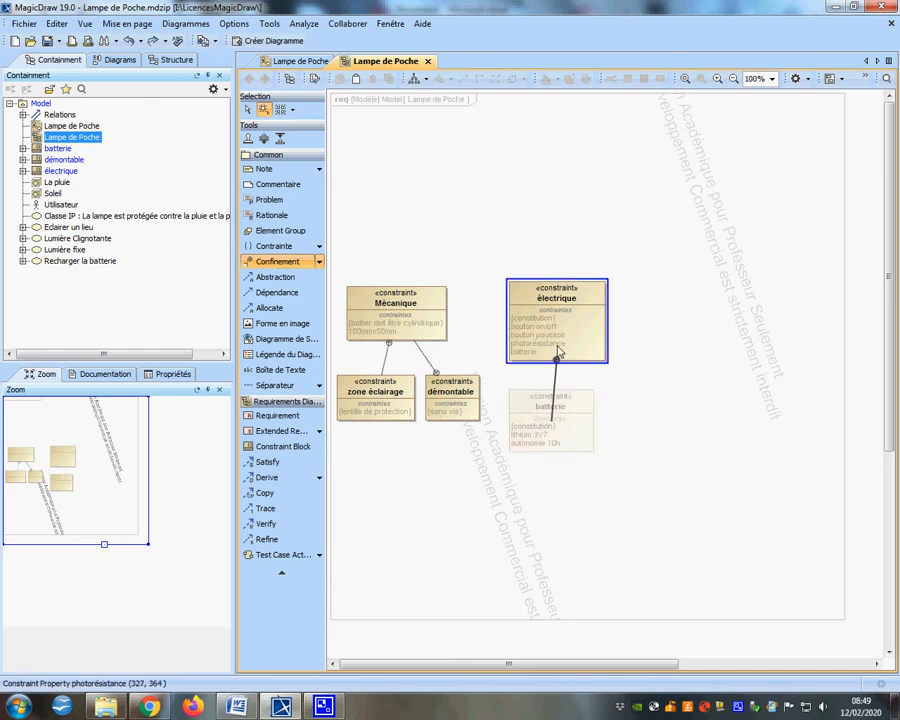
click(558, 358)
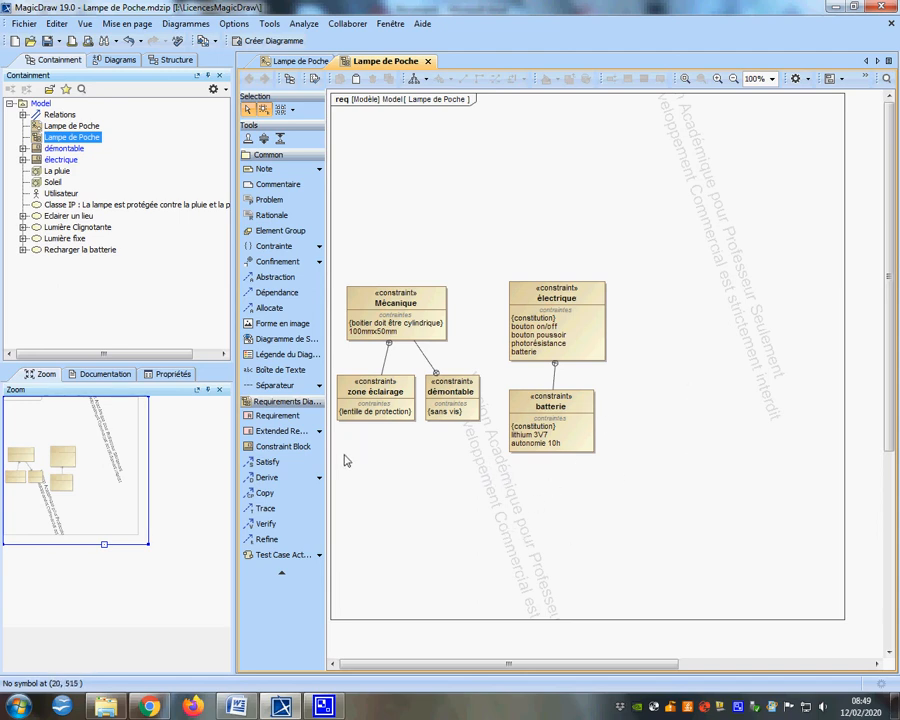
Place a constraint block below the batterie block and name it "rechargement"
click(279, 449)
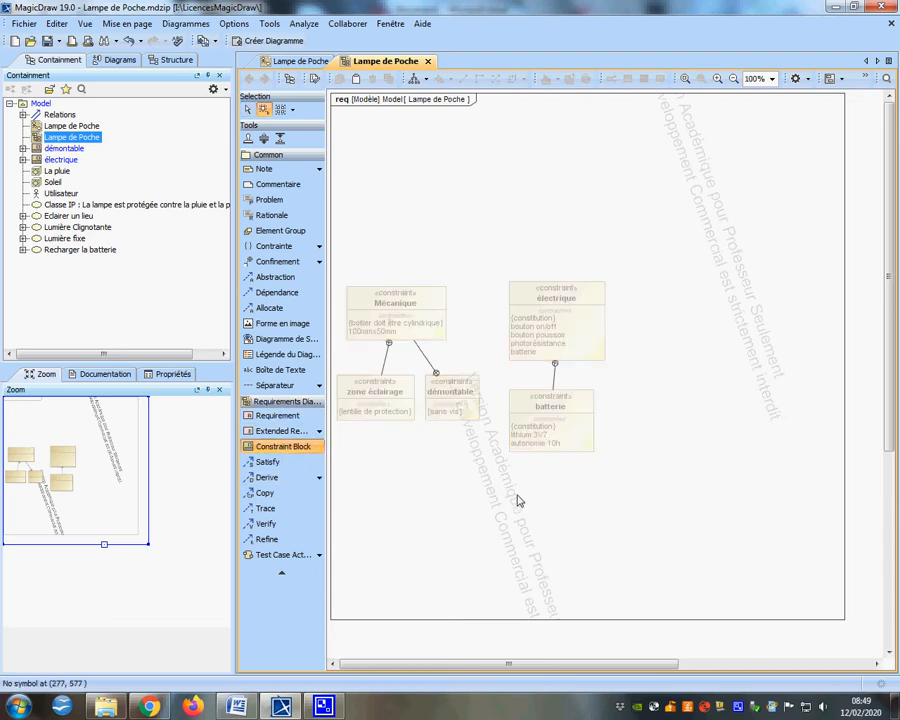
drag(448, 488, 546, 540)
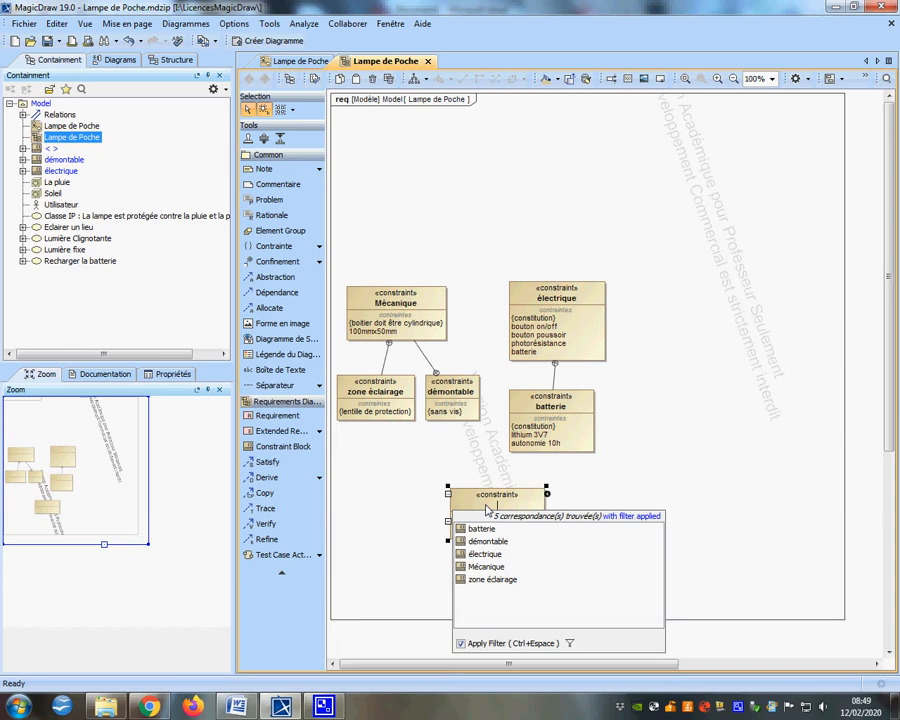
text(Ch)
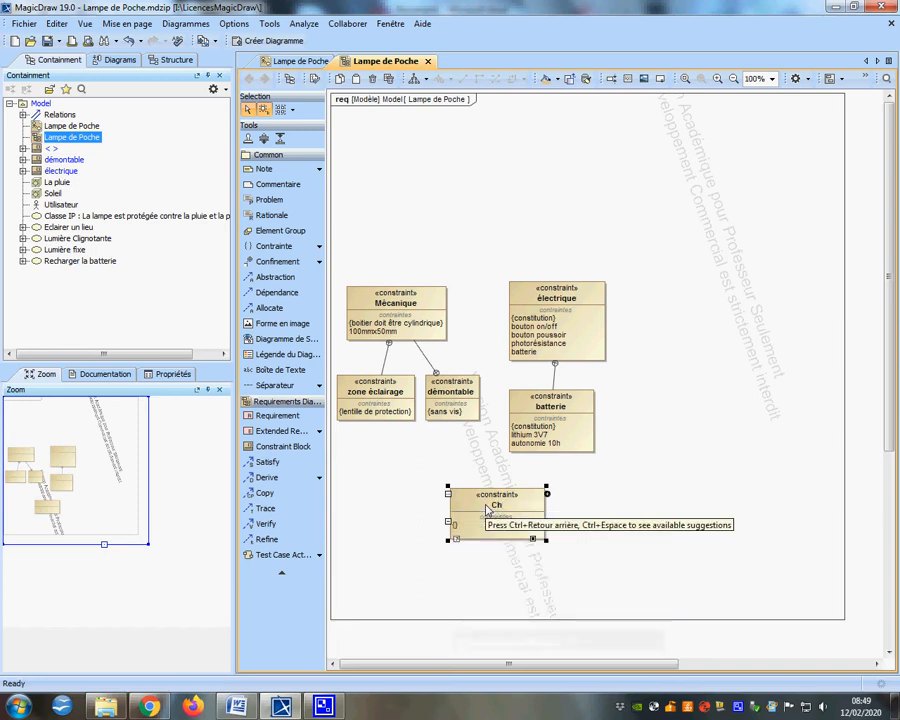
text(rechargement)
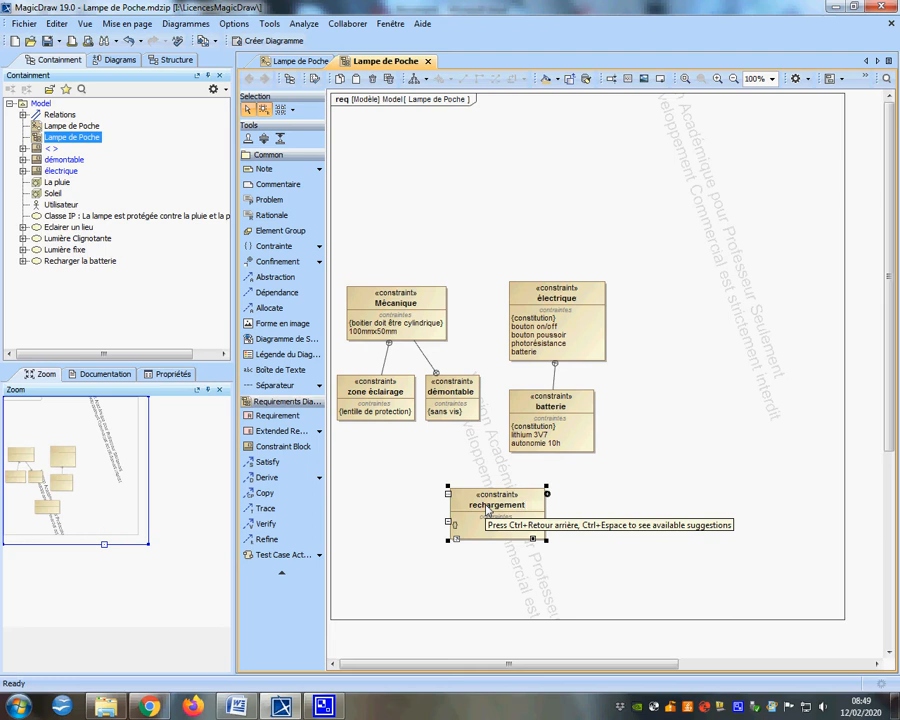
key(Return)
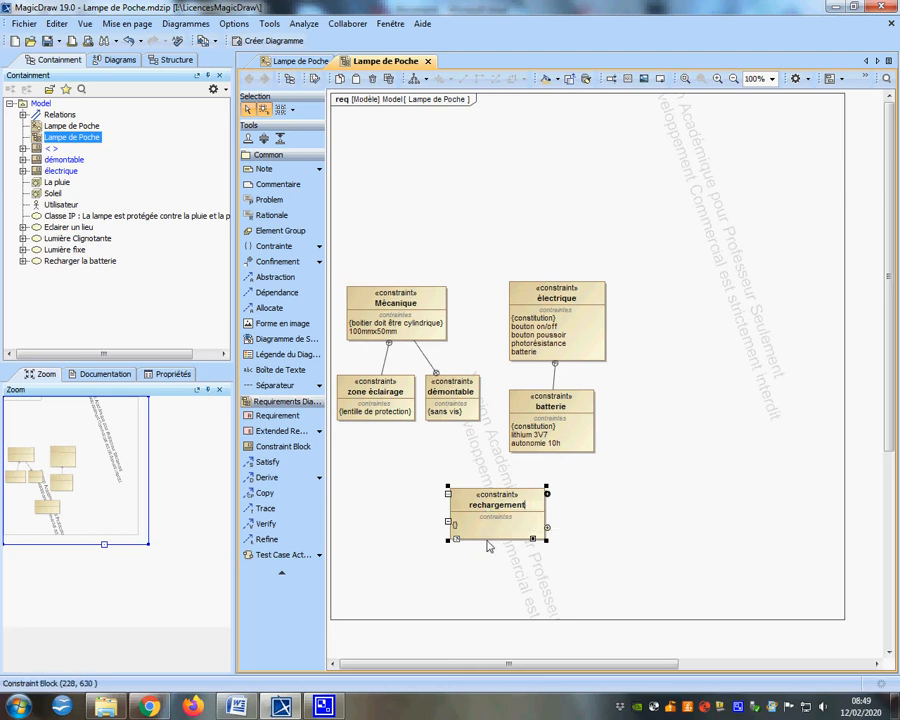
Draw a trace relation from the rechargement block to the batterie block
click(524, 540)
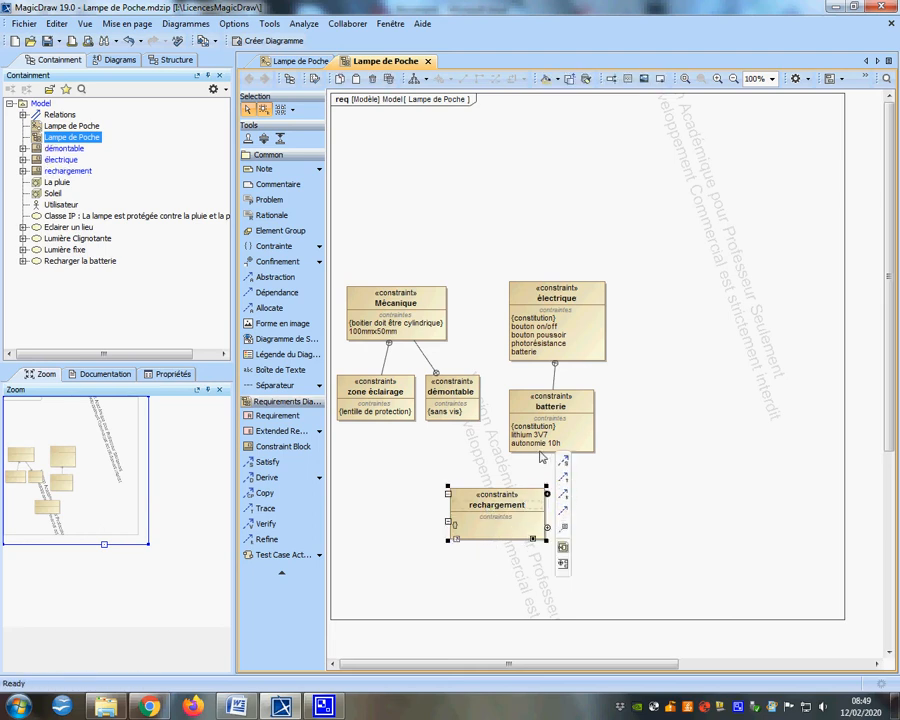
click(563, 479)
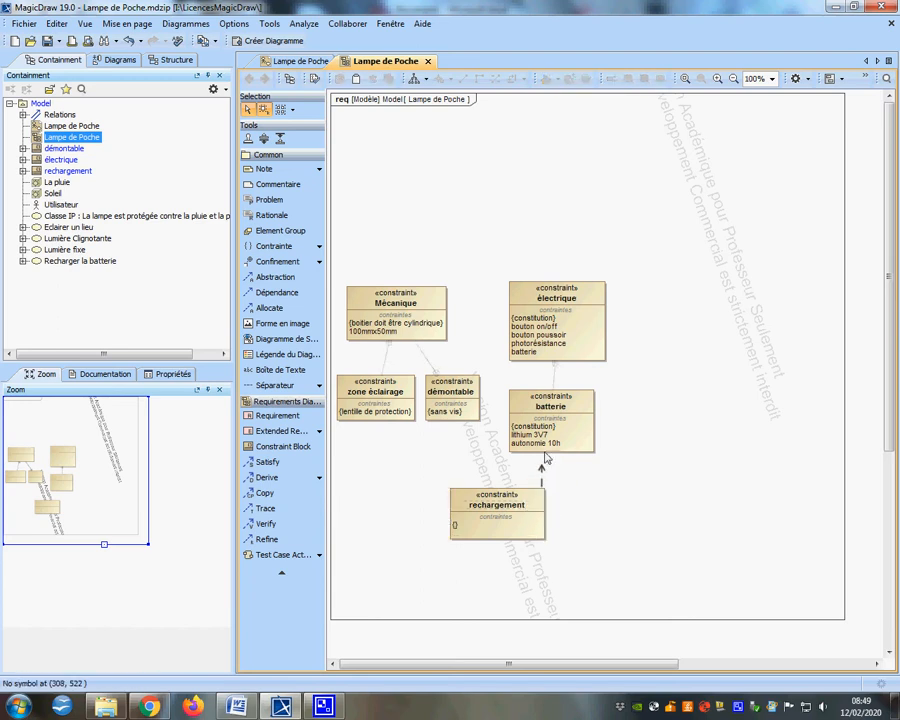
click(543, 440)
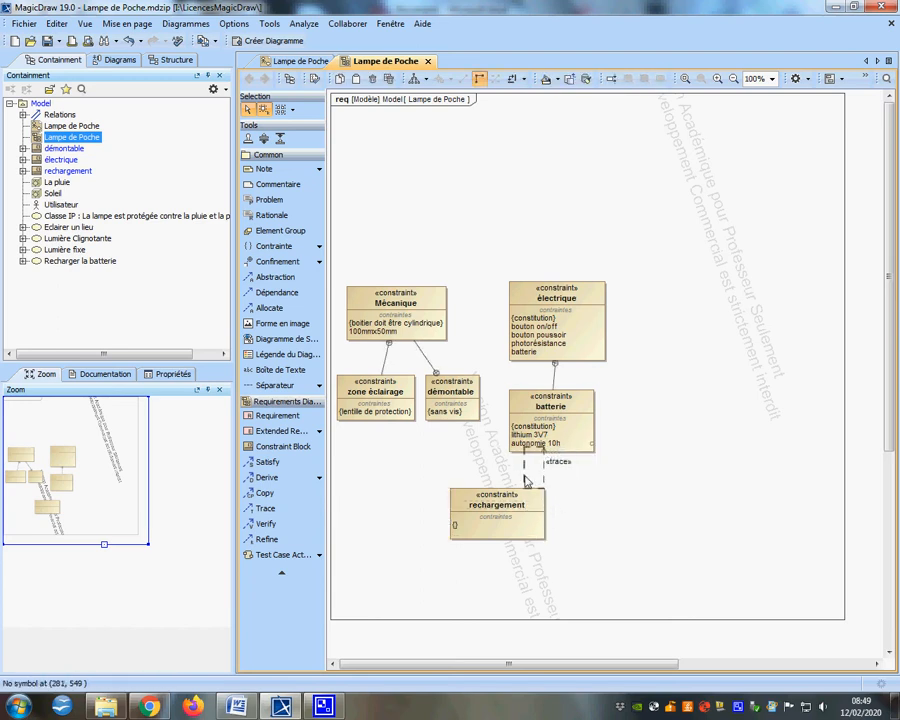
Fill in the rechargement block's empty constraint with "mode de rechargment" and add the constraint property "port mini ubs"
click(455, 526)
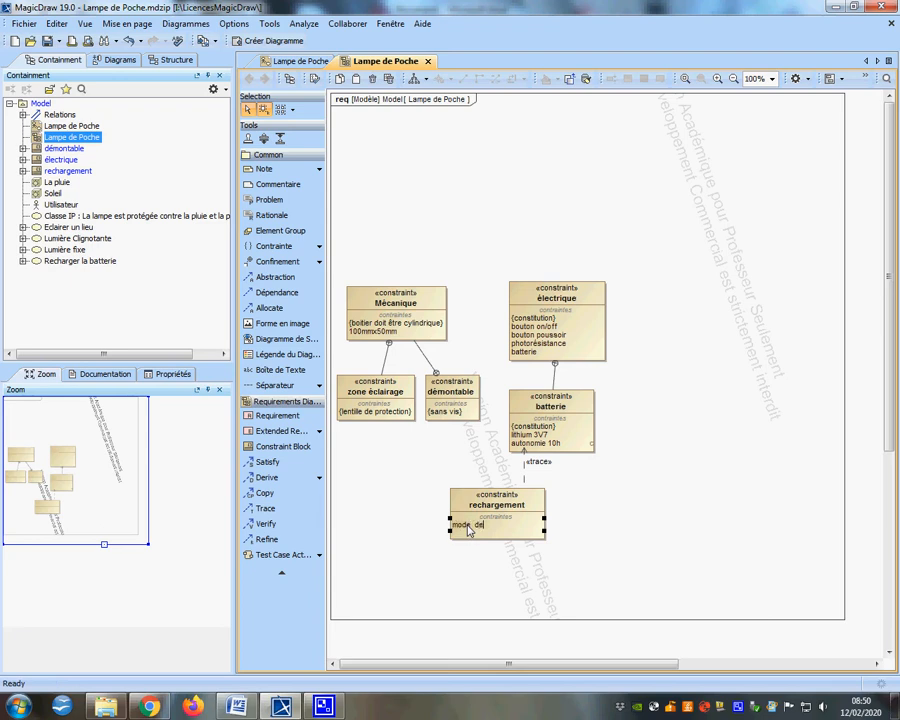
text(mode de rechargment)
click(478, 558)
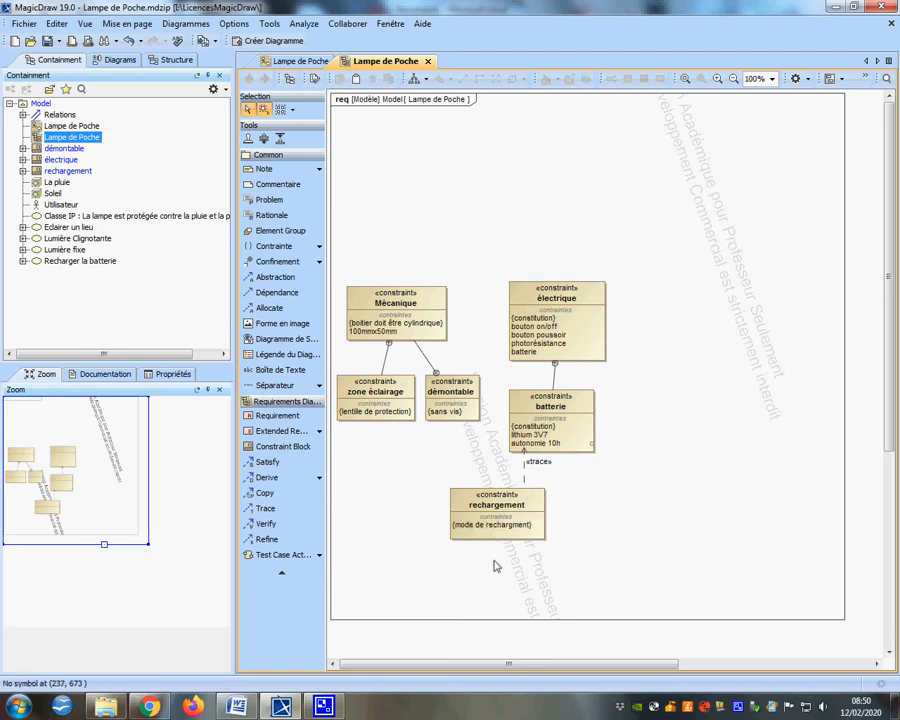
click(537, 537)
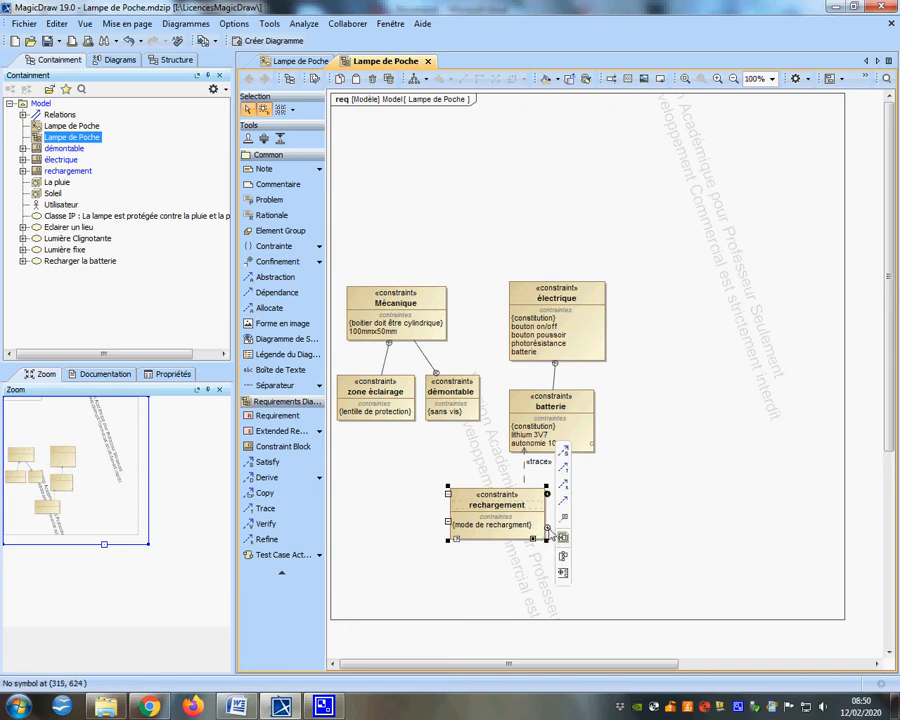
click(547, 528)
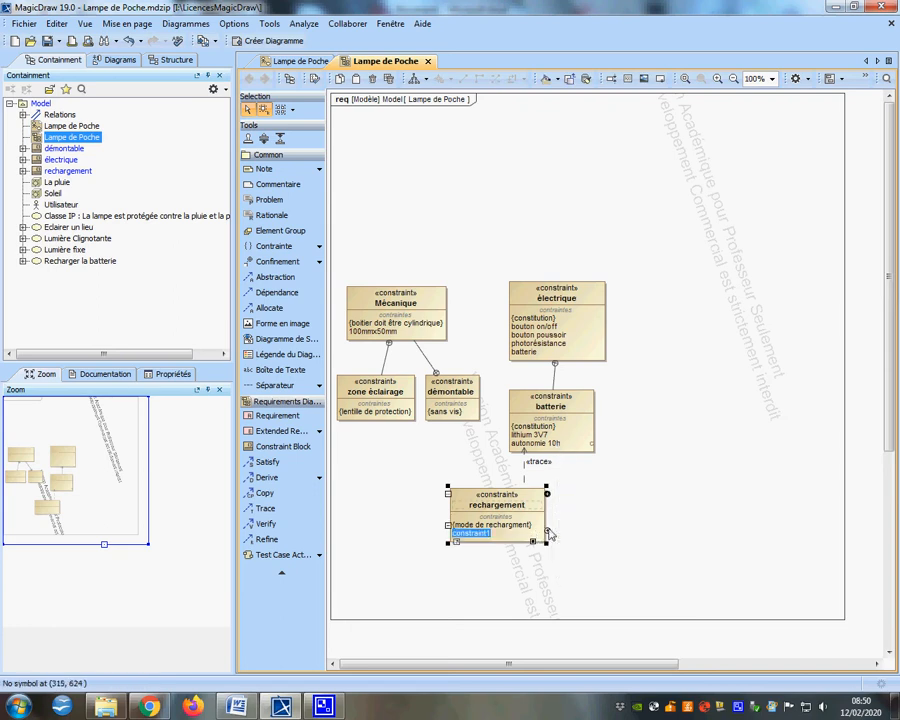
text(port mini ubs)
click(454, 575)
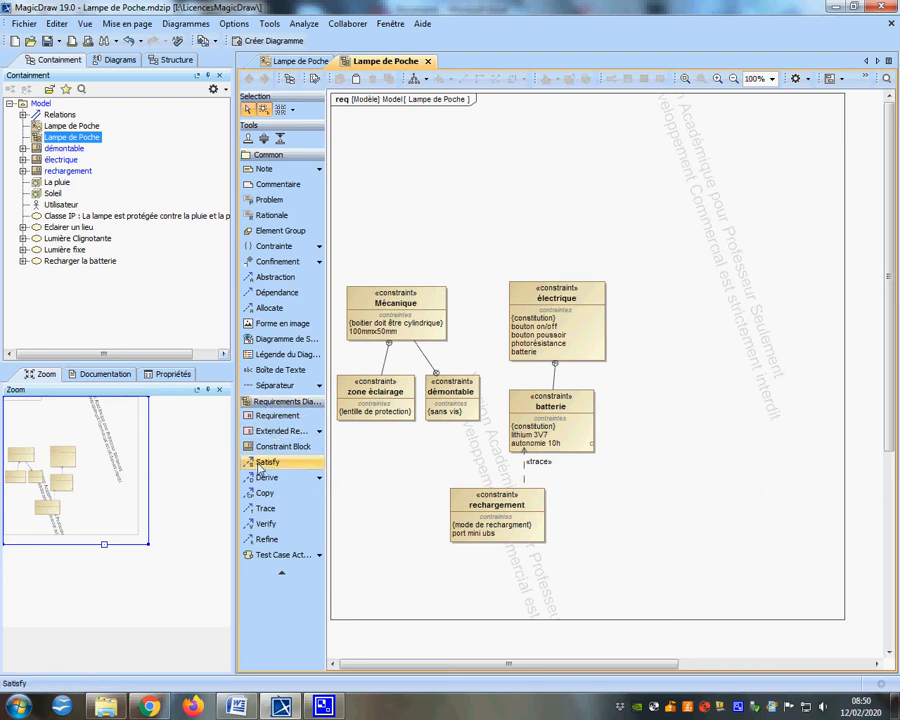
Add a constraint block named "Normes" above the Mécanique block, with "respect des normes" as its constraint
click(285, 446)
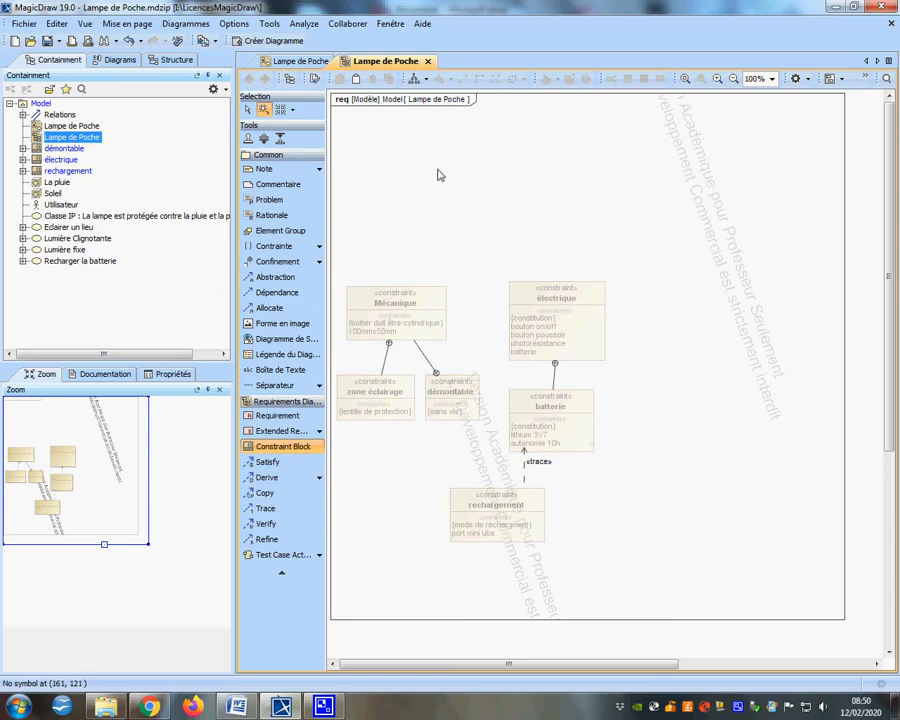
drag(391, 144, 500, 228)
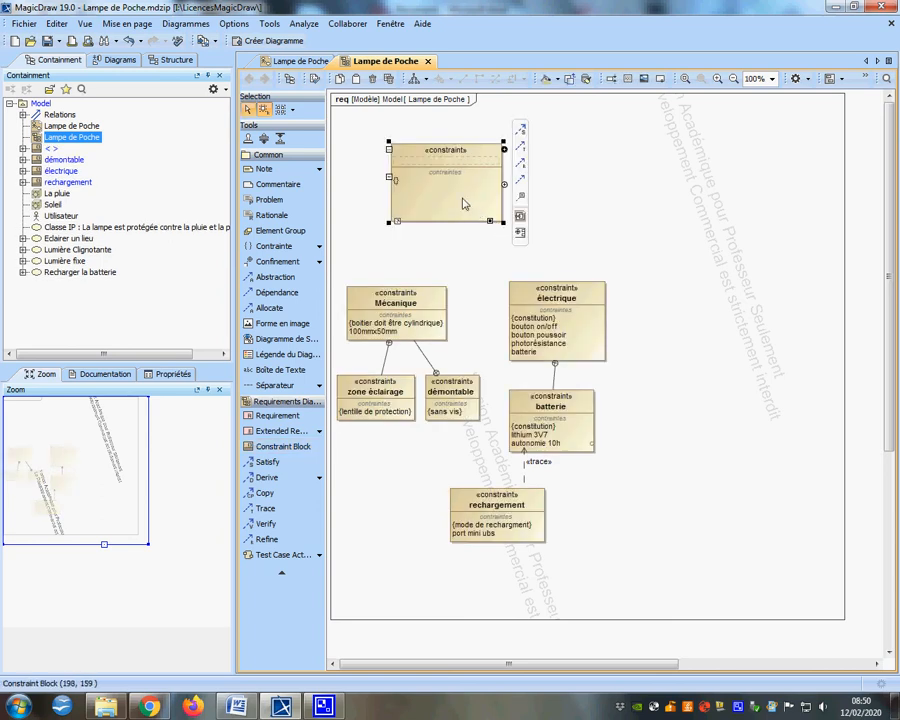
text(B)
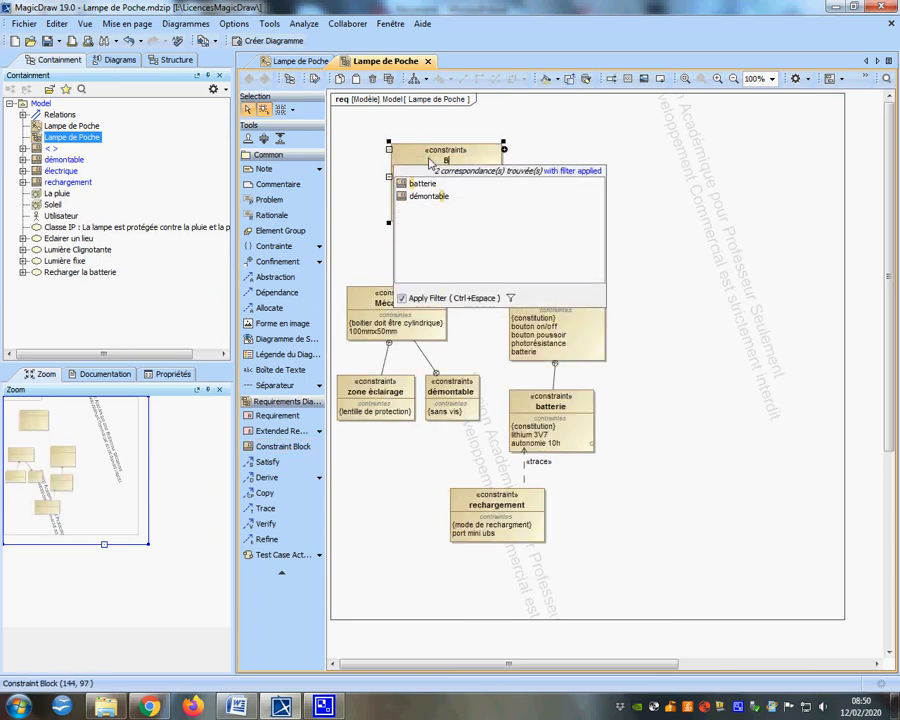
text(ormes)
key(Return)
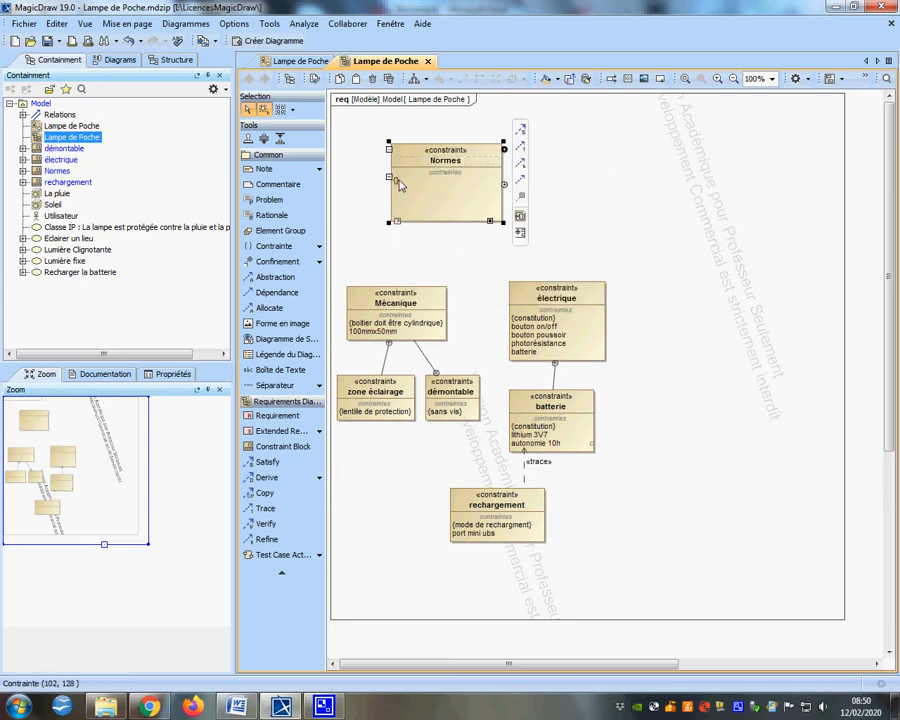
click(398, 181)
key(Escape)
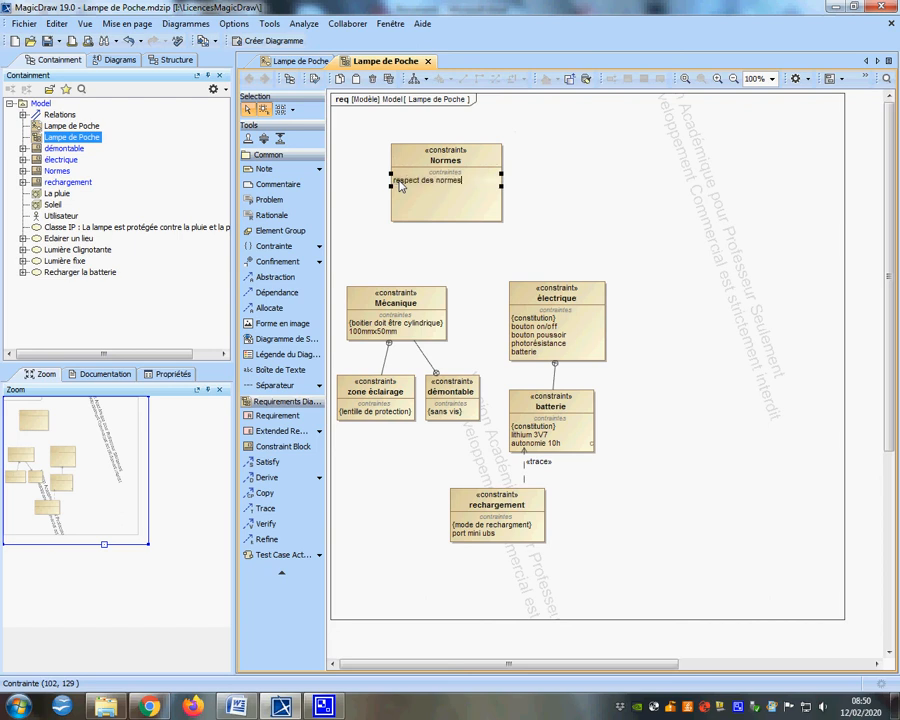
key(Return)
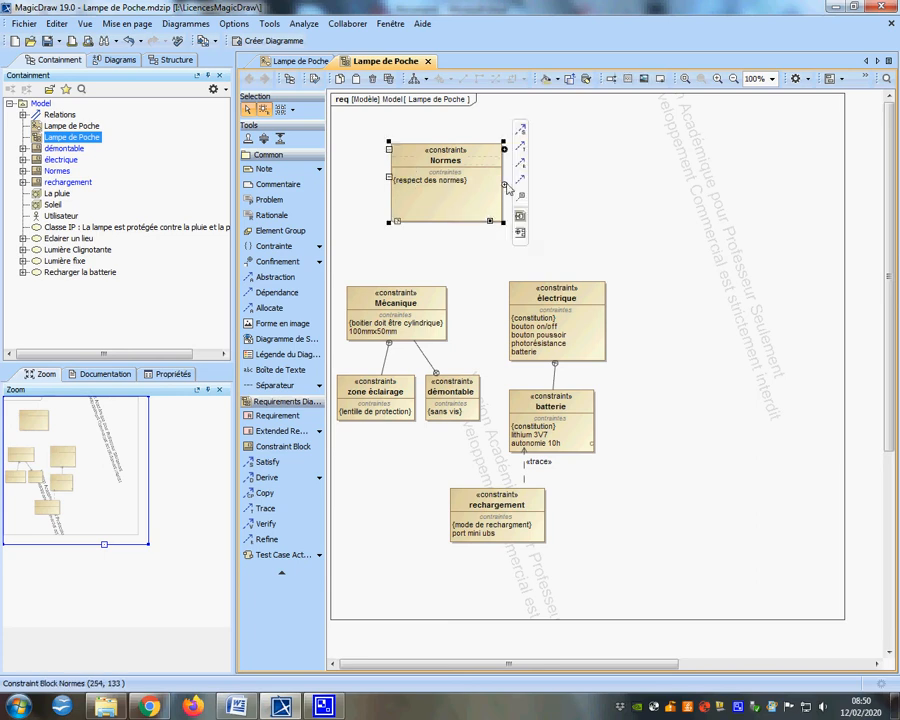
Add the constraint properties "classe IP" and "classe IK" to the Normes block
click(505, 187)
text(classe IP)
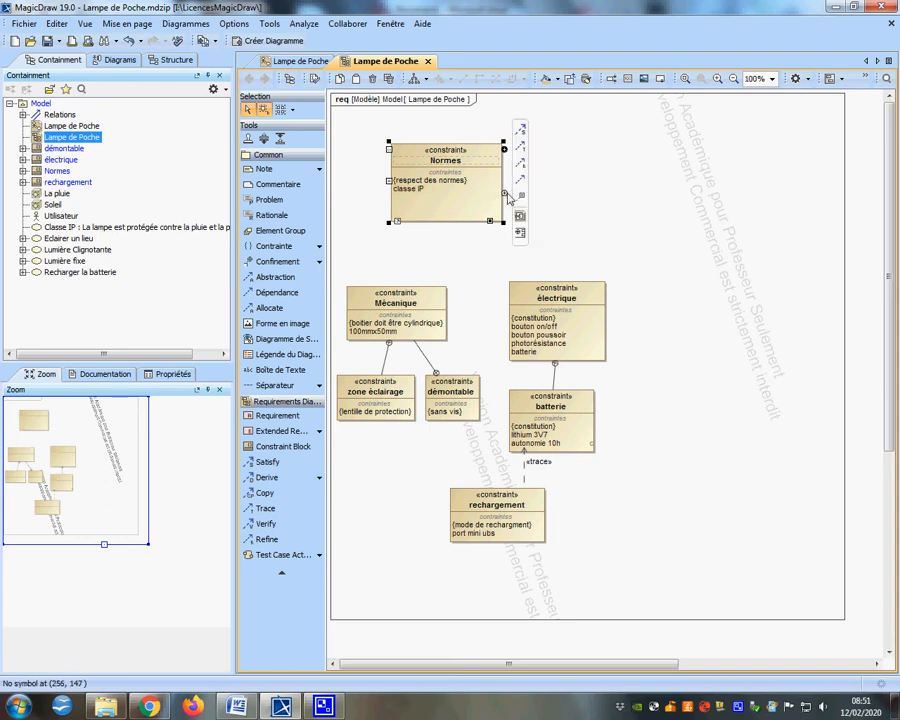
click(505, 202)
click(502, 199)
click(504, 197)
text(classe IK)
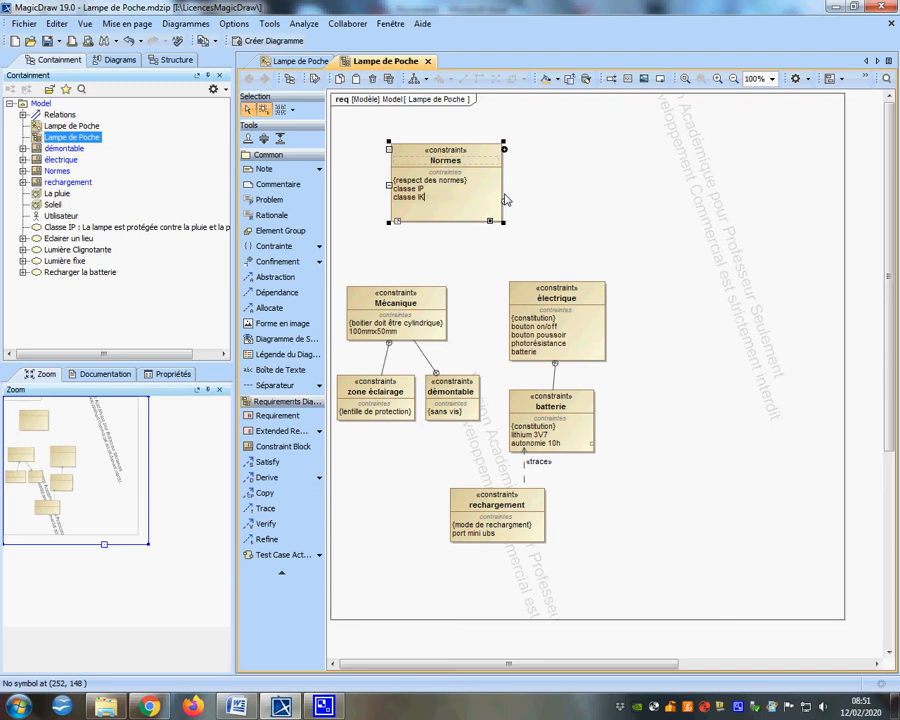
click(506, 223)
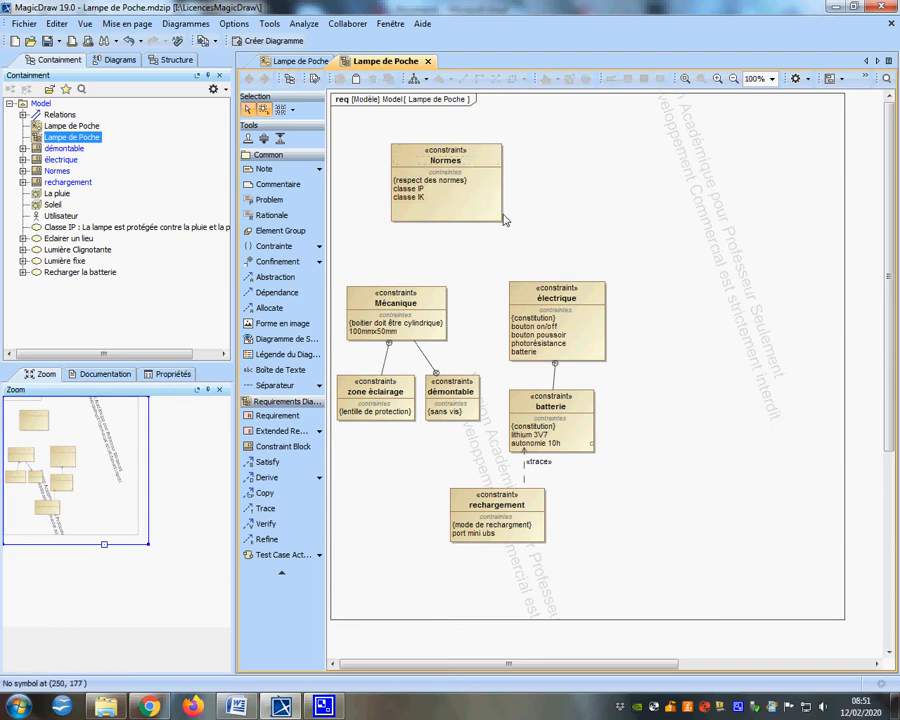
Add the constraint properties "nomes Rohs" and "norme NFC 15-100" to the Normes block and shift the block slightly up and left
click(493, 210)
click(504, 201)
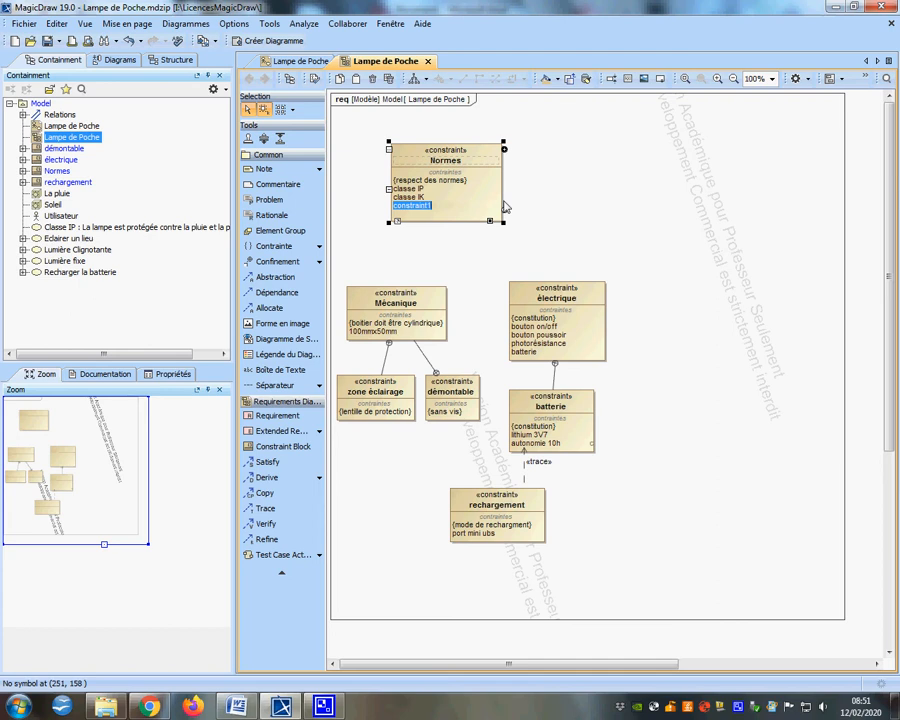
text(nomes Rohs)
click(465, 260)
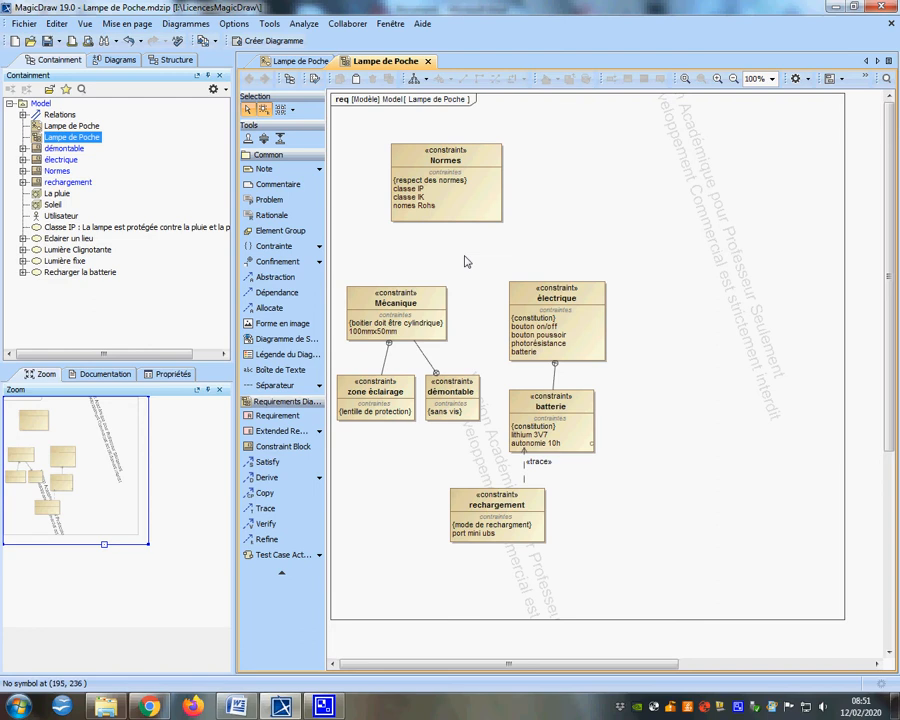
click(472, 212)
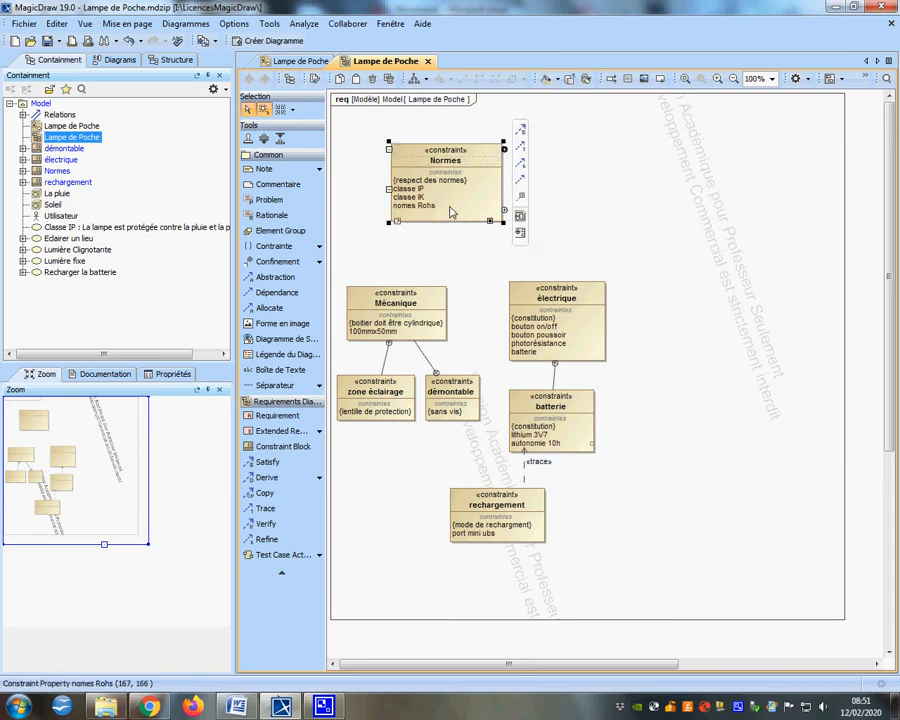
click(504, 211)
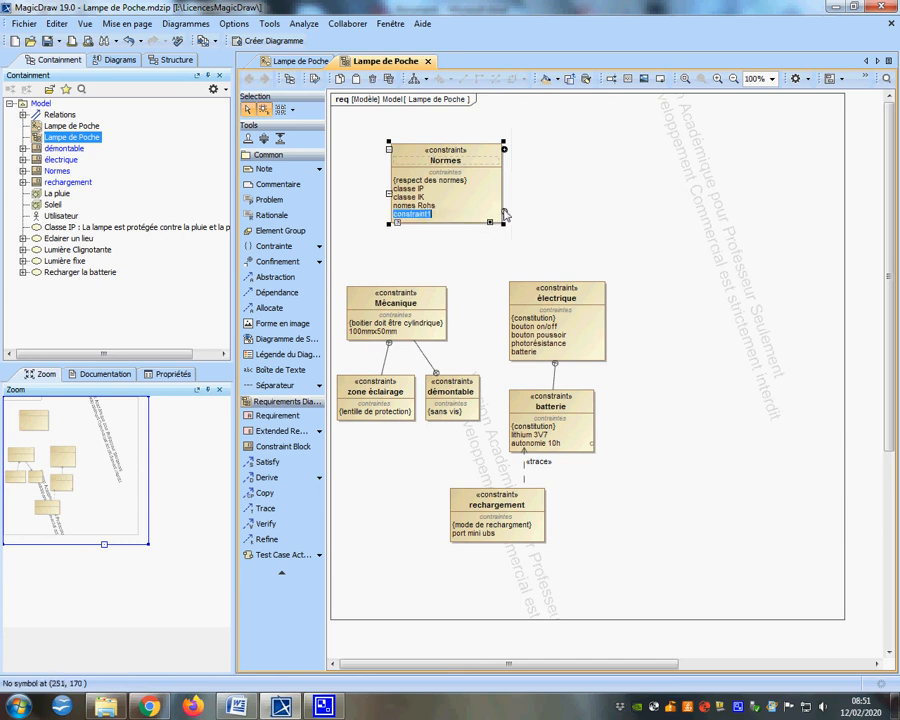
text(norme NFC 15-100)
click(546, 216)
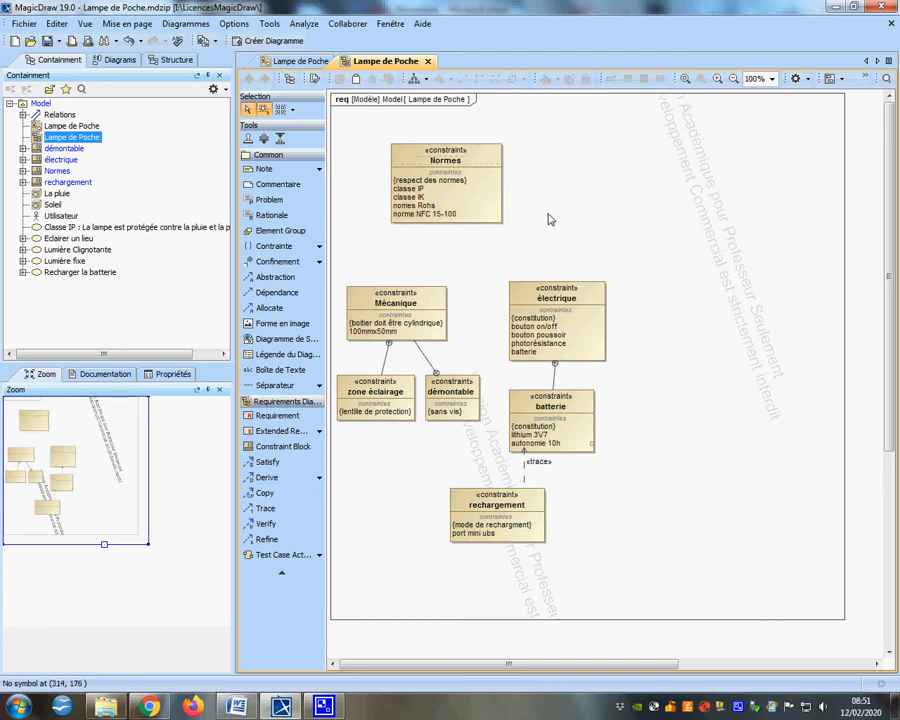
drag(475, 166, 440, 156)
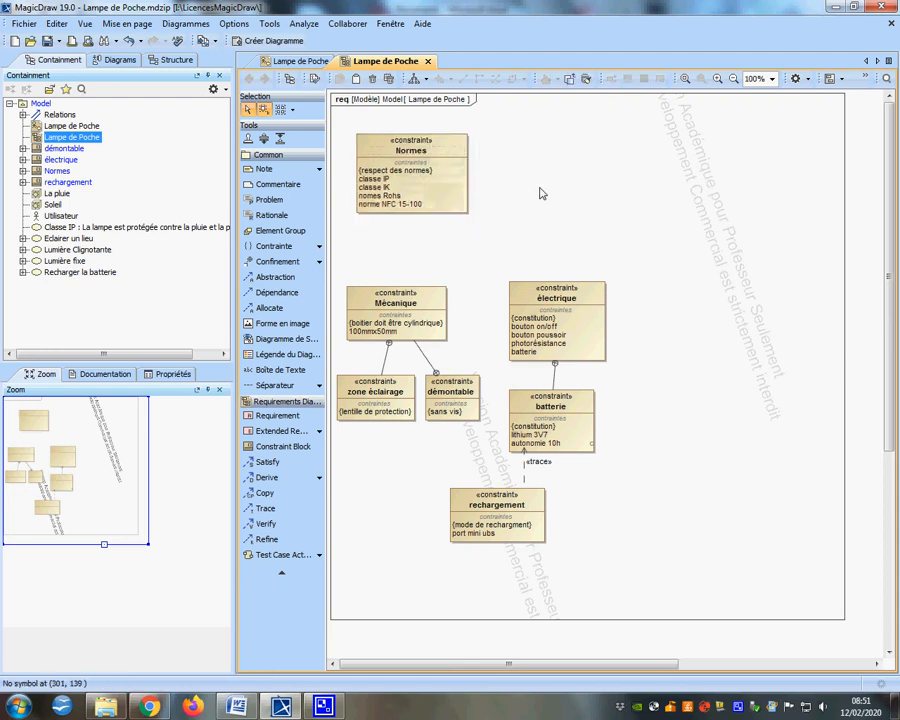
Add a constraint block named "économique" beside the Normes block, above the électrique block
click(275, 448)
drag(504, 139, 607, 215)
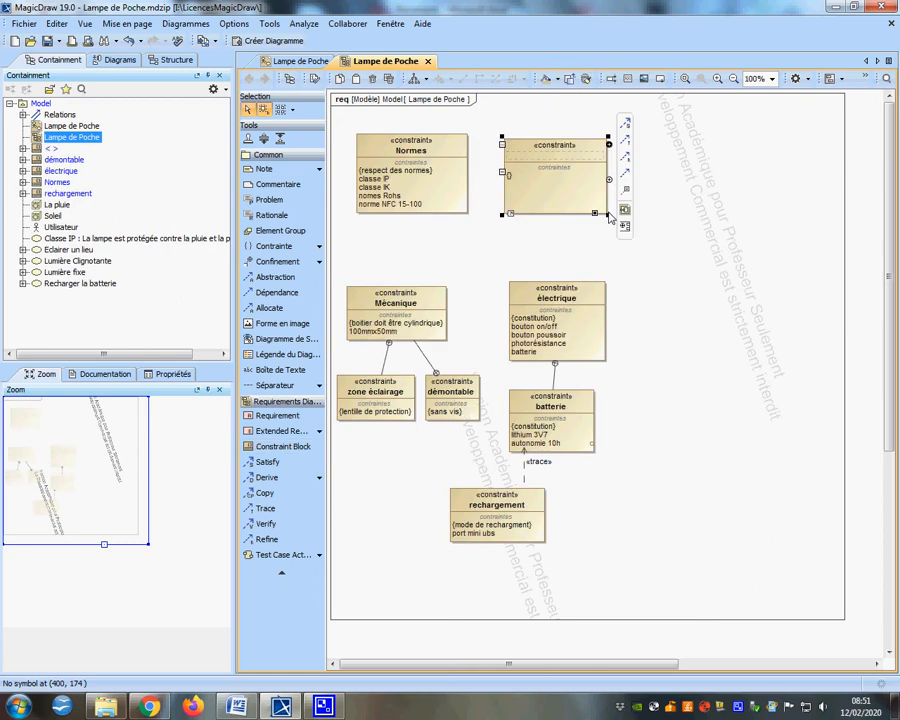
text(économique)
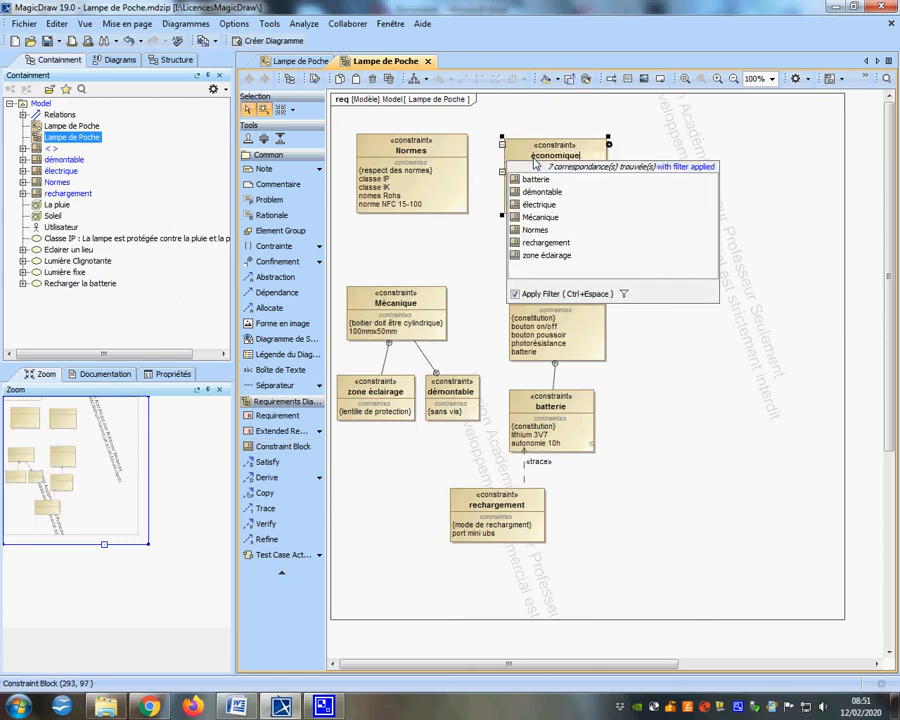
key(Return)
click(673, 257)
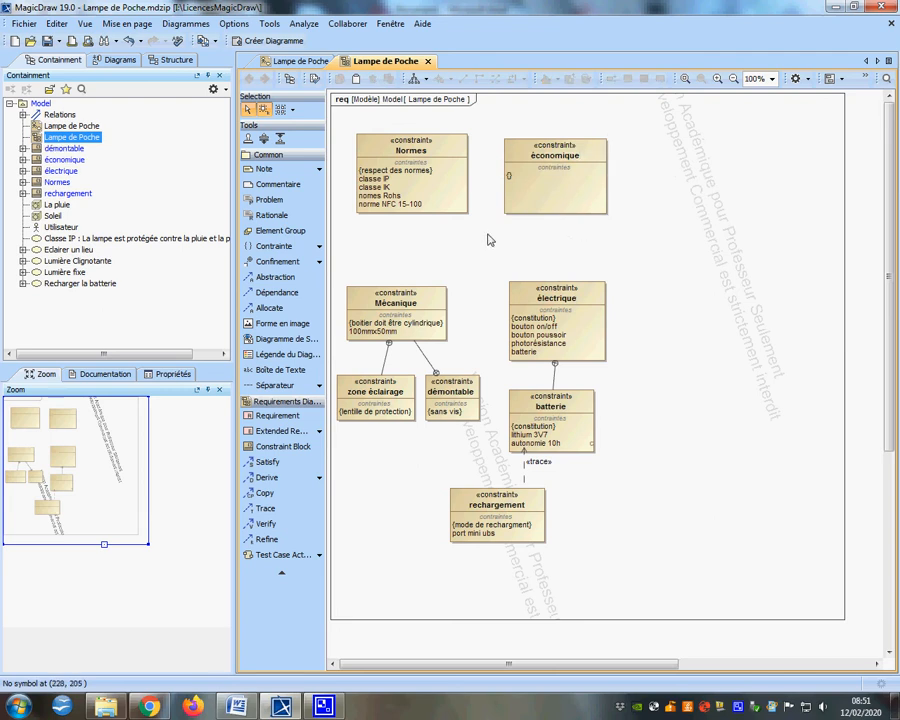
Fill in the économique block's empty constraint with "cout" and add the constraint property "moins de 20 euros"
click(509, 178)
click(509, 177)
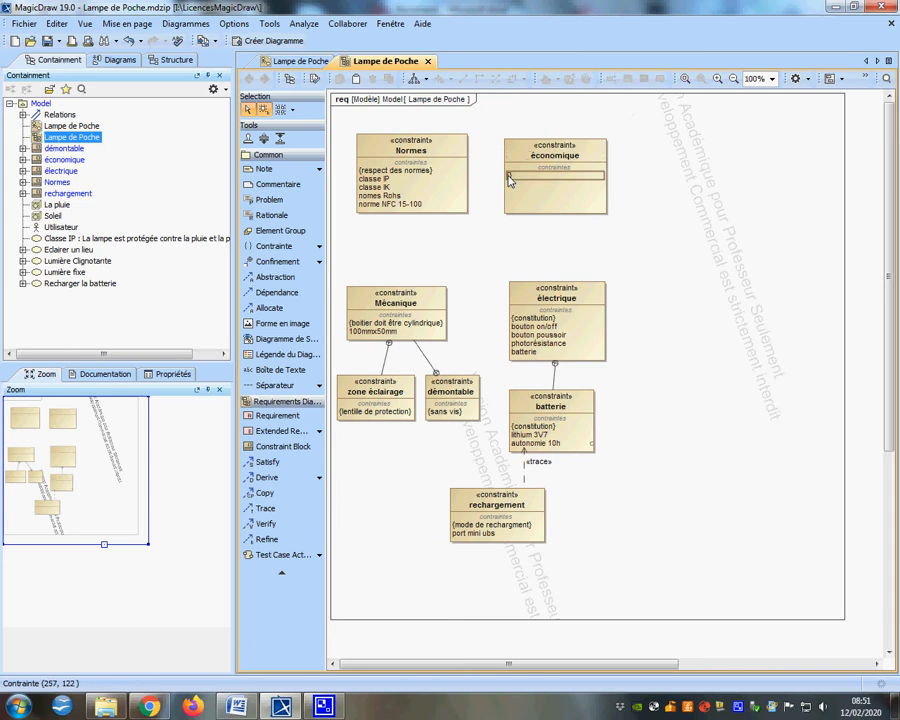
click(509, 178)
text(cout)
click(522, 246)
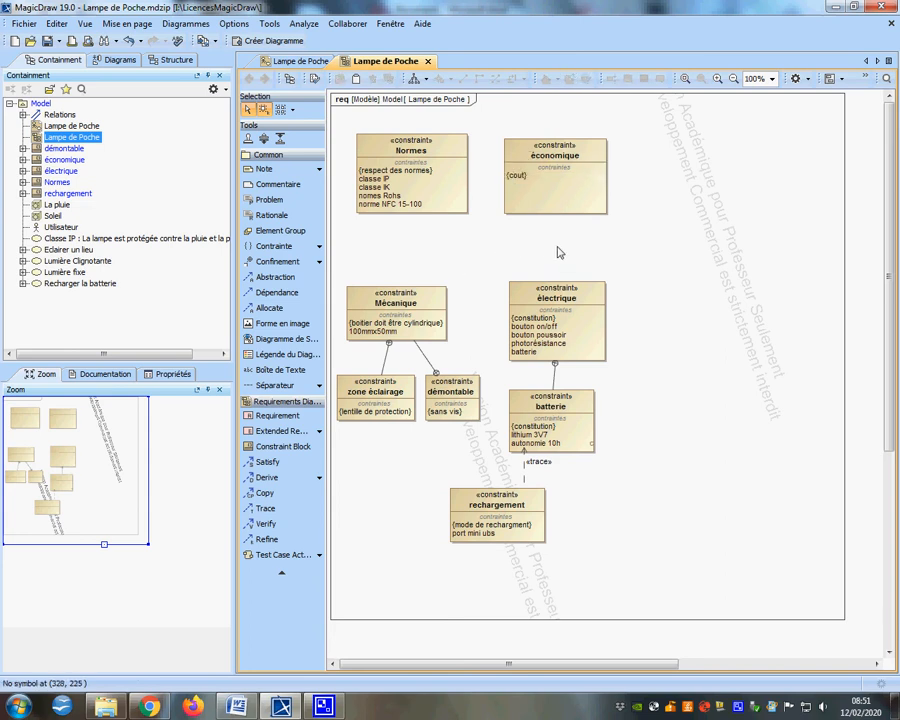
click(592, 199)
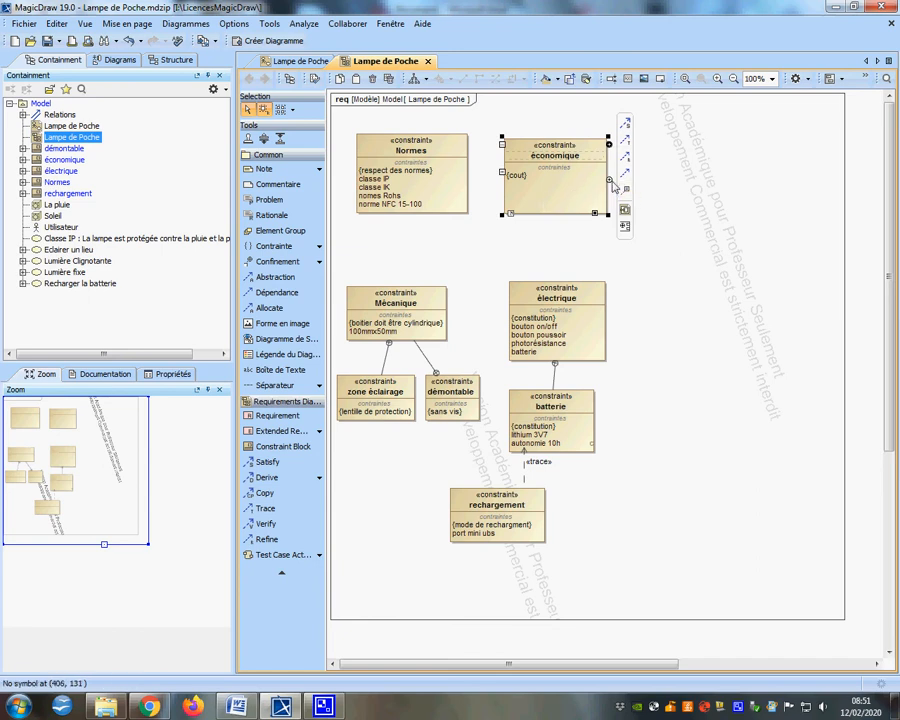
click(608, 181)
text(m)
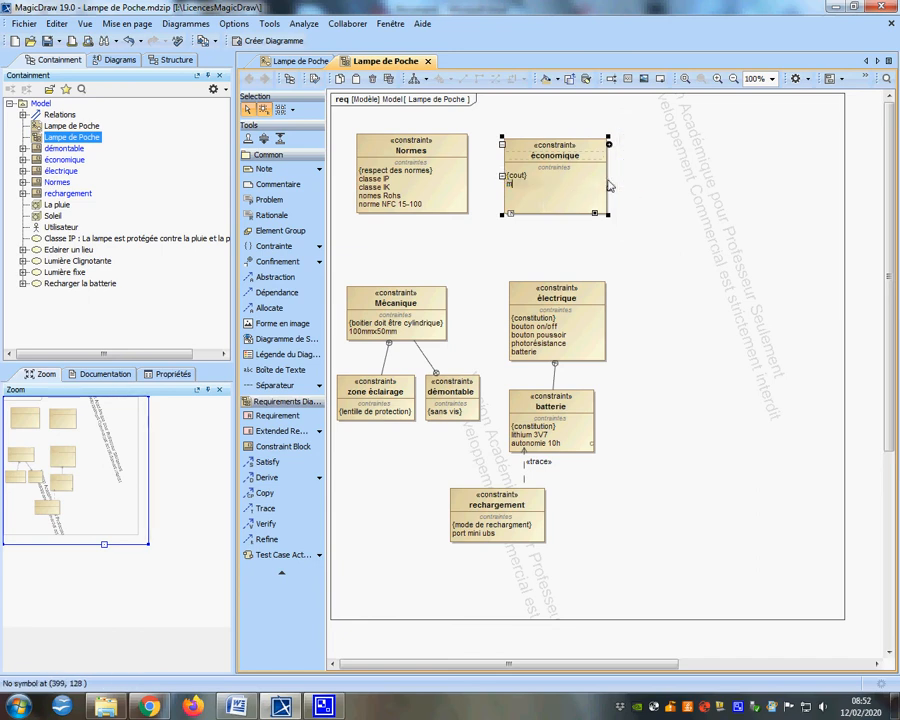
text(oins de 20 euros)
click(627, 268)
Add a constraint block named "Social" to the right of the économique block
click(283, 446)
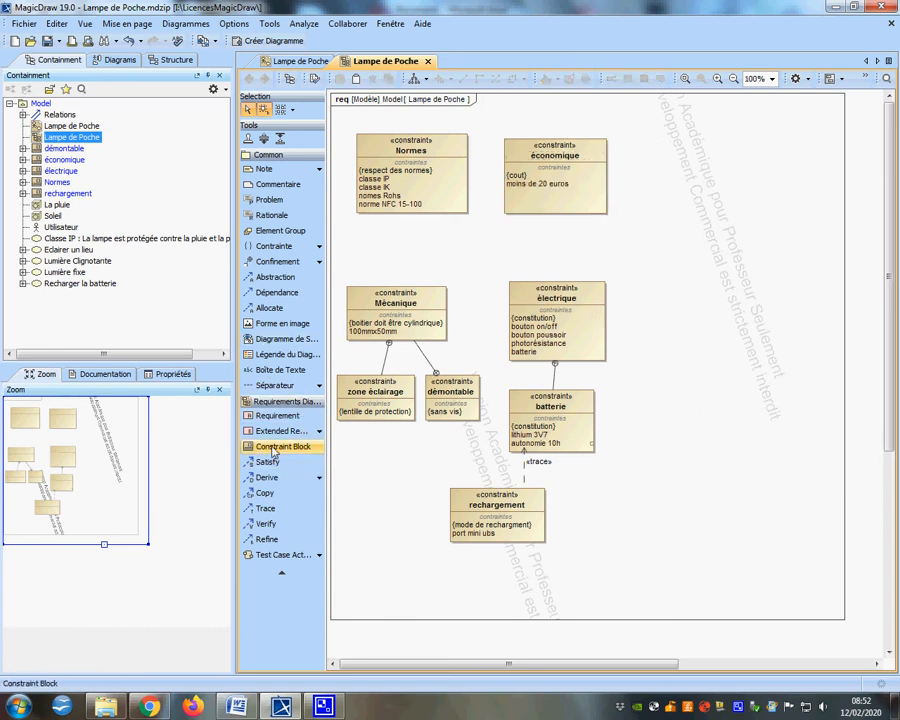
drag(628, 140, 737, 217)
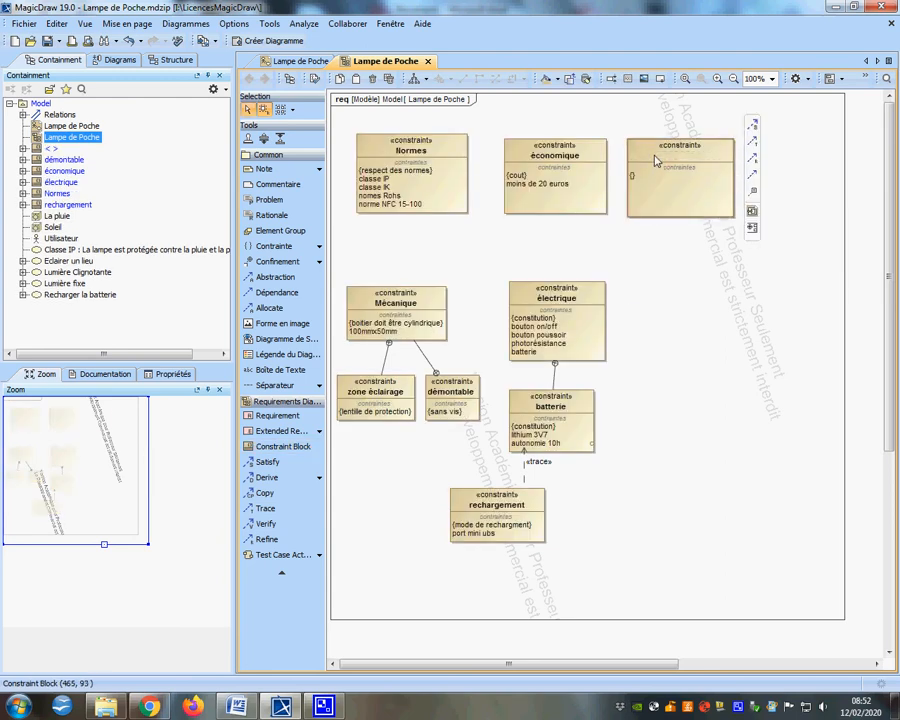
text(Sociale)
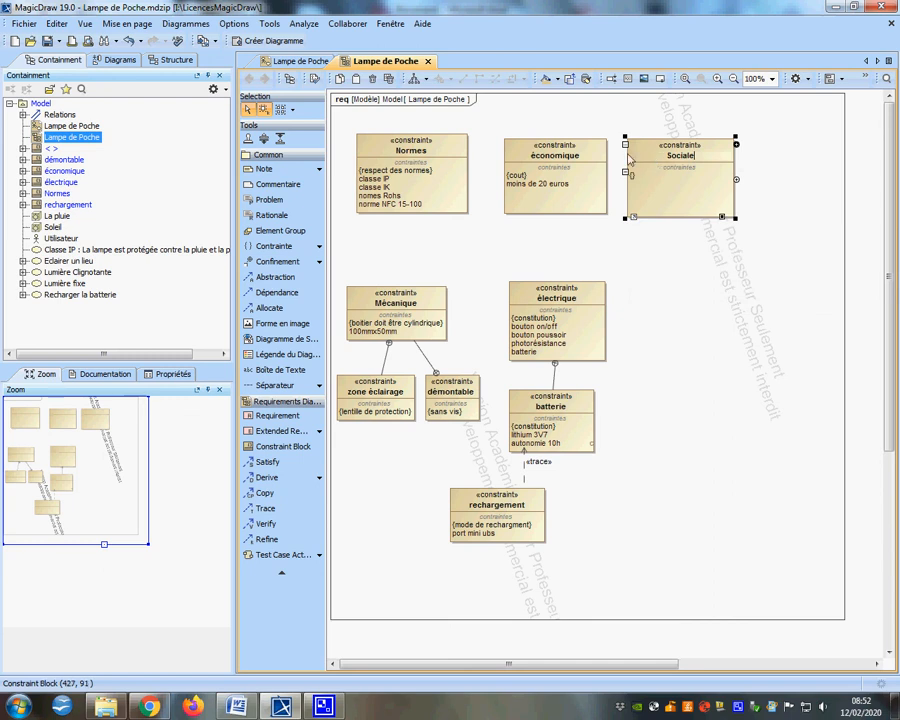
key(BackSpace)
click(722, 276)
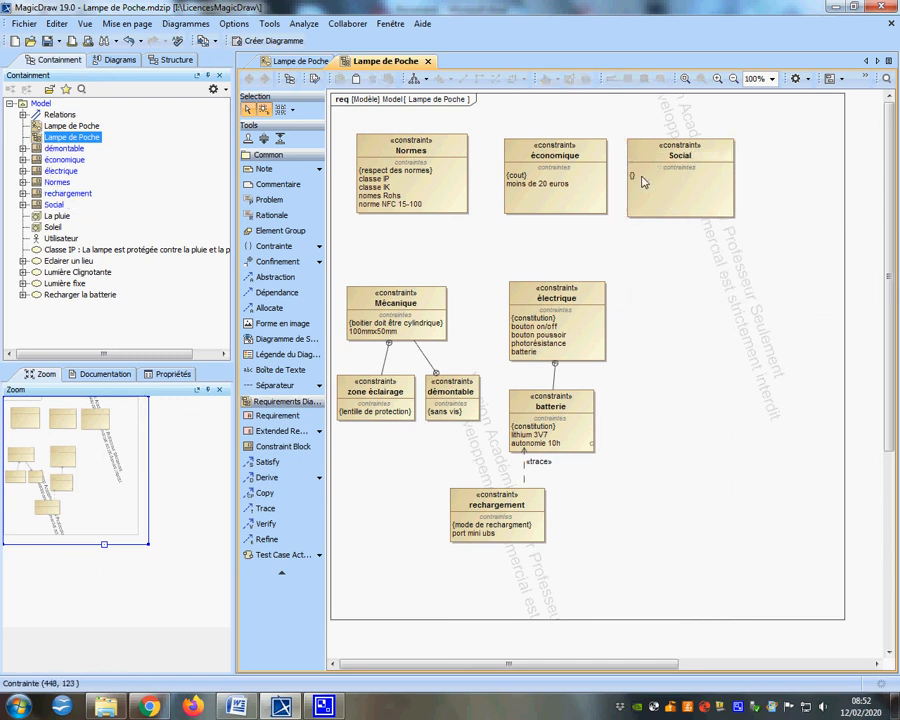
Fill in the Social block's empty constraint with "utilisation" and add the constraint property "adapté aux personne handicapé"
click(683, 183)
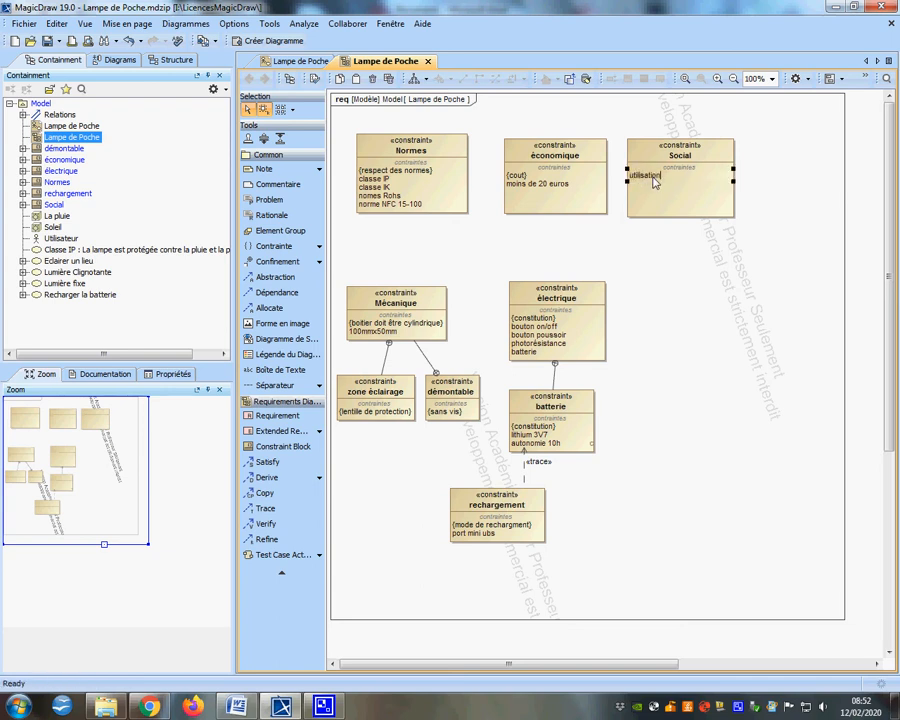
click(704, 252)
click(700, 206)
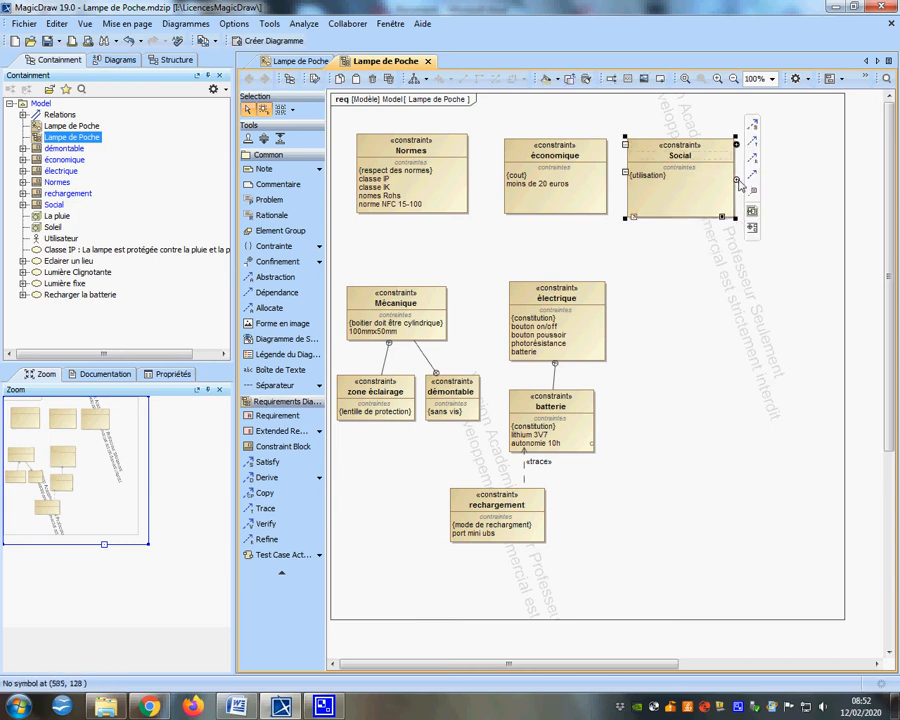
click(738, 182)
text(adapté aux personne handicapé)
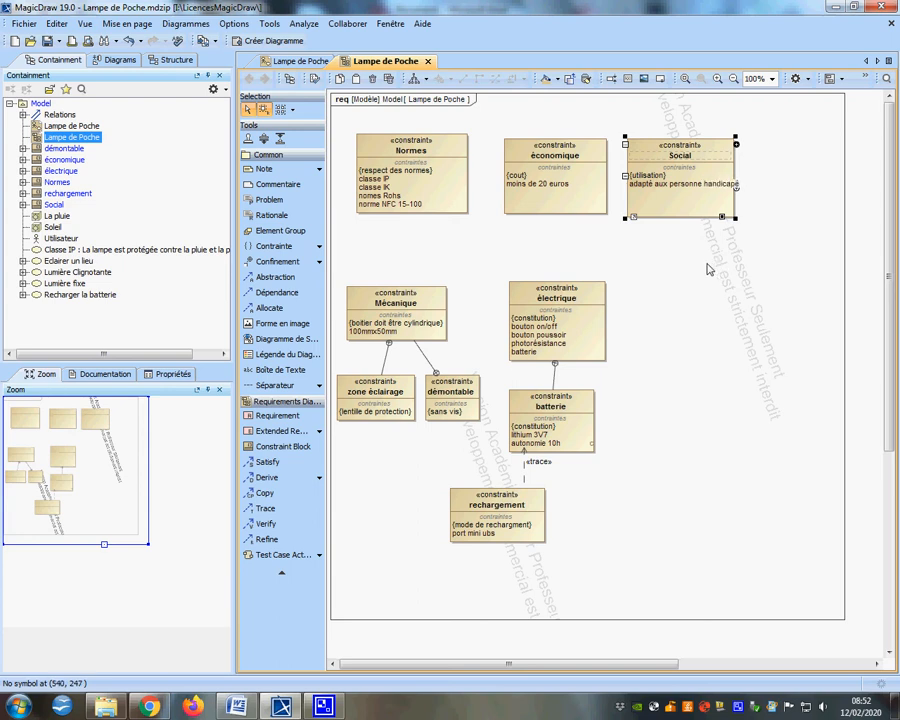
click(707, 269)
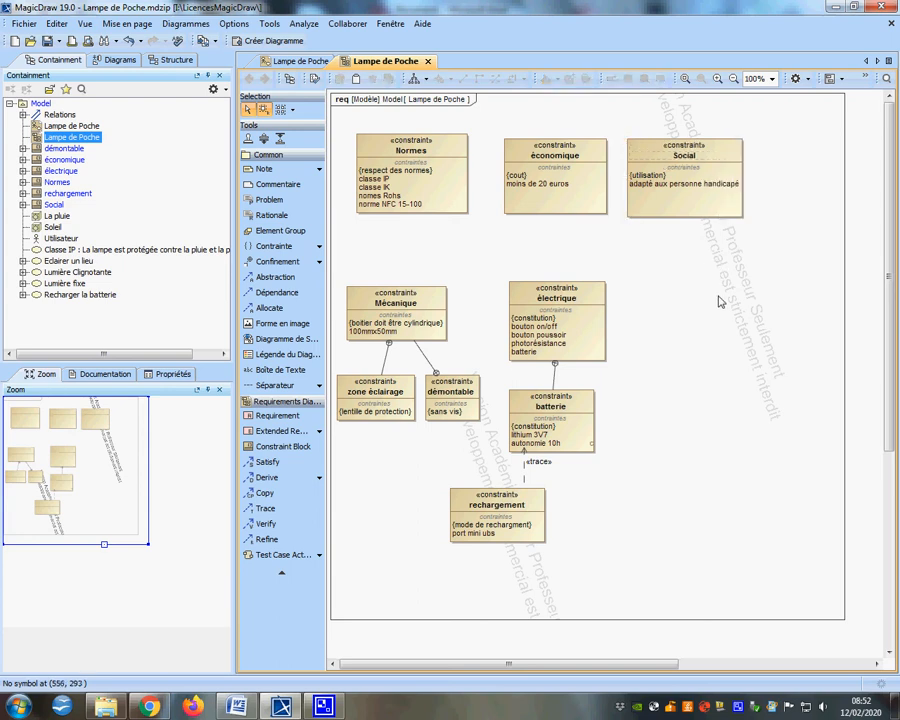
Correct the Social block's constraint property to the plural "adapté aux personnes handicapés"
click(703, 193)
click(704, 193)
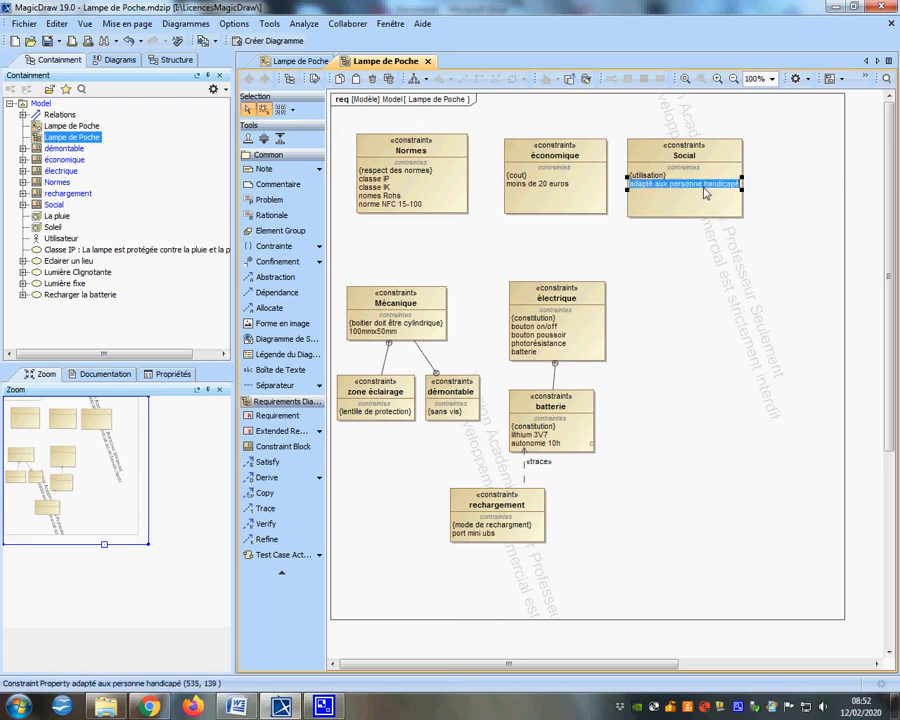
click(710, 189)
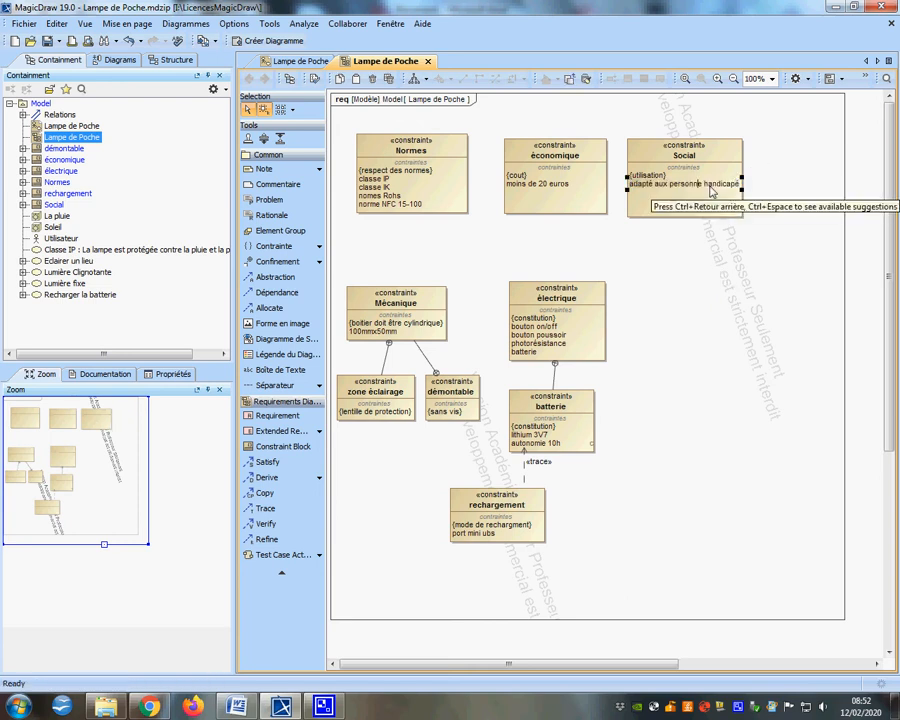
text(s)
click(704, 292)
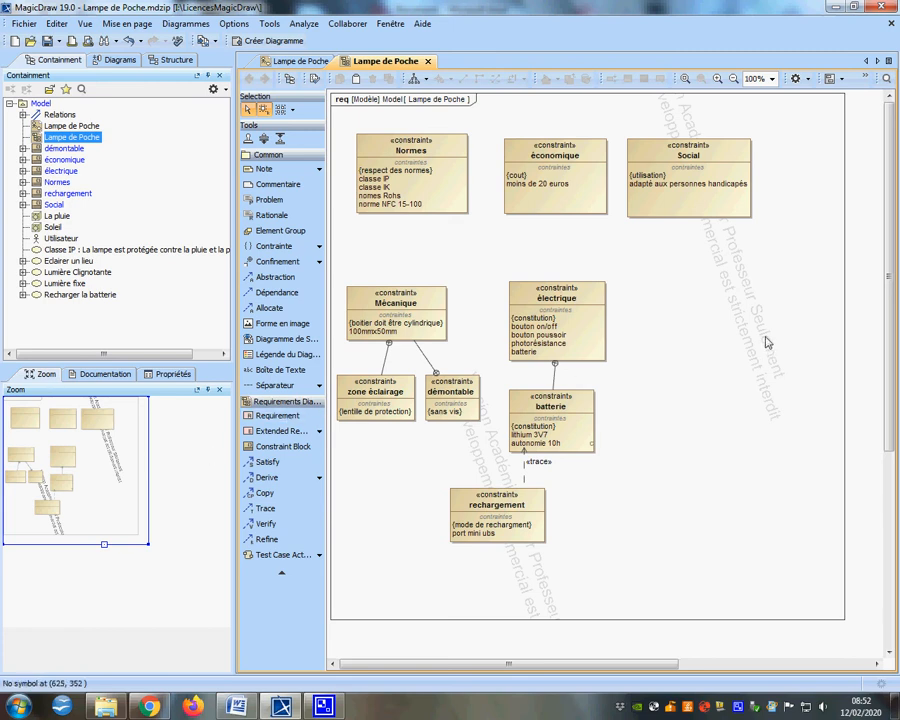
Add a constraint block named "esthétique" below the Social block and align it with the top of the électrique block
drag(640, 282, 743, 365)
click(282, 446)
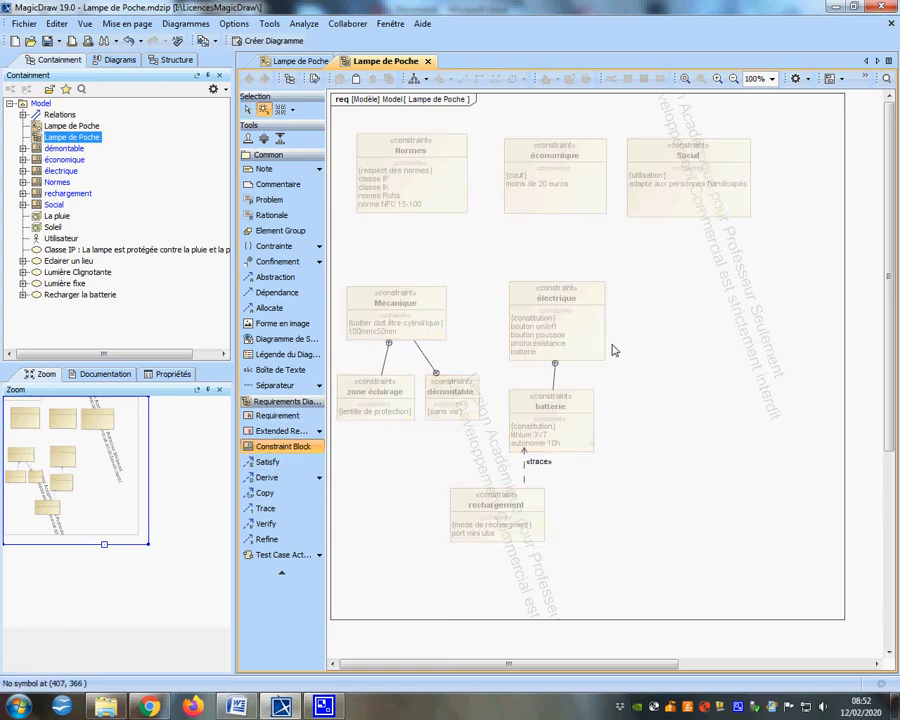
drag(640, 295, 701, 358)
drag(740, 368, 740, 365)
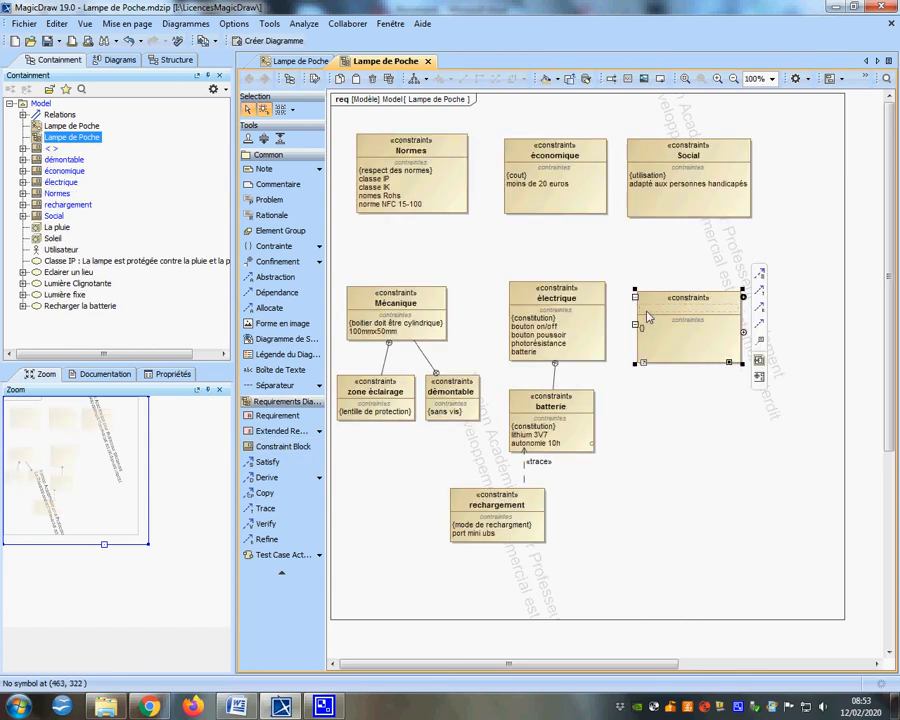
text(e)
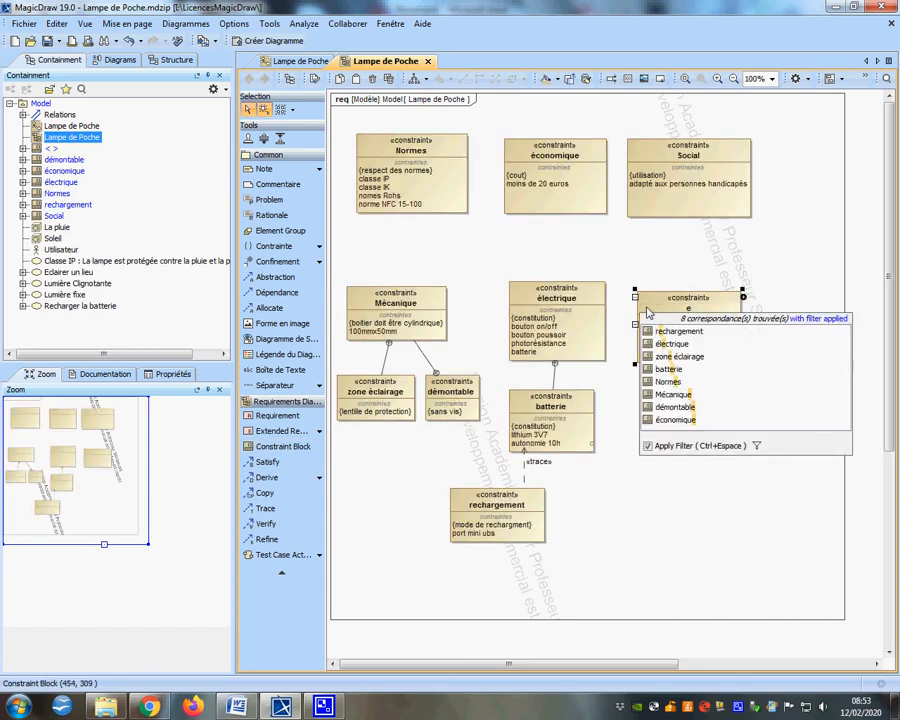
text(sth)
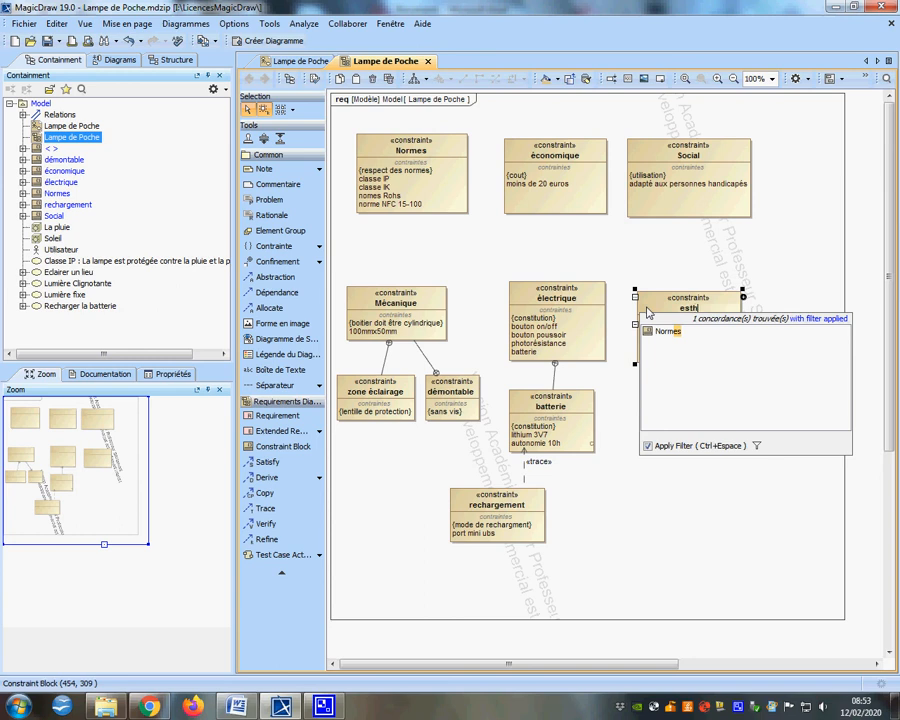
text(étoq)
key(BackSpace)
text(iq)
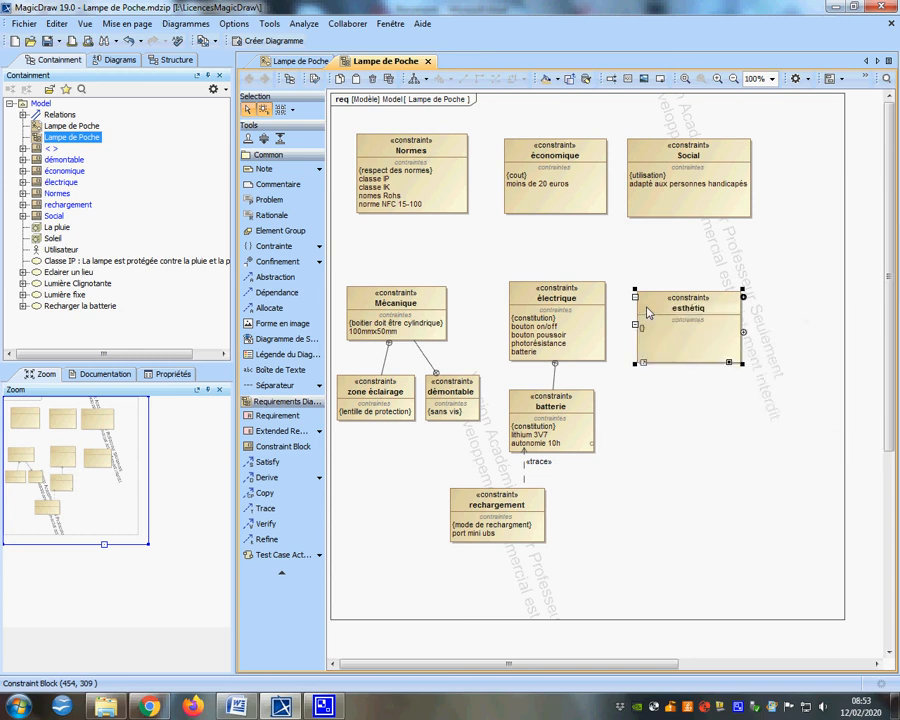
text(que)
click(659, 411)
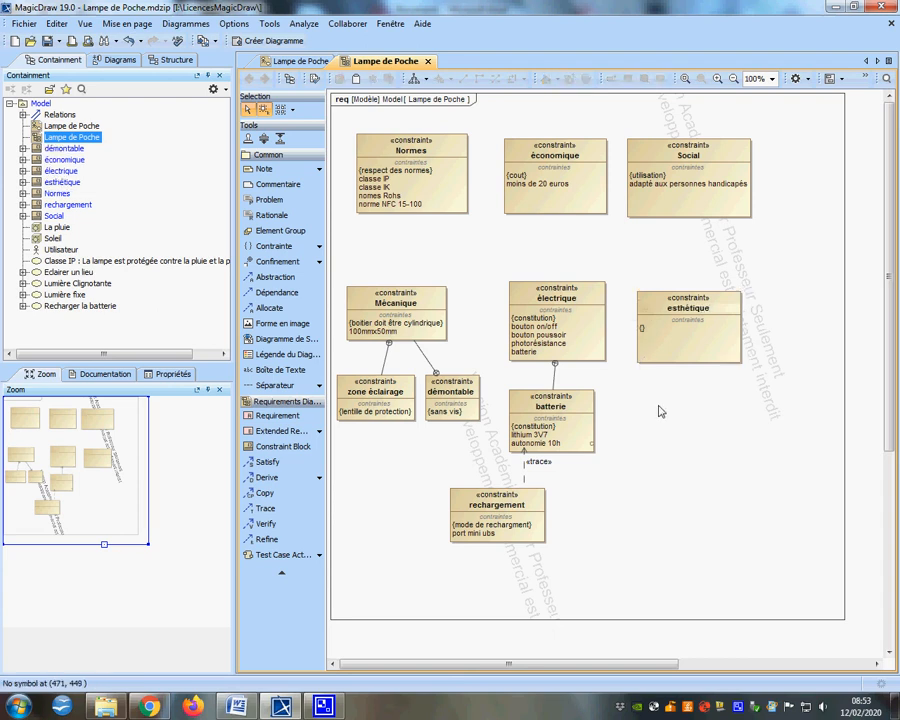
mouse_move(654, 300)
mouse_down()
mouse_move(658, 280)
mouse_move(658, 290)
mouse_up()
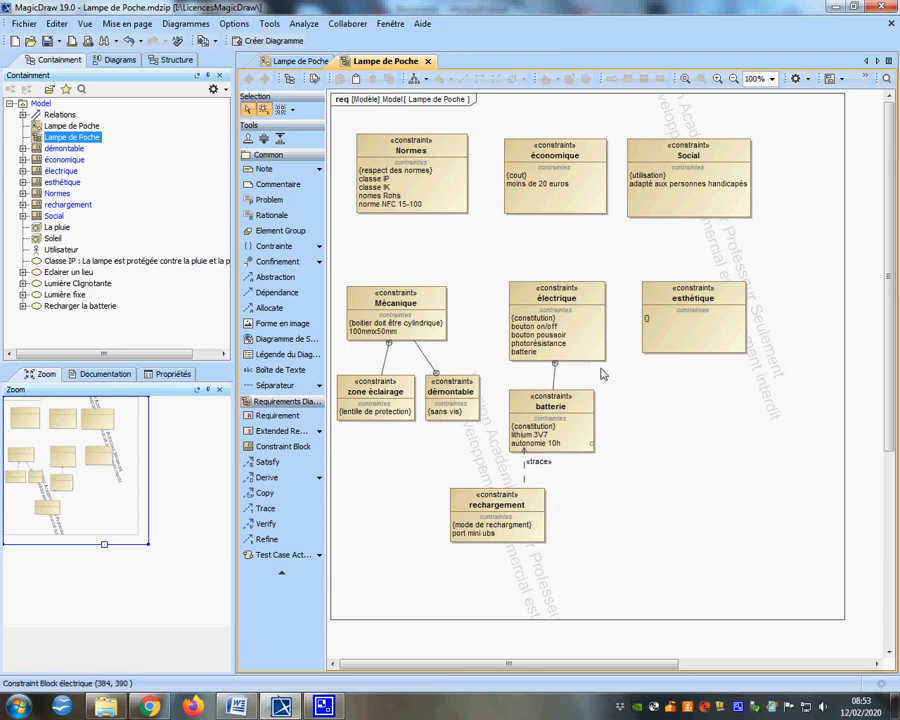
Add a new constraint block to the right of the batterie block
click(283, 446)
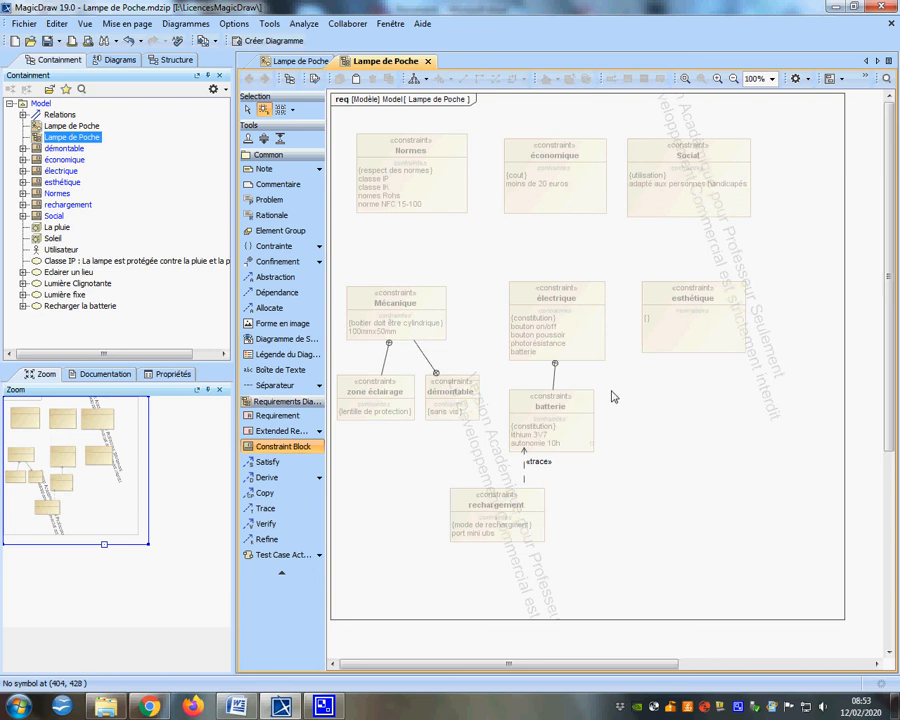
drag(605, 398, 689, 456)
click(625, 407)
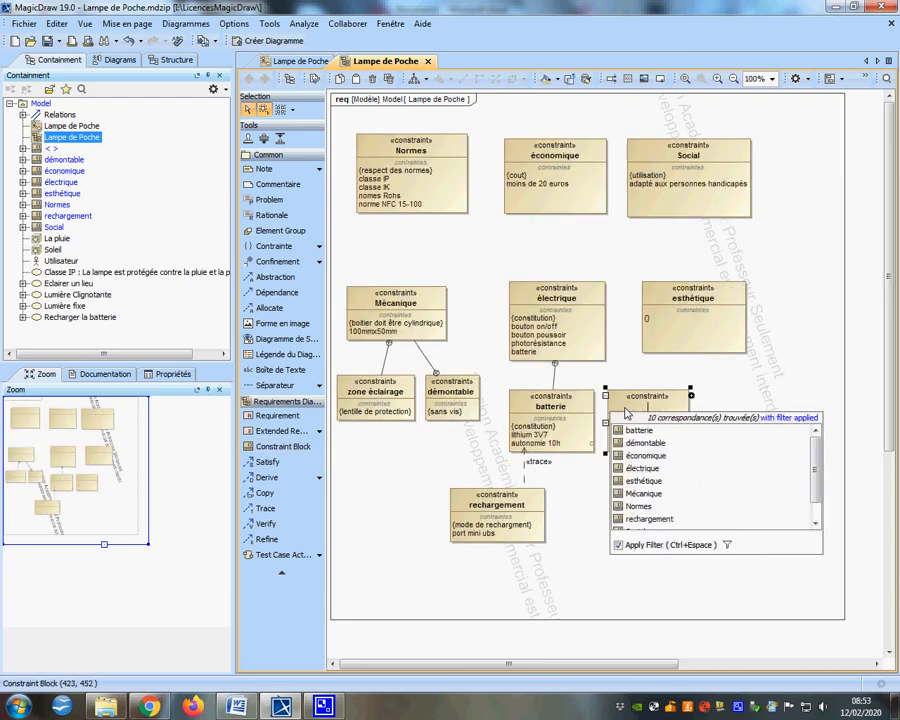
text(d)
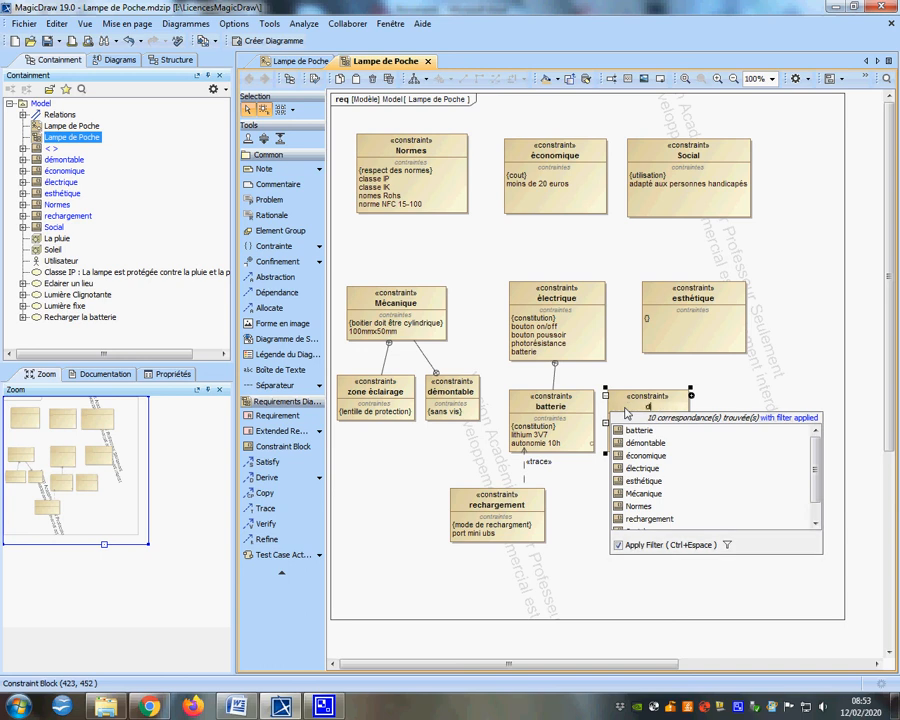
text(étection de l)
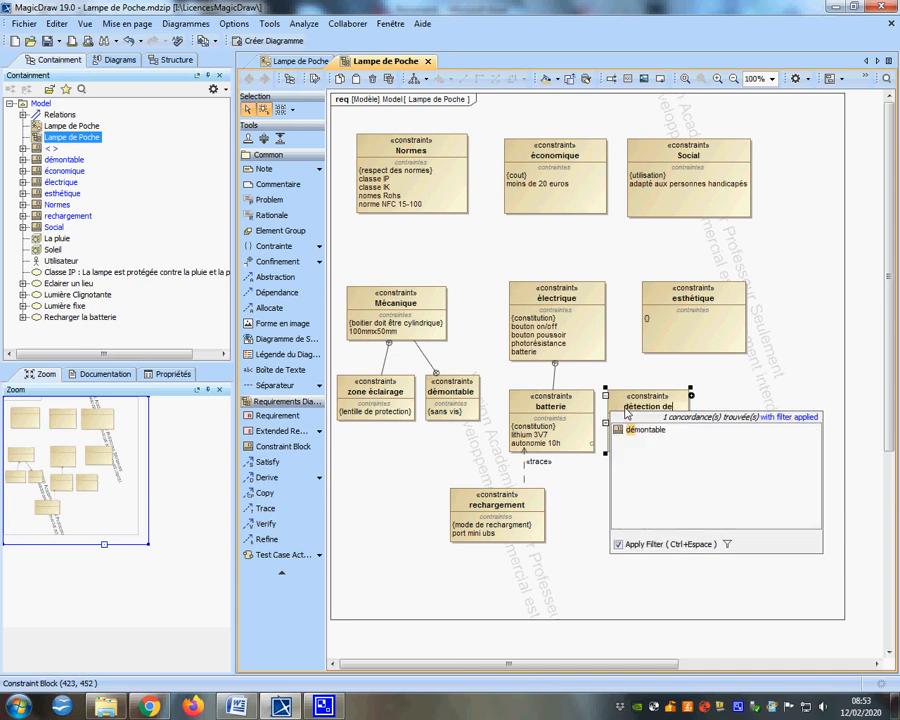
key(BackSpace)
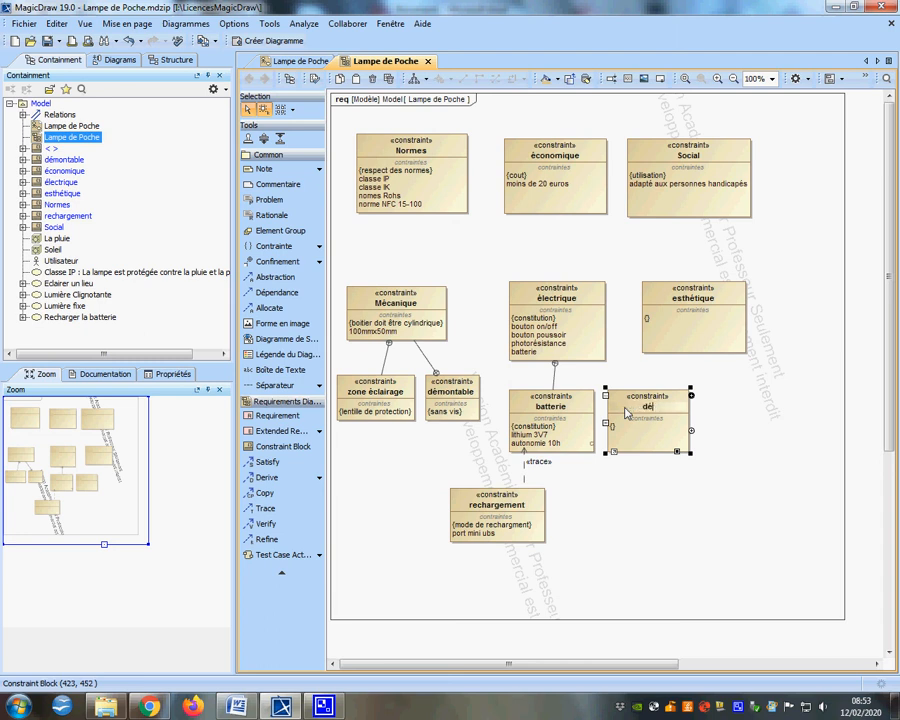
key(BackSpace)
key(BackSpace)
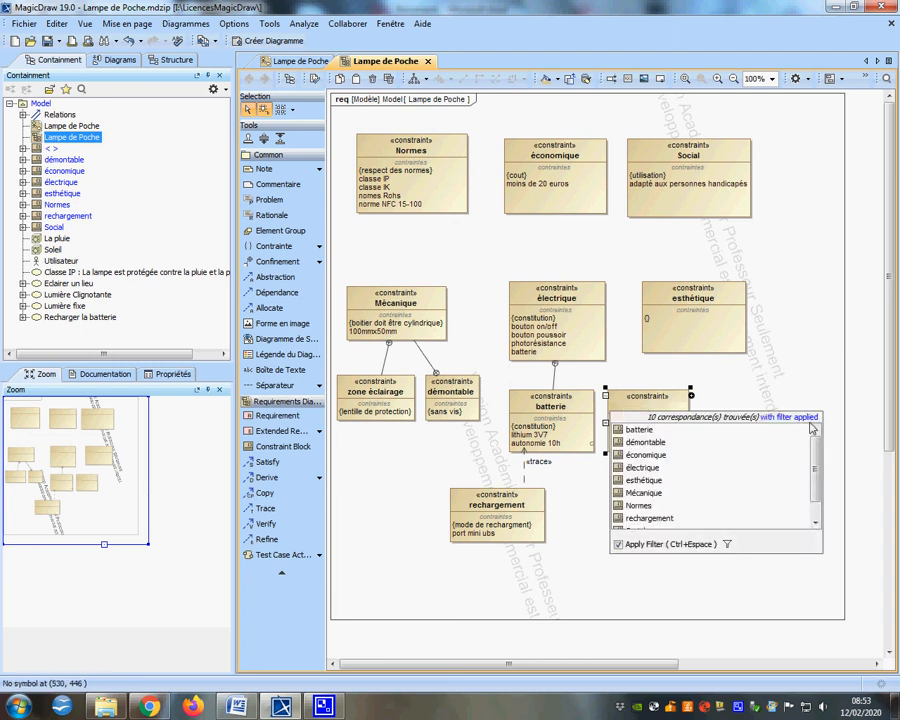
Name the new constraint block beside batterie "extinction automatique"
click(743, 391)
click(614, 416)
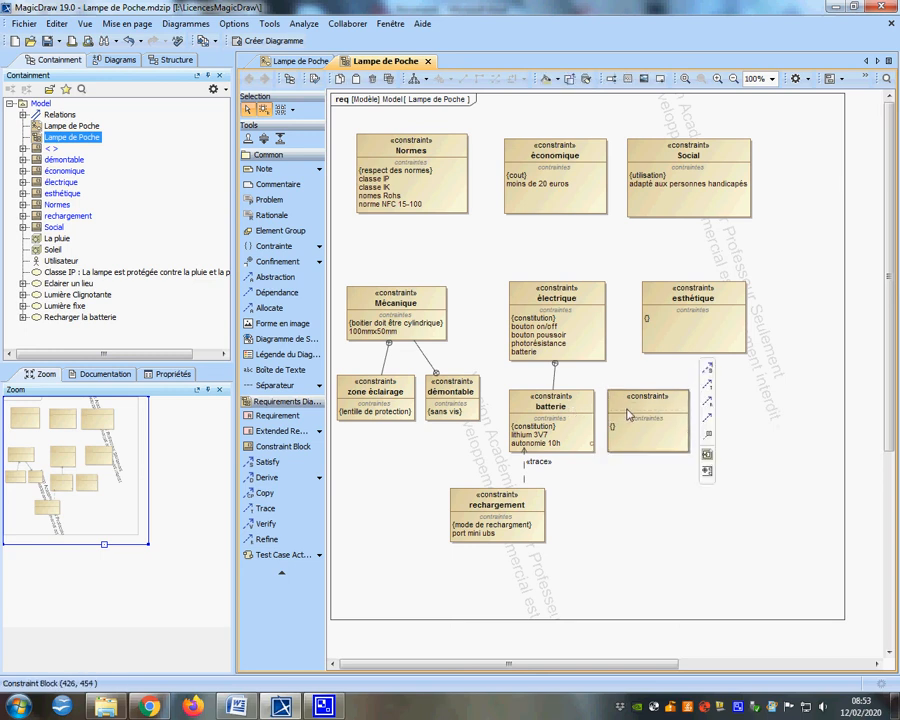
click(622, 408)
text(extinction automatique)
key(Return)
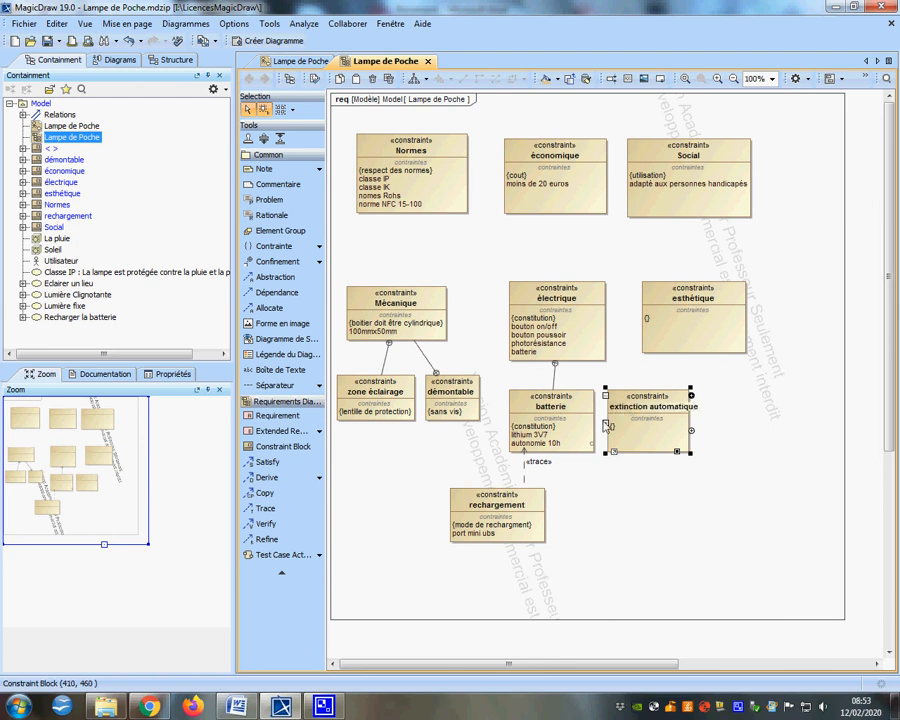
click(612, 480)
Fill in the extinction automatique block's empty constraint with "photorésistance" and add the constraint property "la lampe s'éteint s'il fait jour"
click(671, 433)
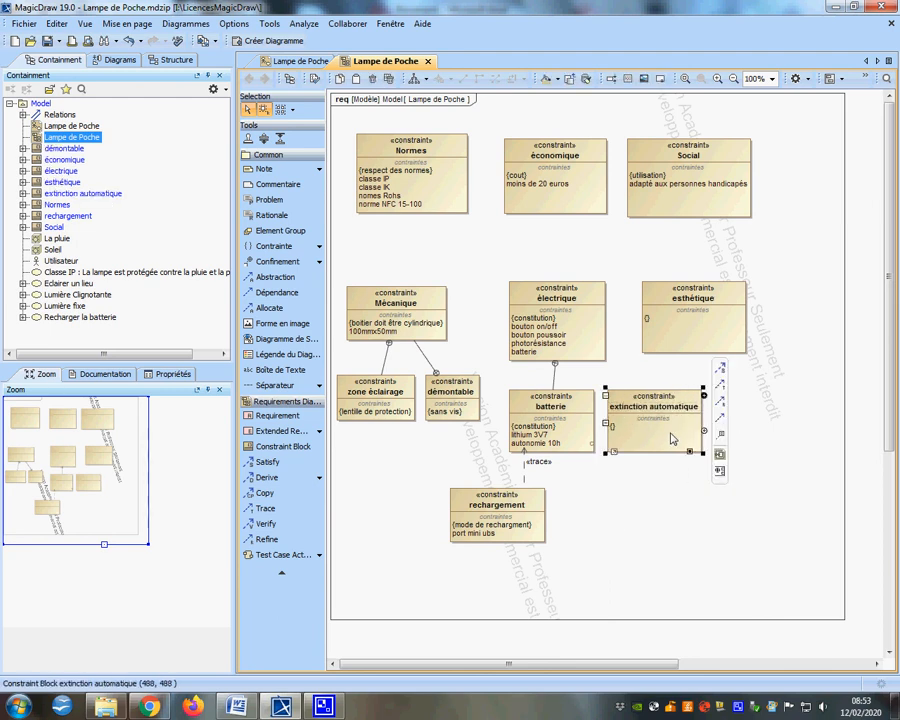
click(614, 429)
click(615, 428)
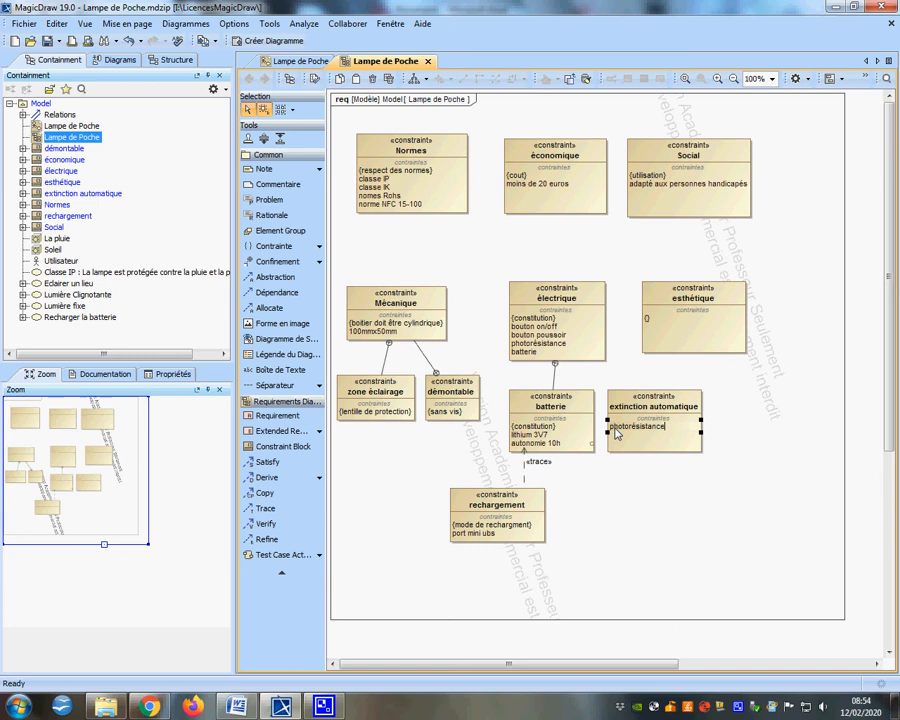
click(630, 525)
click(662, 447)
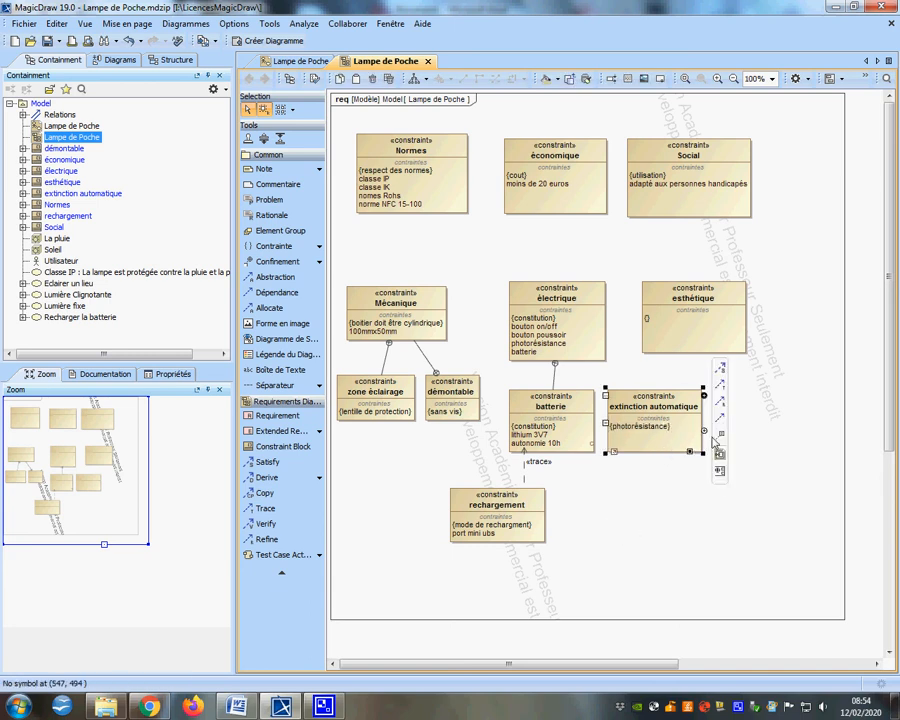
click(718, 436)
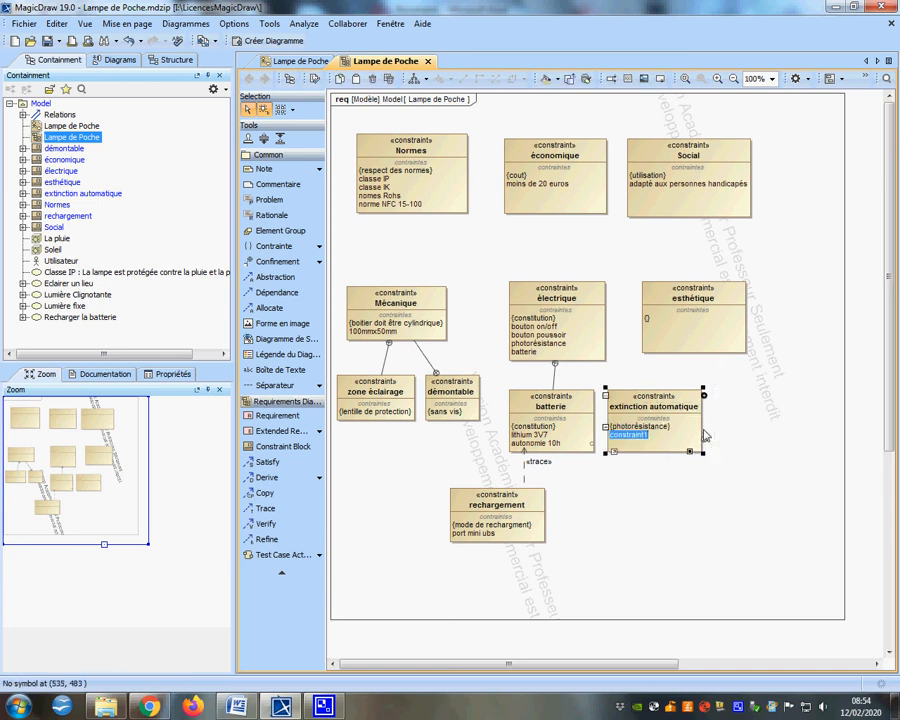
key(BackSpace)
click(620, 502)
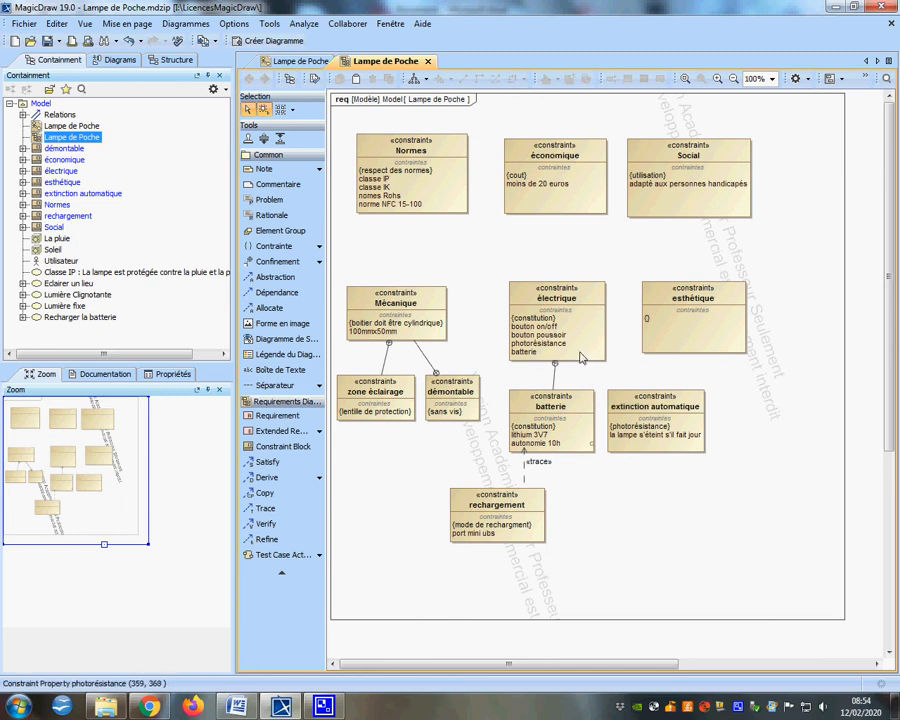
Link the extinction automatique block to the électrique block with a containment relation
click(619, 394)
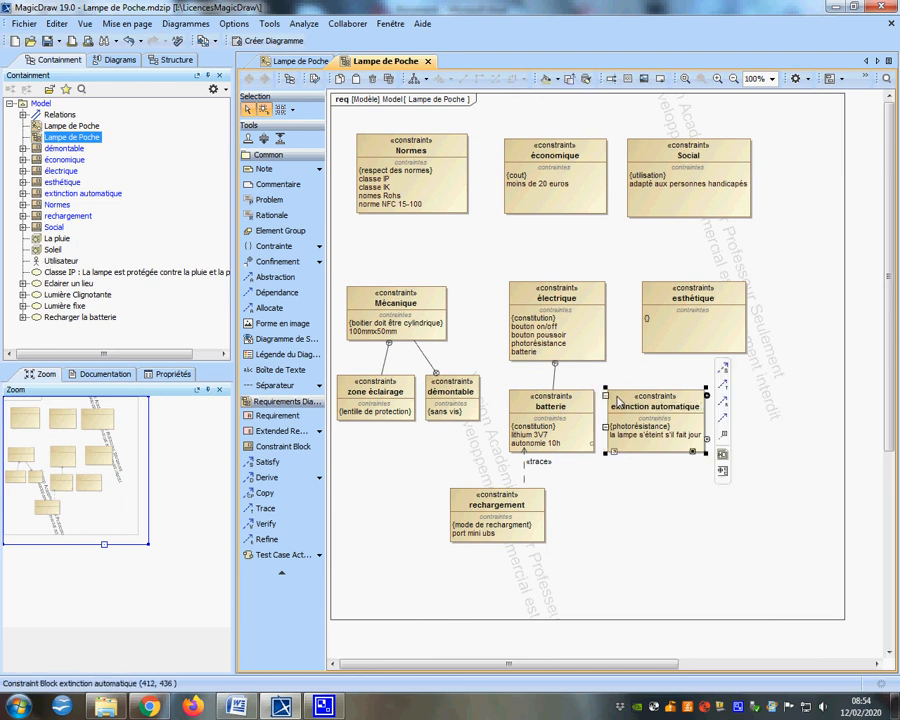
click(625, 506)
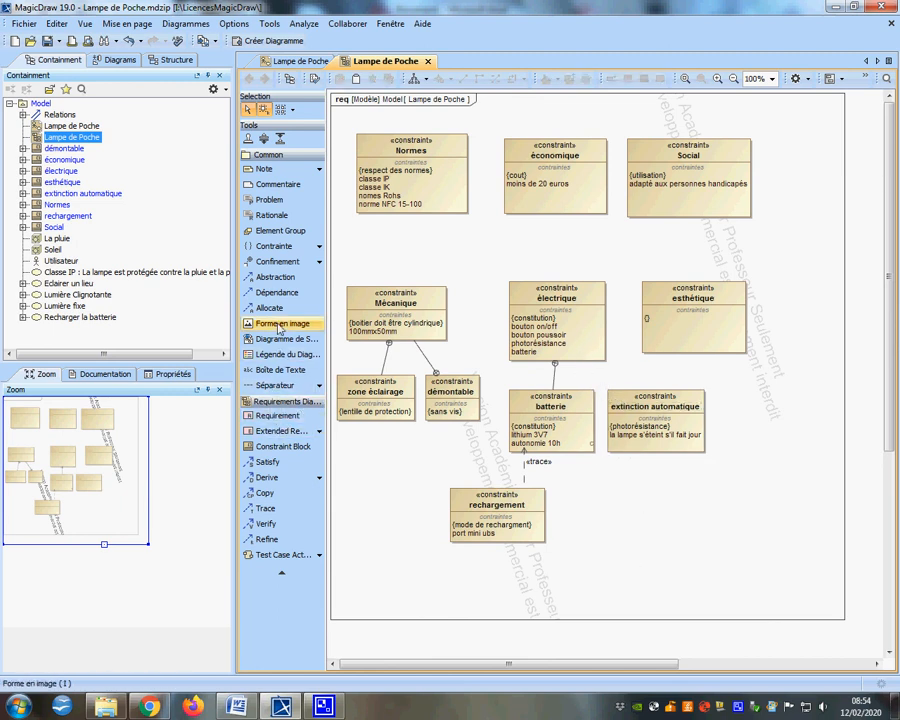
click(273, 261)
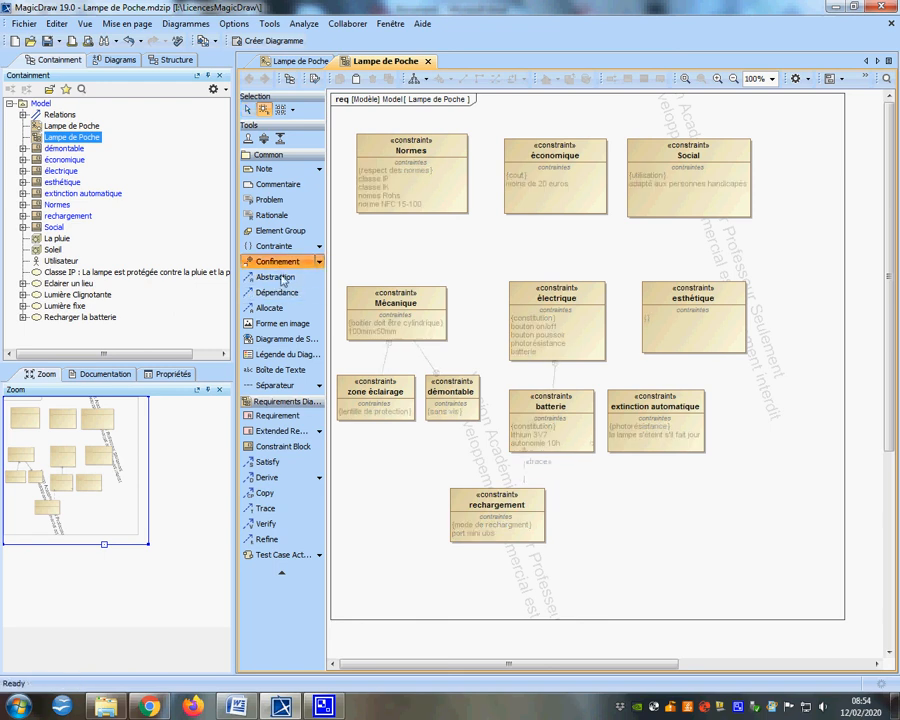
click(630, 406)
click(577, 354)
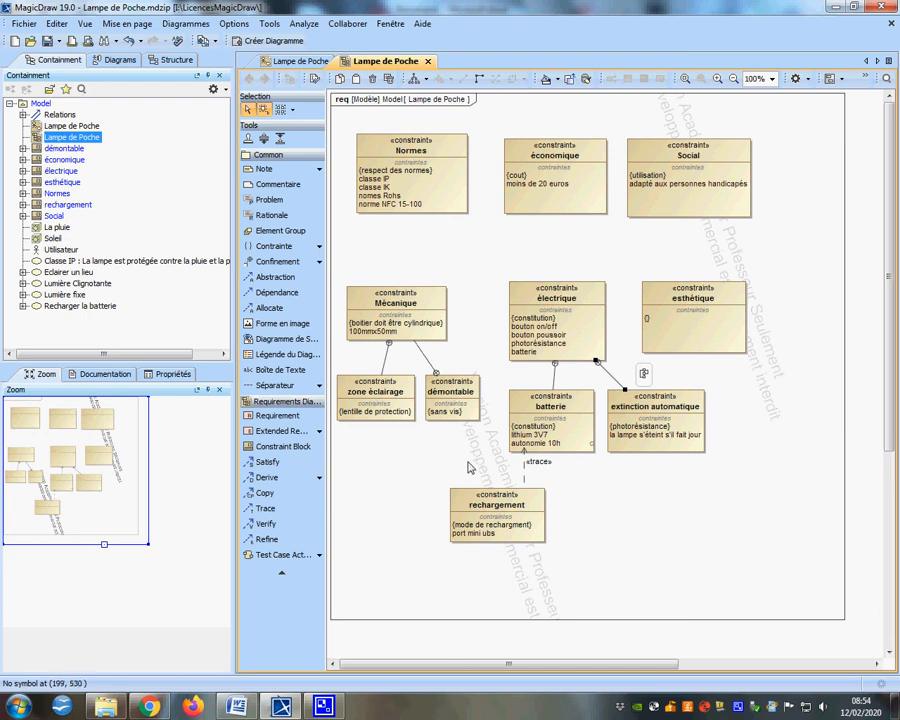
click(622, 405)
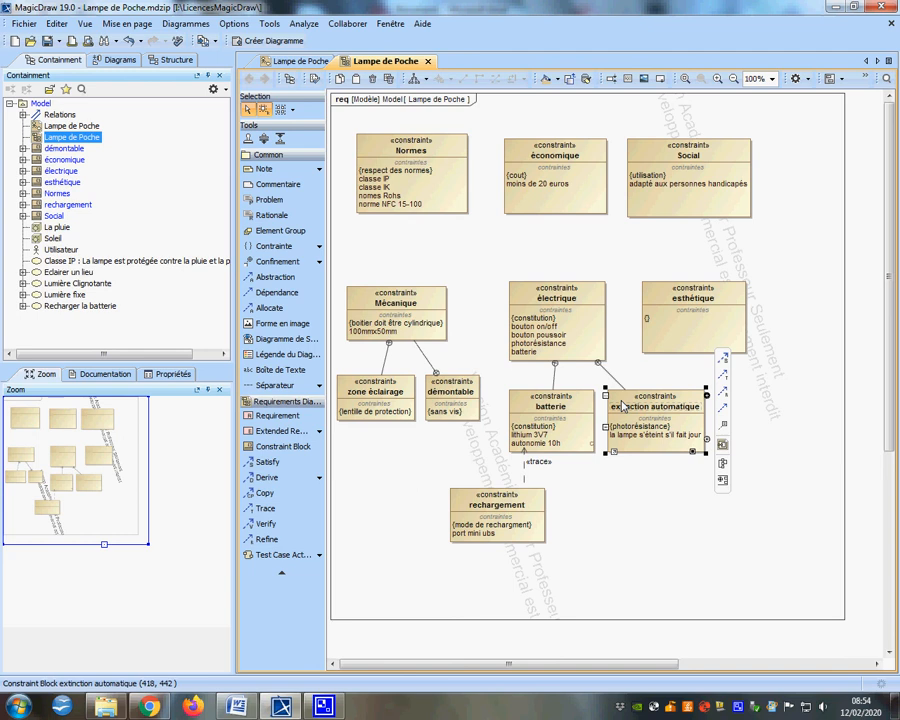
click(427, 334)
click(415, 302)
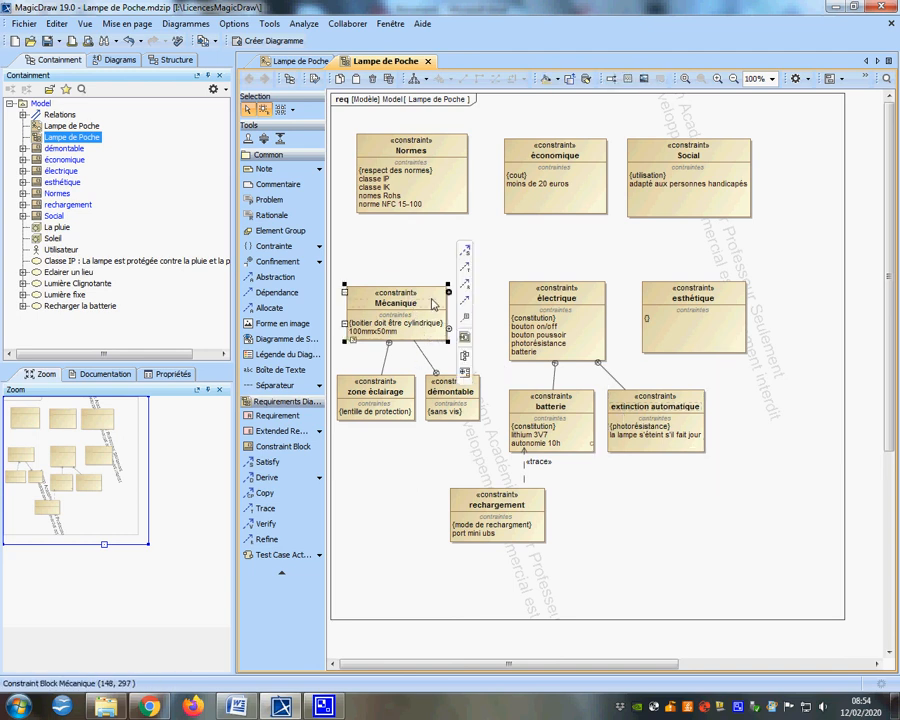
click(388, 506)
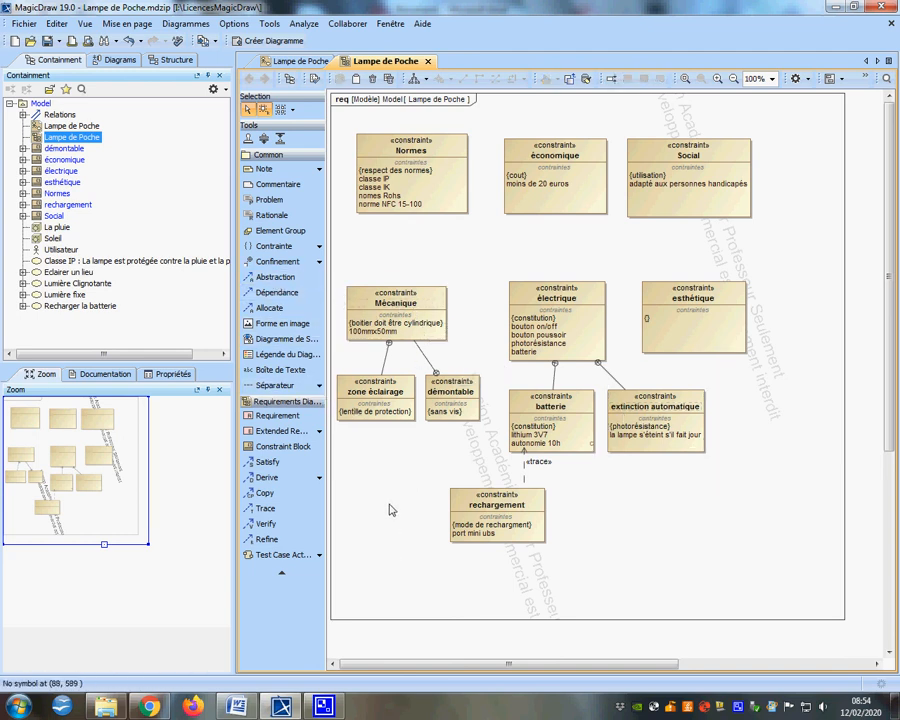
click(277, 261)
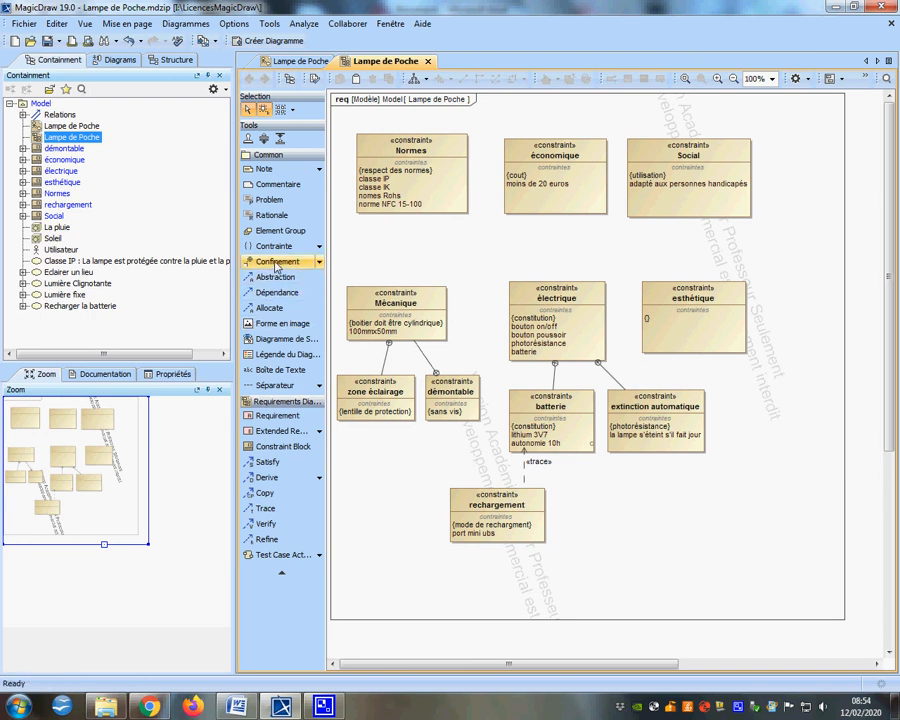
click(414, 328)
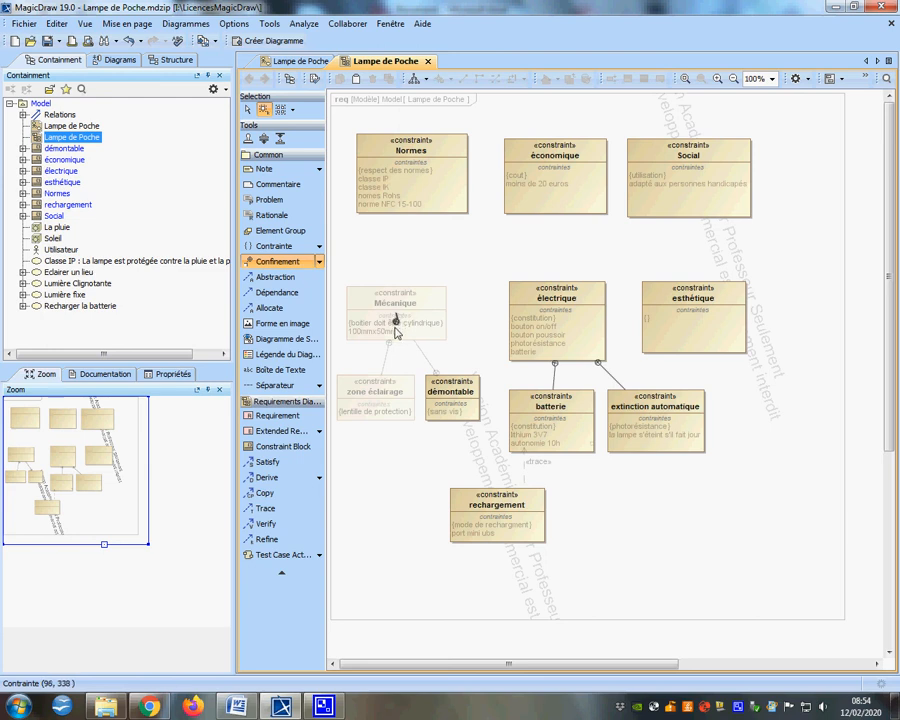
key(Escape)
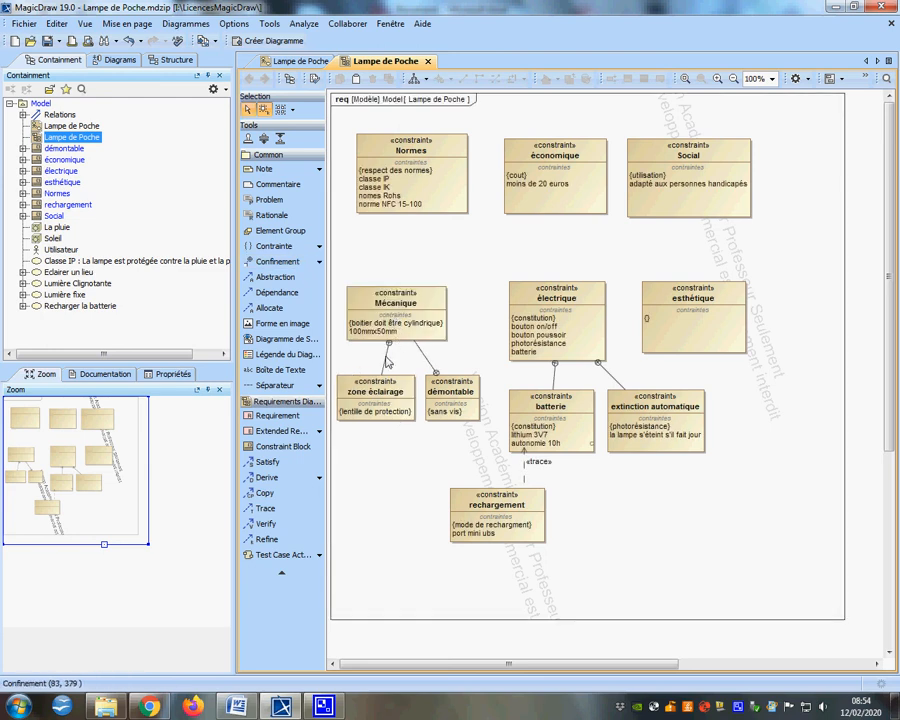
Draw a dependency from the Mécanique block to the extinction automatique block and route its line above the électrique block
click(290, 293)
click(400, 318)
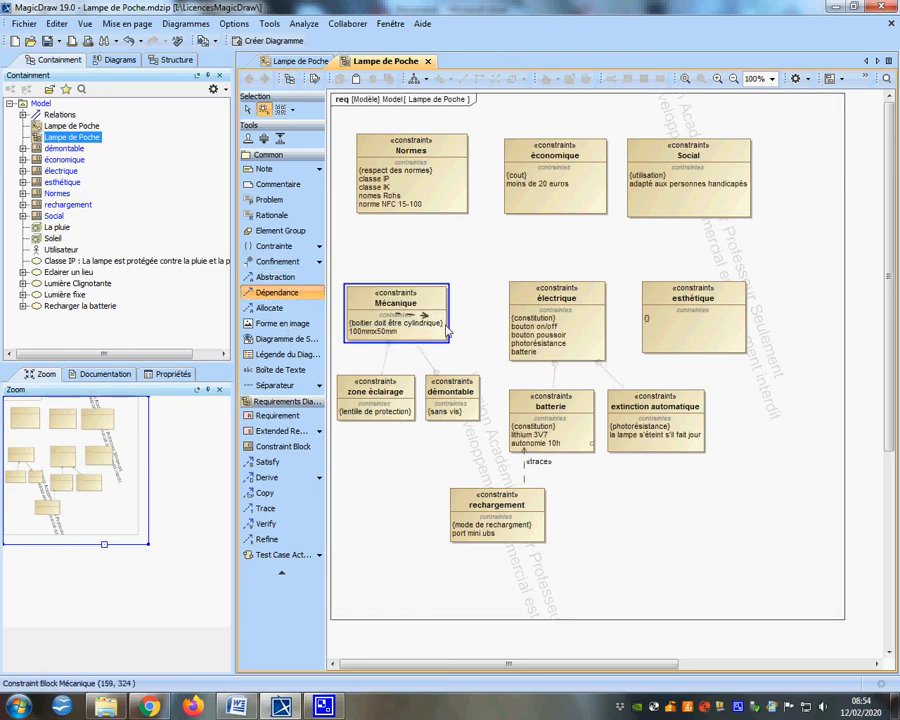
click(622, 402)
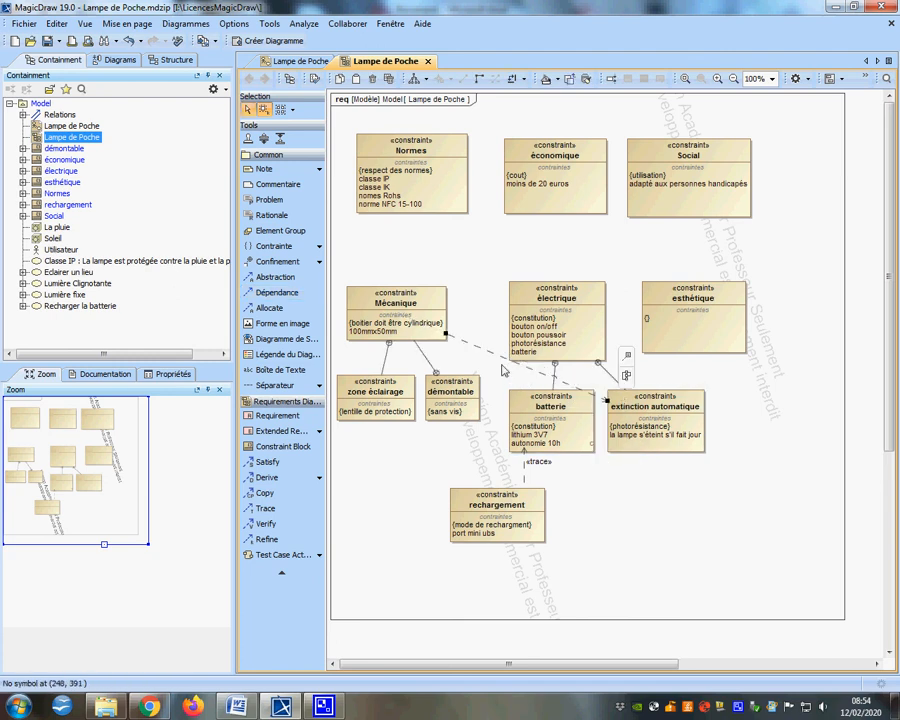
drag(505, 357, 613, 251)
drag(509, 281, 490, 245)
click(478, 331)
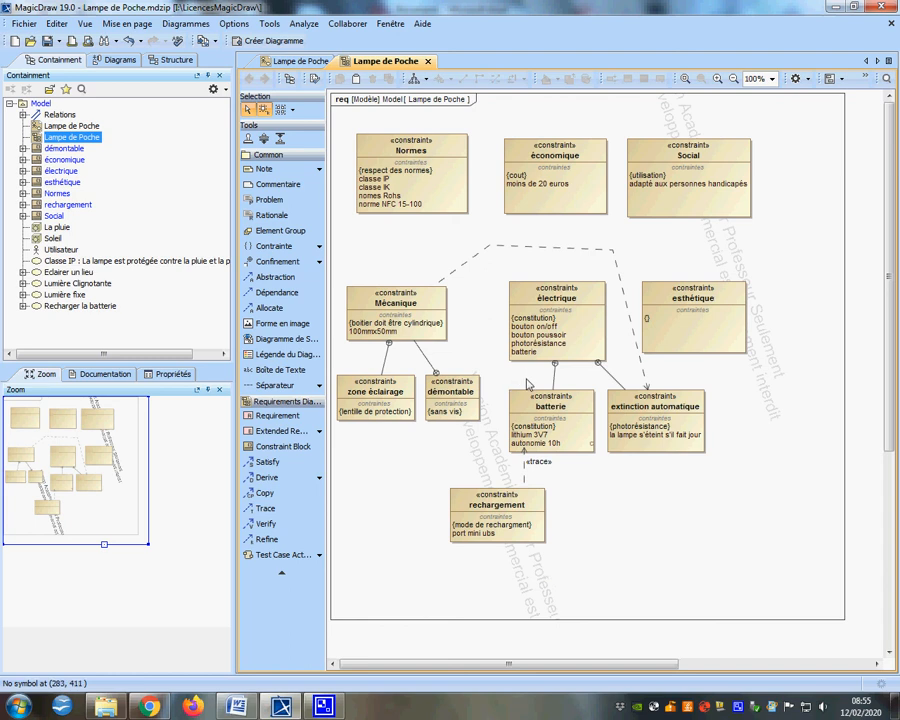
Print the active Lampe de Poche diagram on the HP LaserJet 4000 Series PCL 5 printer
click(28, 25)
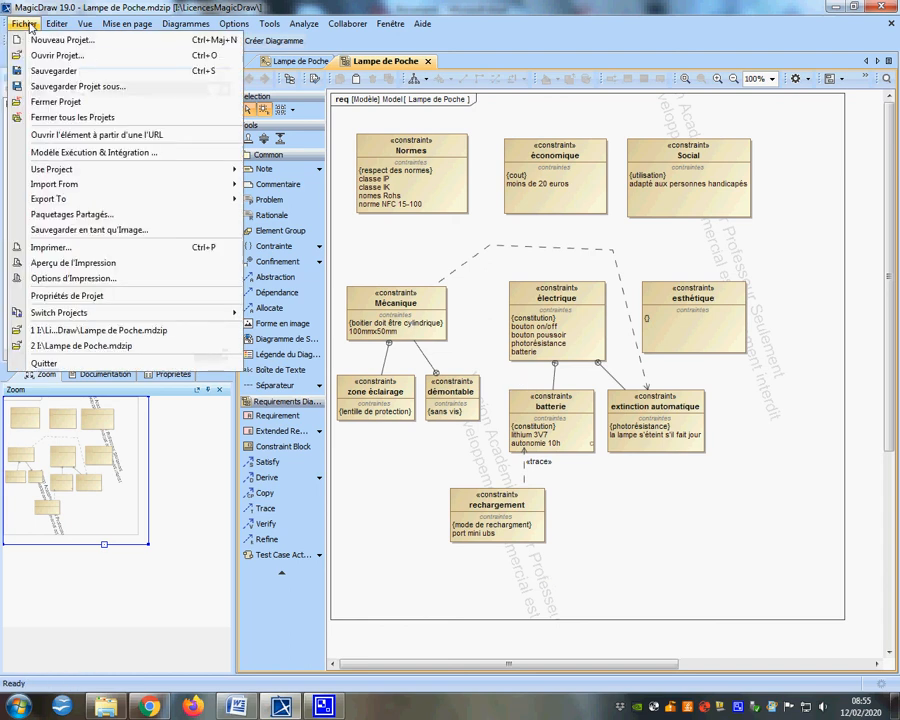
click(62, 247)
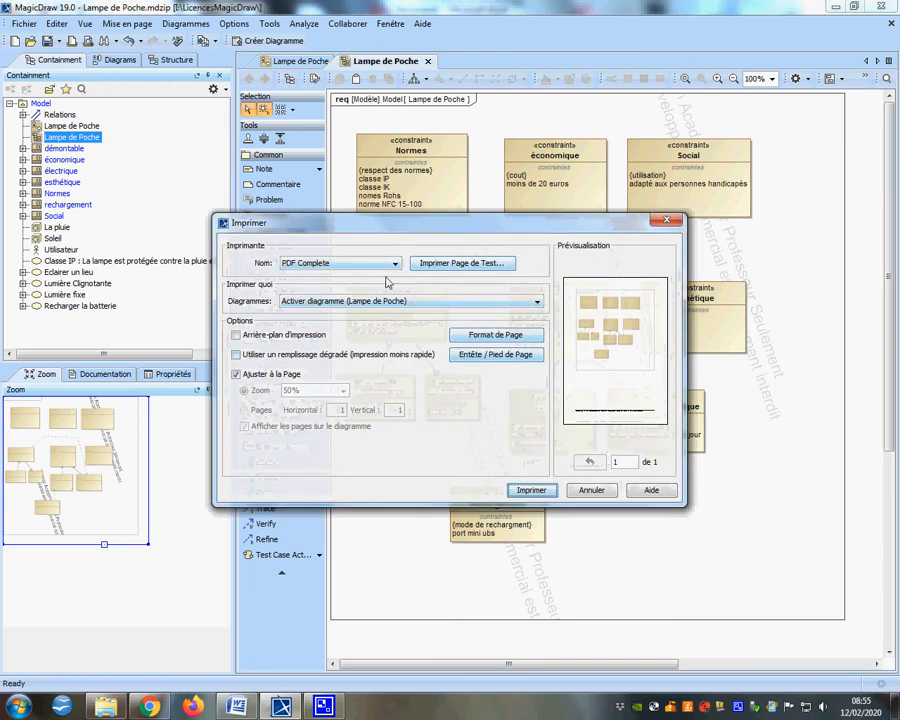
click(394, 264)
click(338, 322)
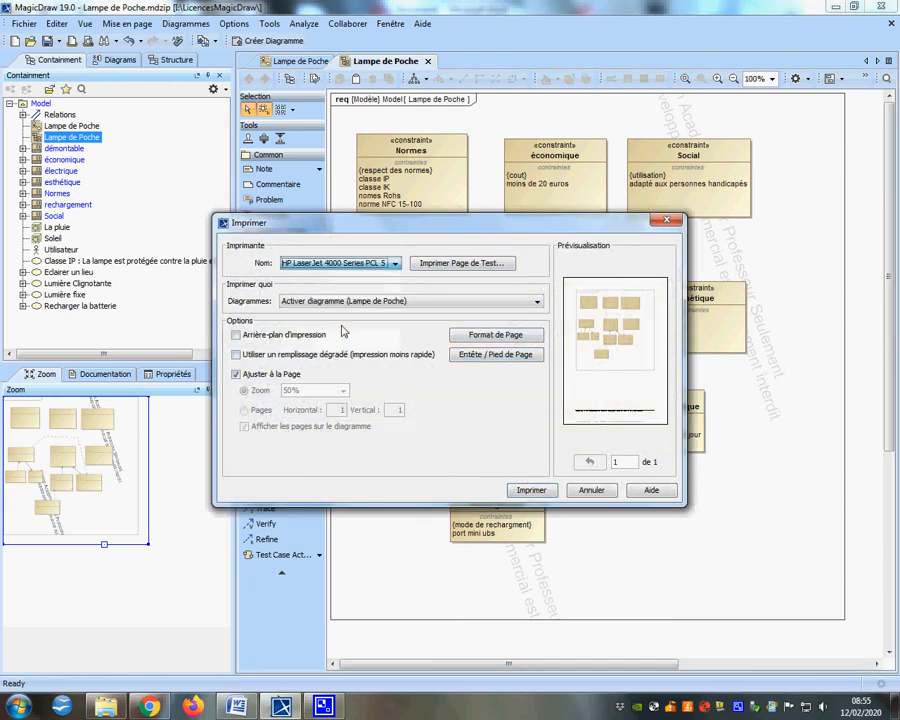
click(524, 489)
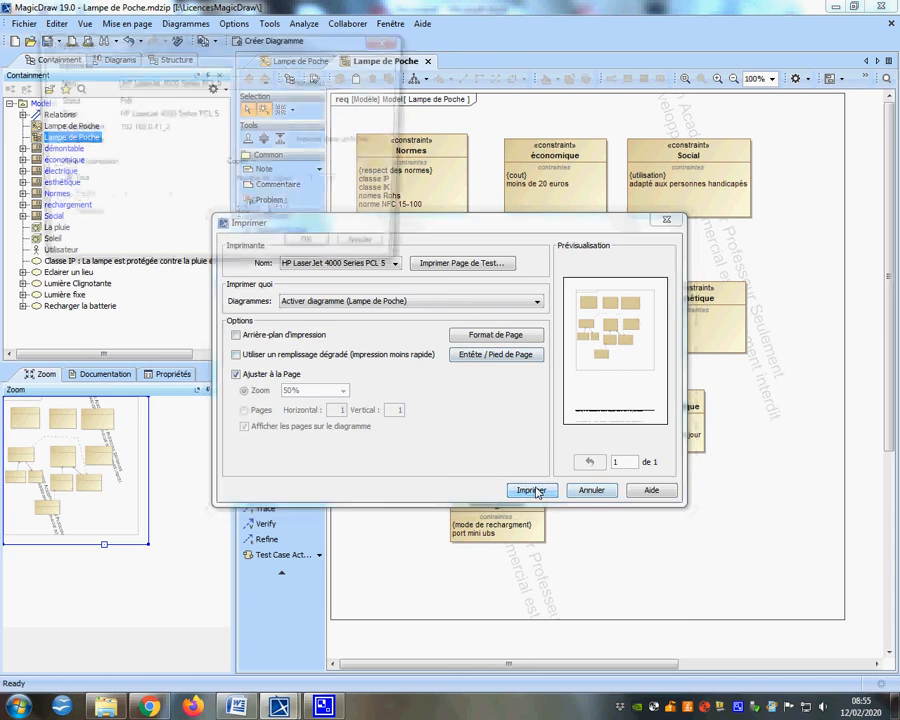
click(313, 251)
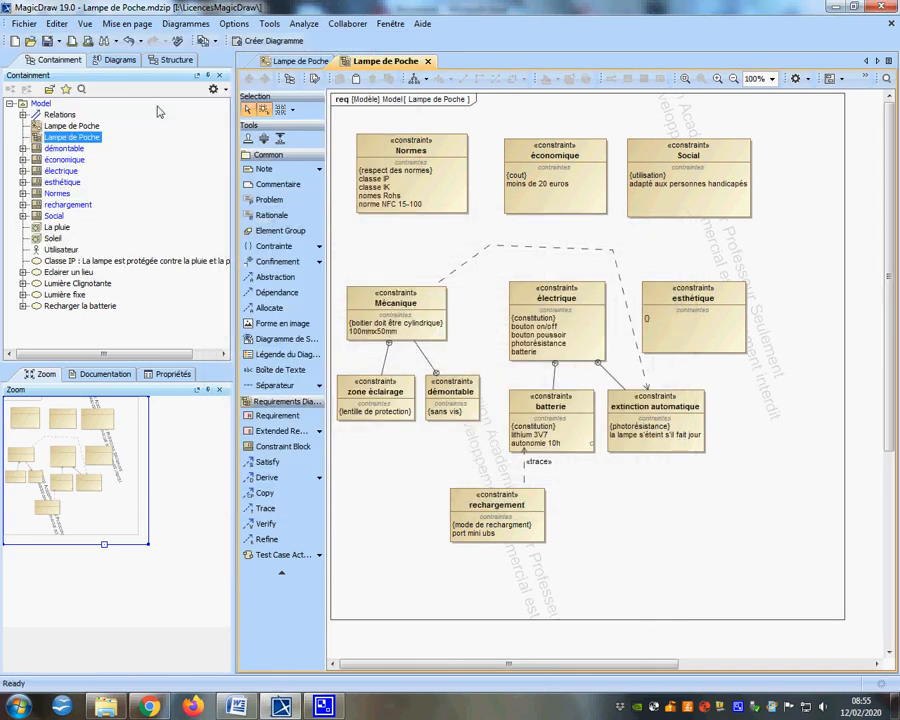
Review the options for saving the active diagram as a JPEG image and close them without exporting
click(31, 24)
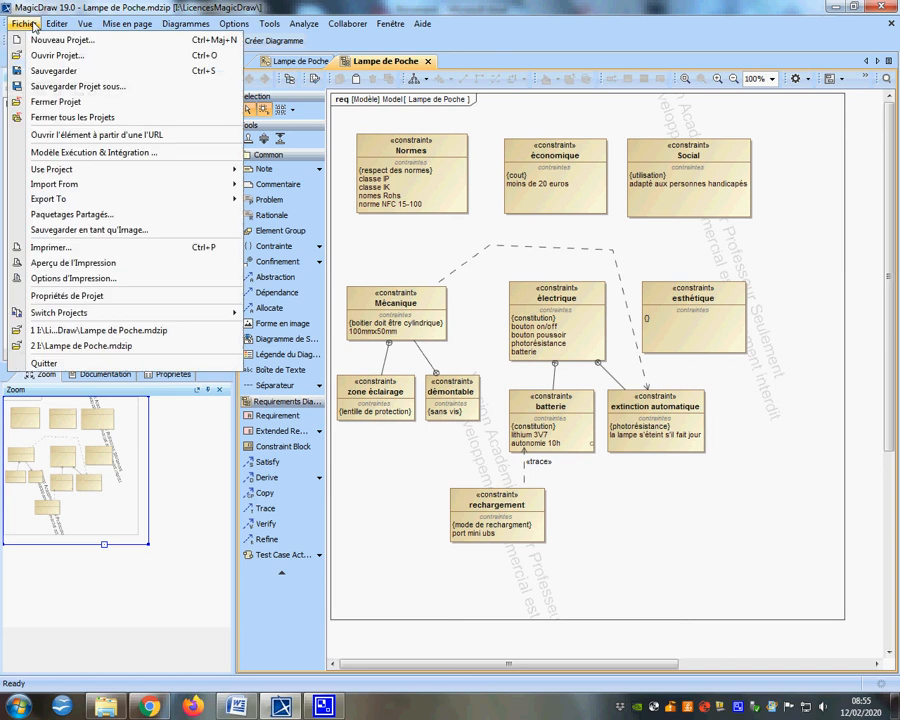
click(100, 230)
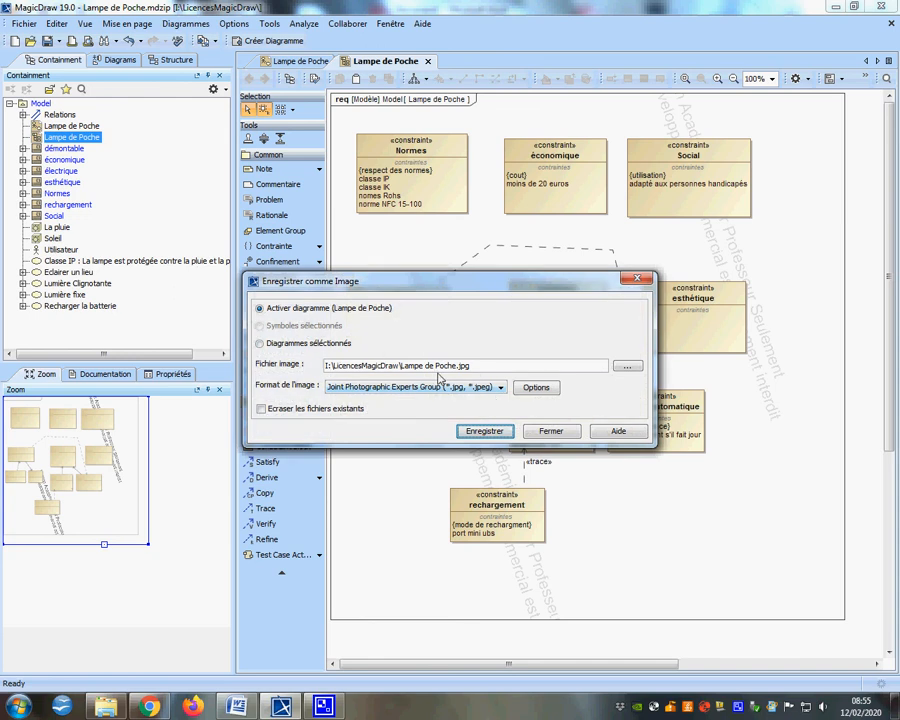
click(547, 433)
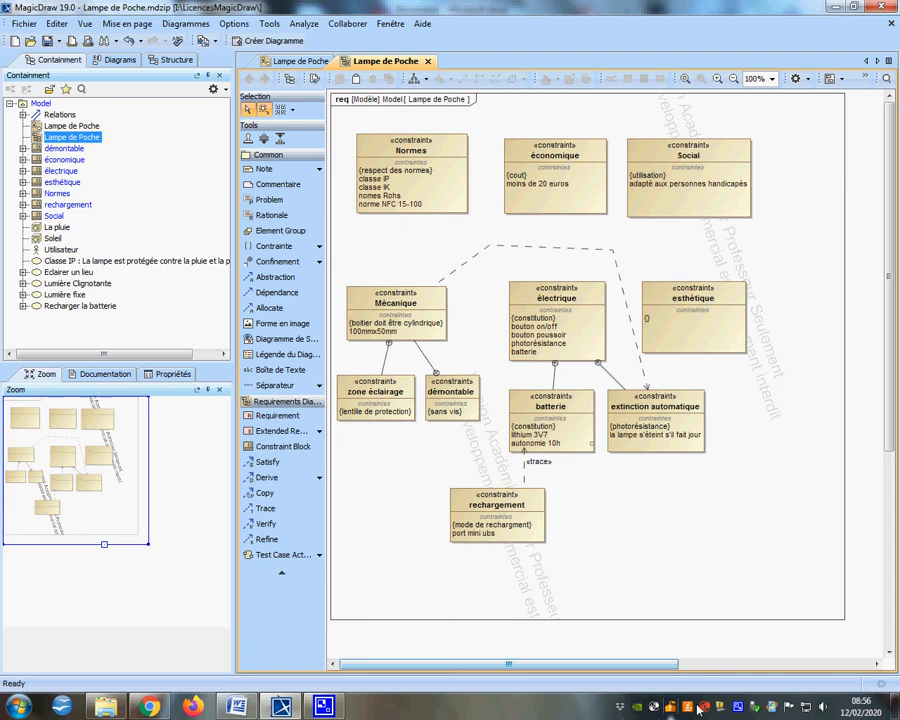
right_click(738, 706)
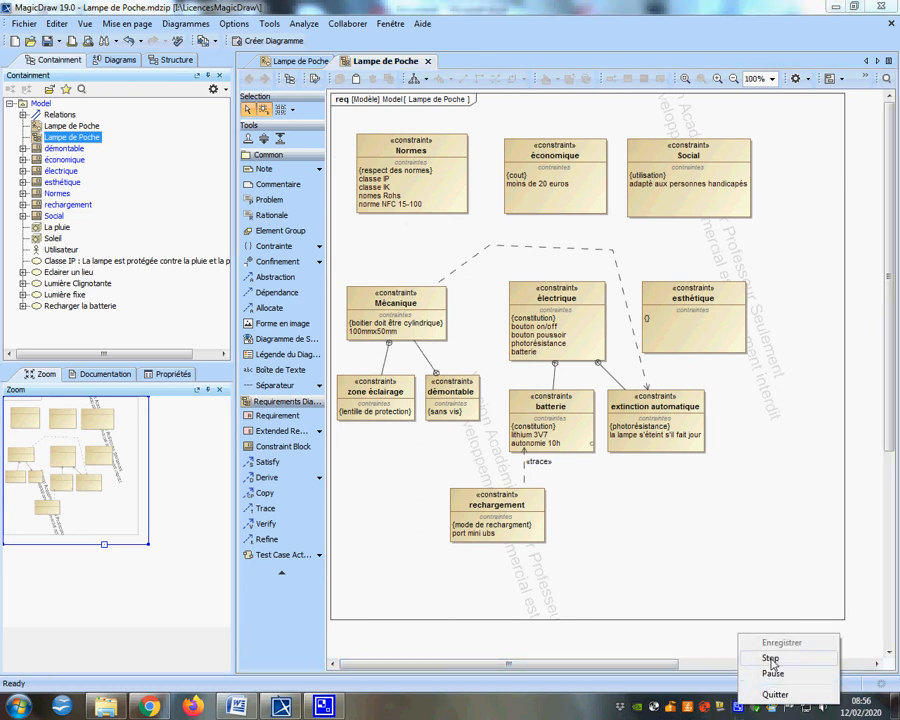